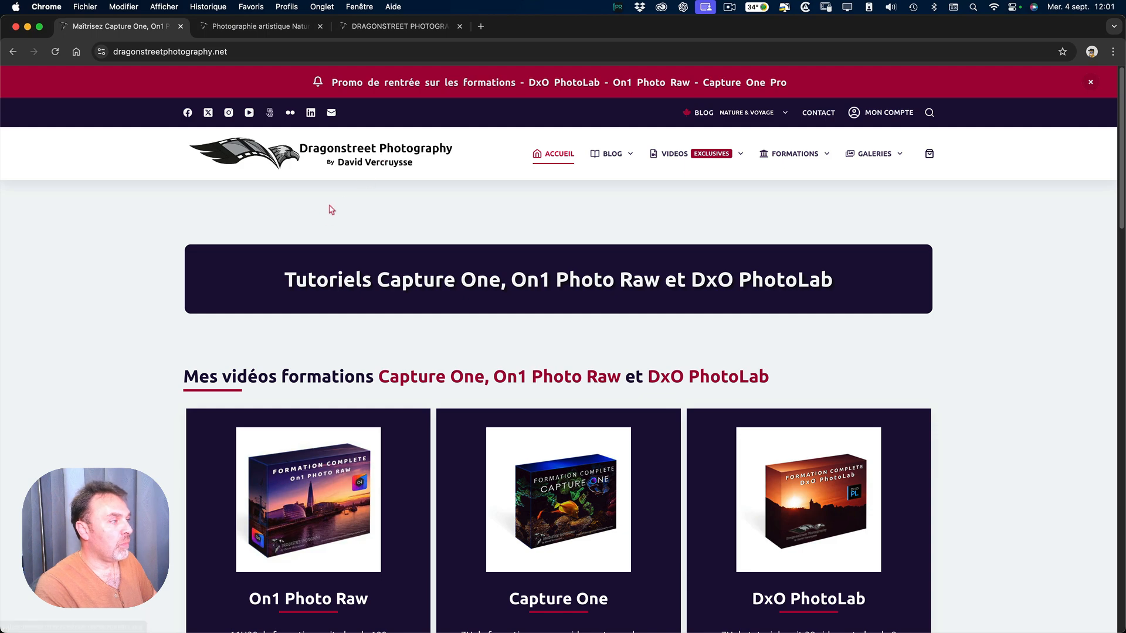
# Look through the dragonstreetphotography.net home page, from the training videos down to the latest articles.
pyautogui.scroll(-1, 372, 314)
pyautogui.scroll(-4, 371, 314)
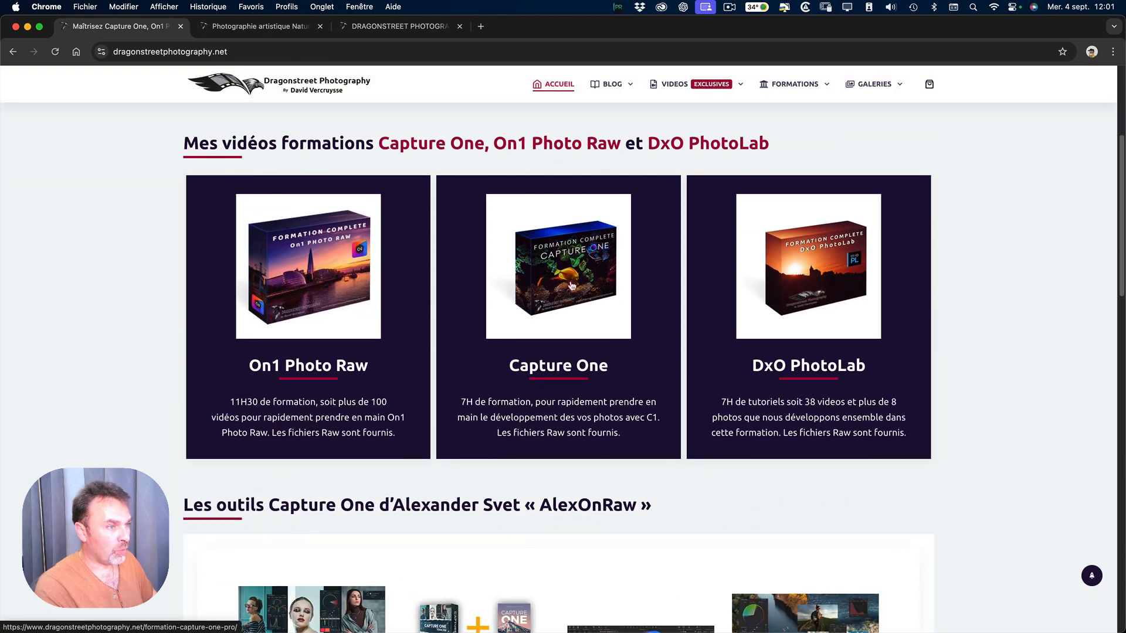
pyautogui.scroll(-6, 309, 327)
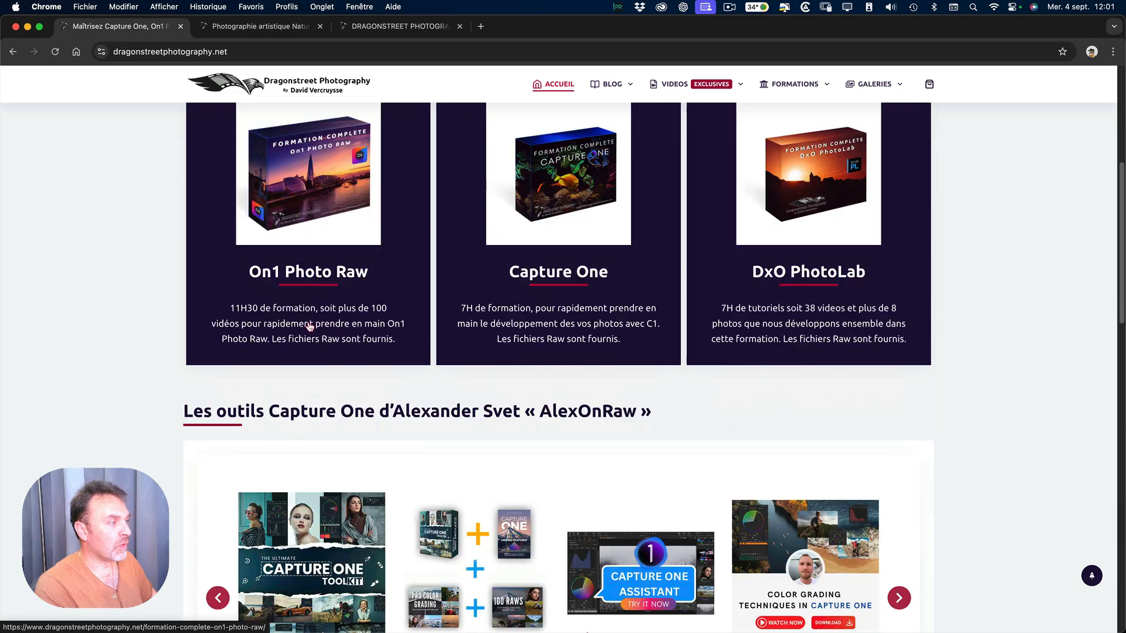
pyautogui.scroll(-7, 309, 327)
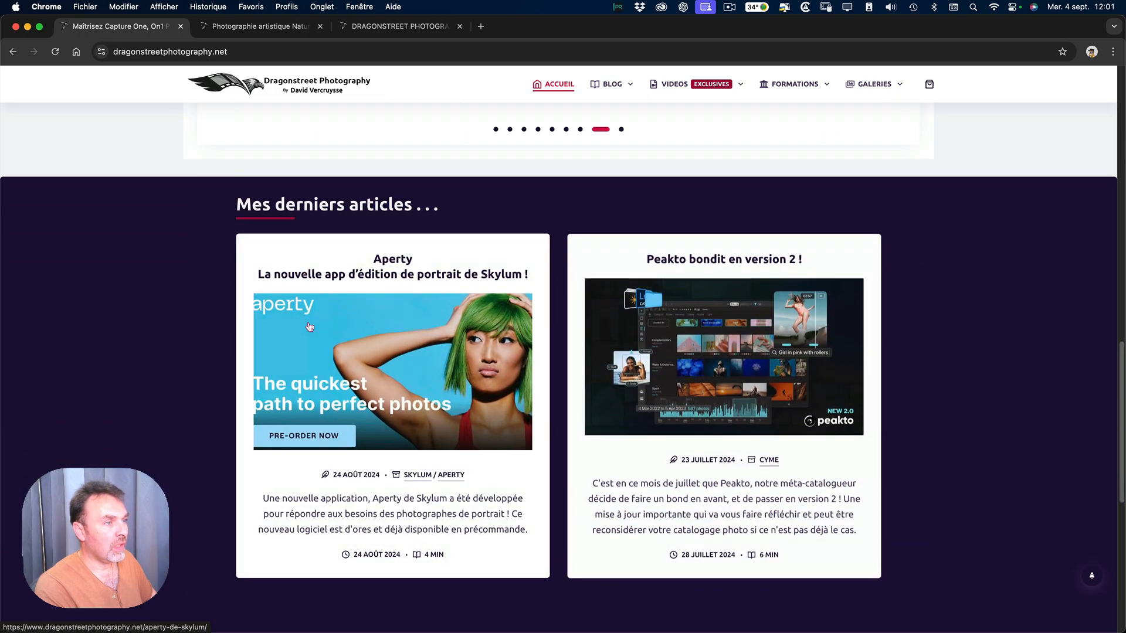
pyautogui.scroll(15, 309, 327)
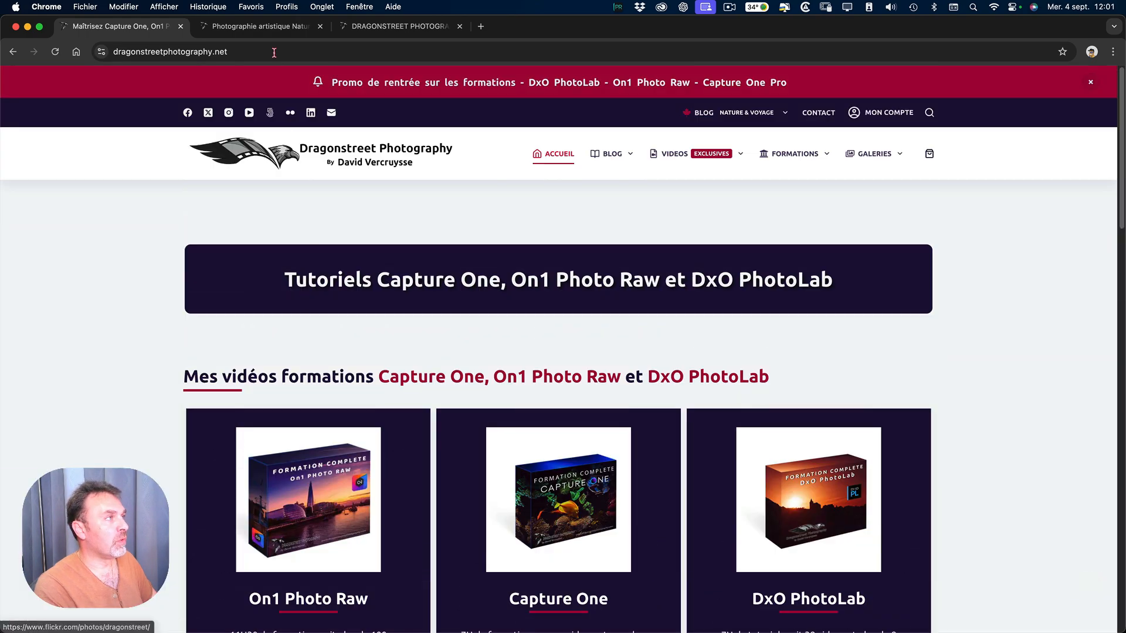
# Look over the latest blog articles on dragonstreetphotography.eu and switch to the third open Dragonstreet page.
pyautogui.click(271, 31)
pyautogui.scroll(-5, 392, 350)
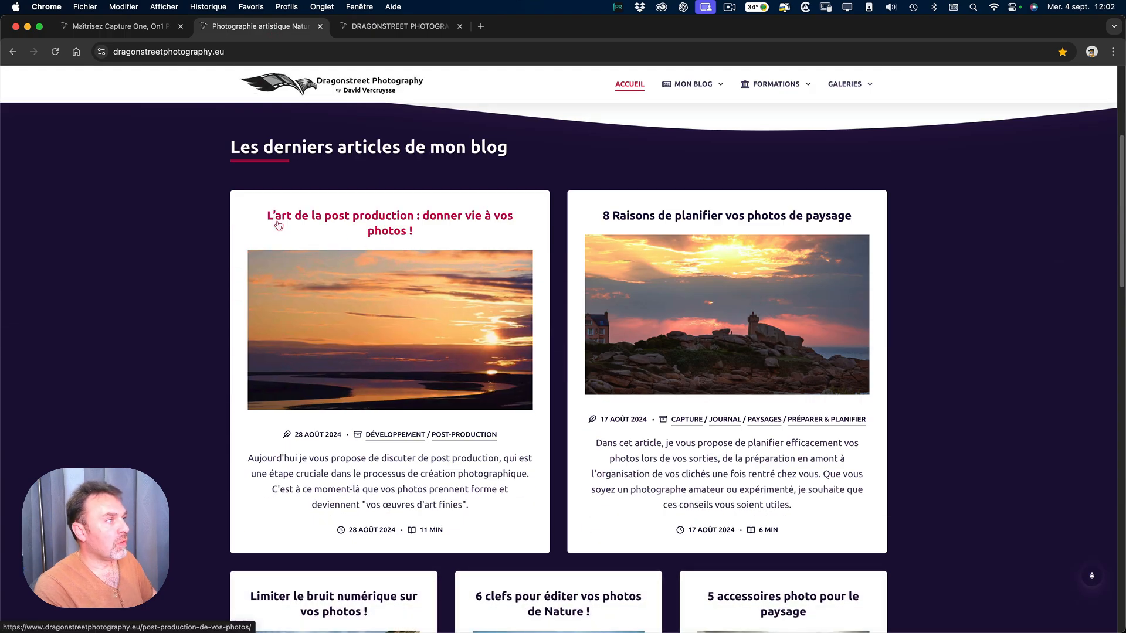
pyautogui.scroll(5, 384, 233)
pyautogui.click(412, 31)
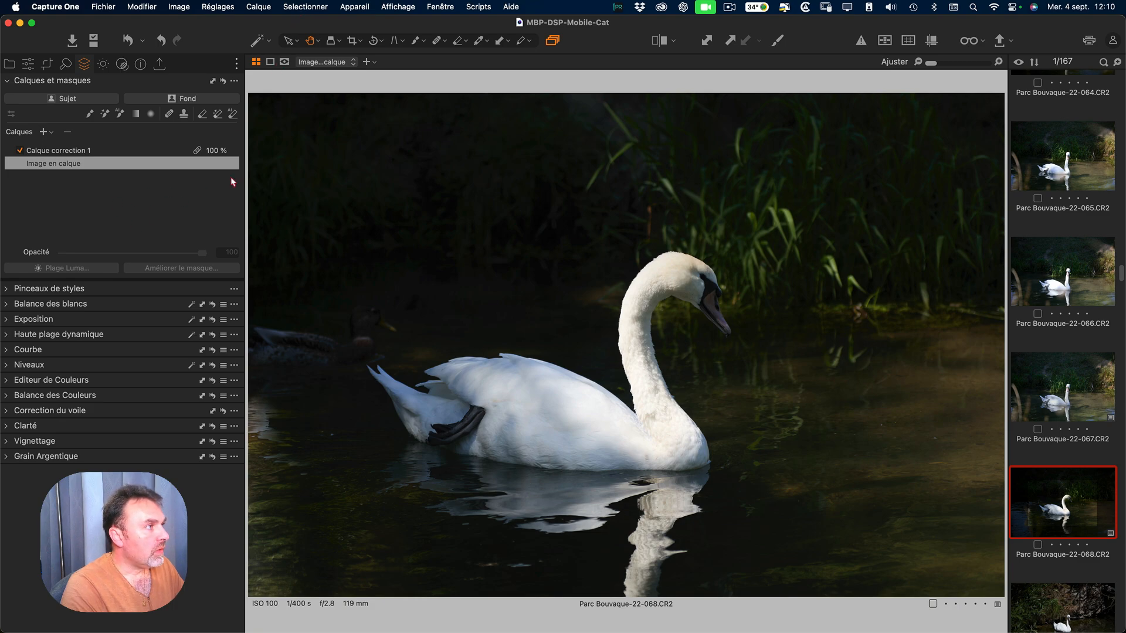
# Compare the swan photo before and after its edits with the split-view slider and return to the normal view.
pyautogui.click(671, 41)
pyautogui.click(696, 58)
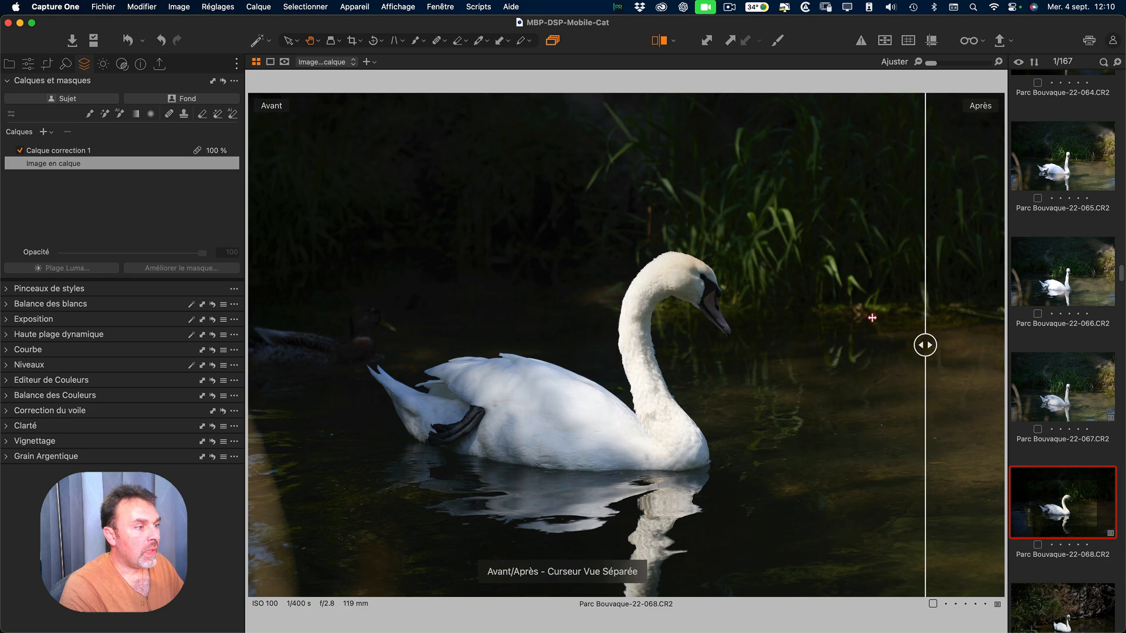
pyautogui.moveTo(448, 296); pyautogui.dragTo(509, 285)
pyautogui.moveTo(512, 346); pyautogui.dragTo(588, 345)
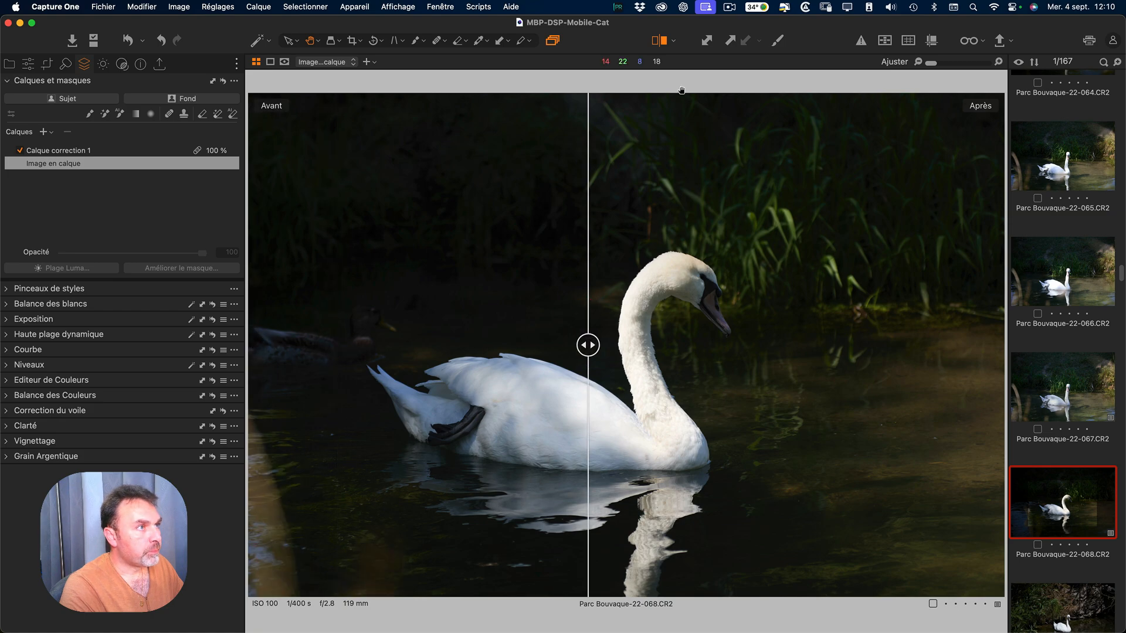
pyautogui.click(659, 41)
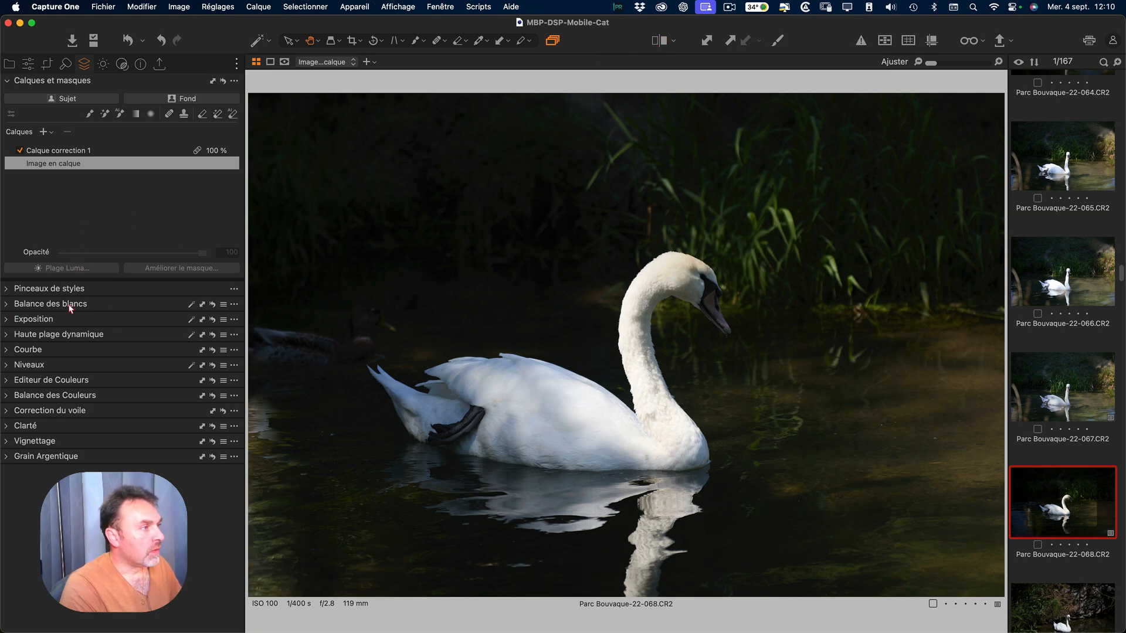
# Examine the white balance and exposure settings of the swan photo's background layer.
pyautogui.click(7, 303)
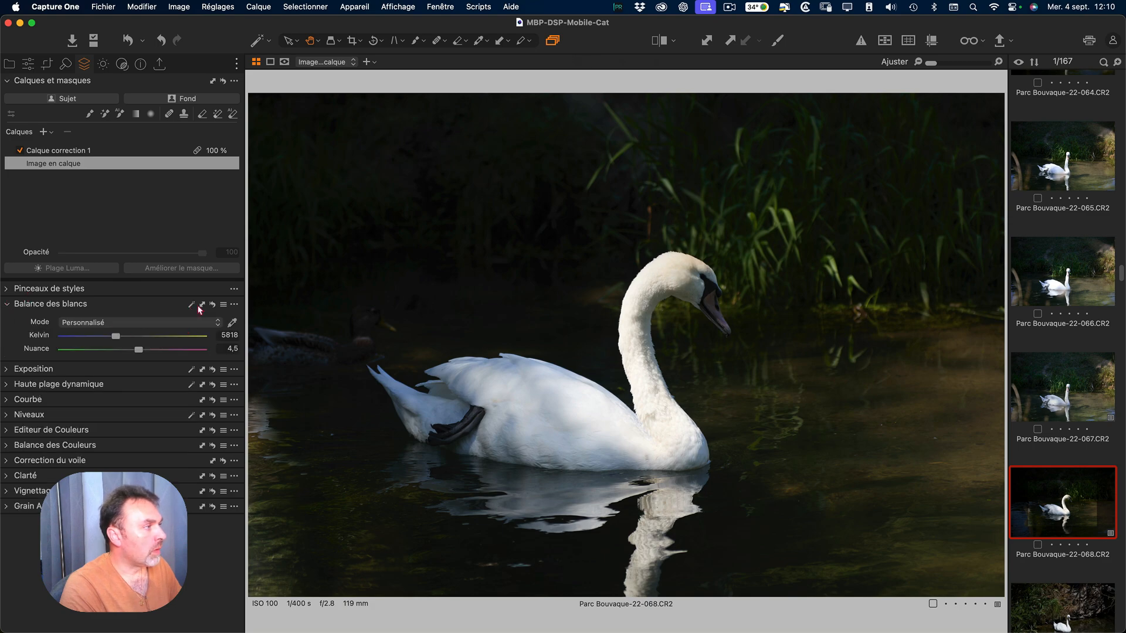
pyautogui.click(33, 305)
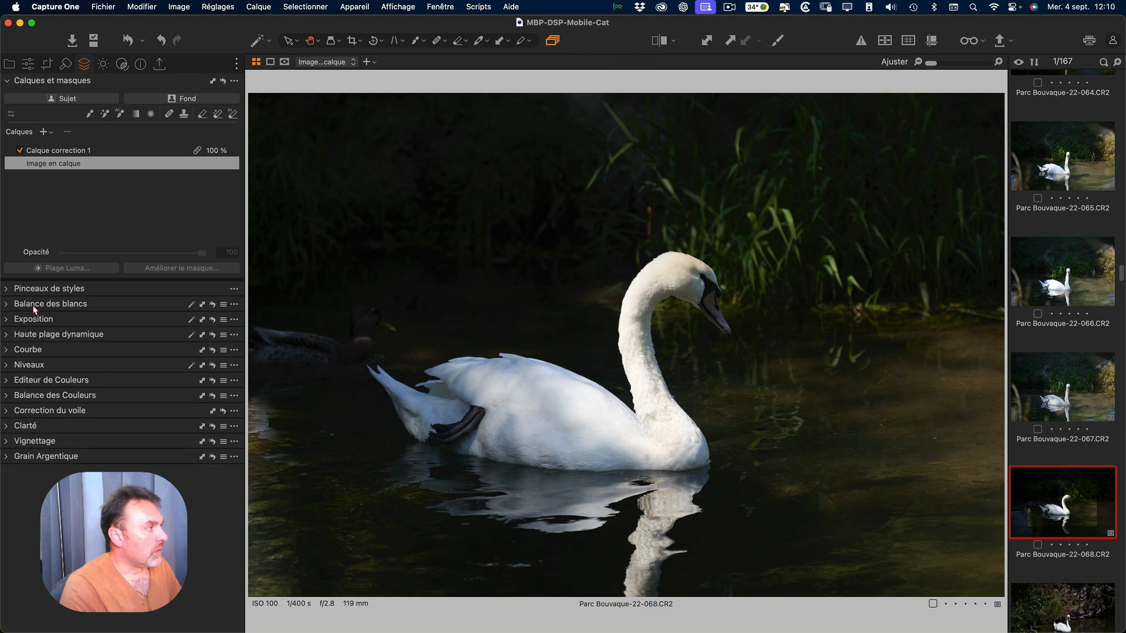
pyautogui.click(7, 320)
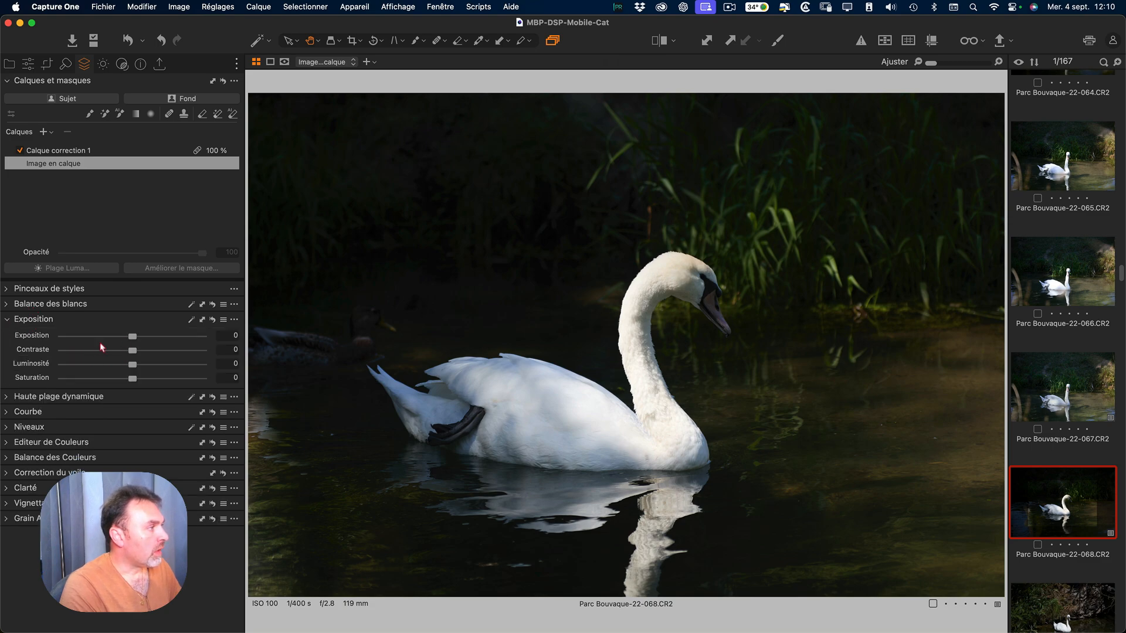
pyautogui.click(6, 320)
# Lower the highlights (Hautes lumières) of the swan photo in the Haute plage dynamique tool.
pyautogui.click(9, 335)
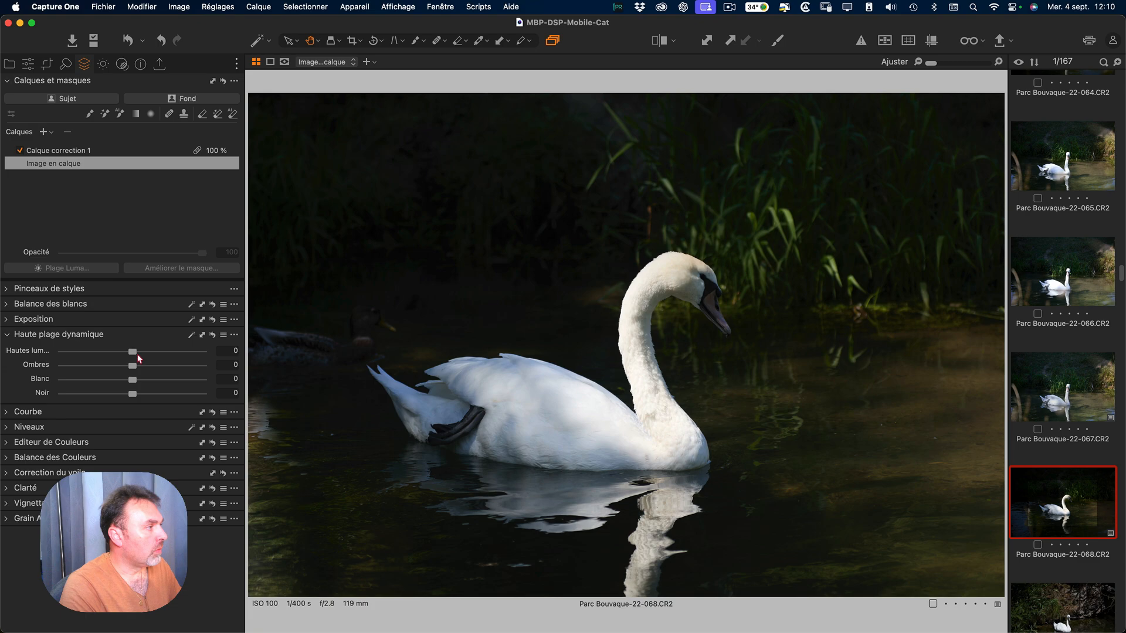
pyautogui.moveTo(133, 352); pyautogui.dragTo(104, 381)
pyautogui.click(29, 337)
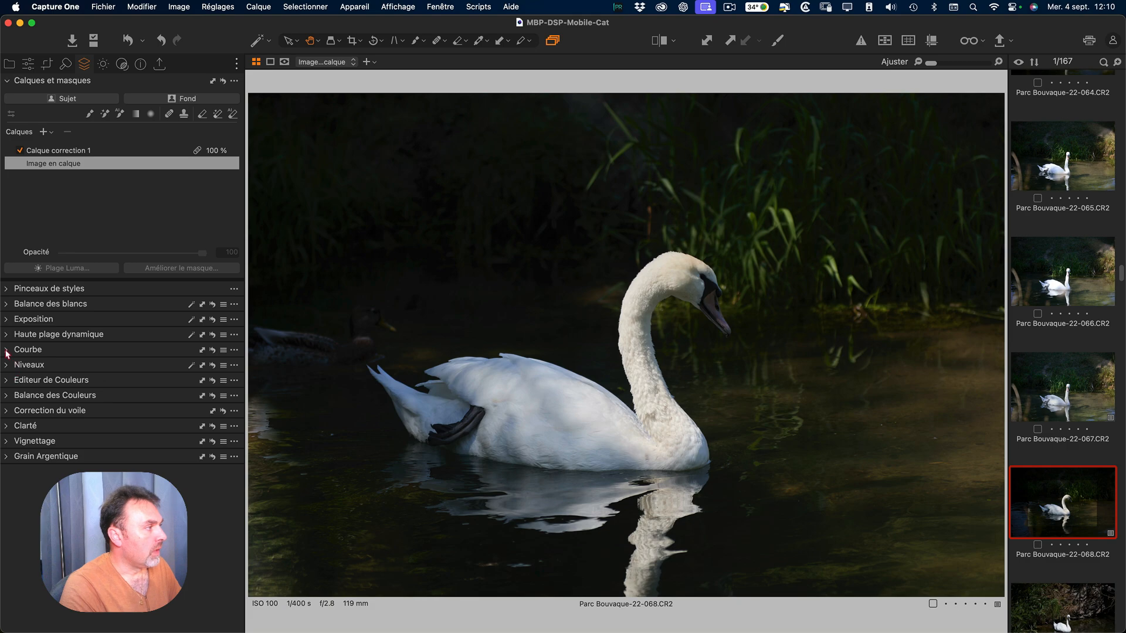
# Open the Niveaux tool, view its blue, green and red channel histograms, and return to RVB.
pyautogui.click(7, 351)
pyautogui.click(7, 351)
pyautogui.click(5, 366)
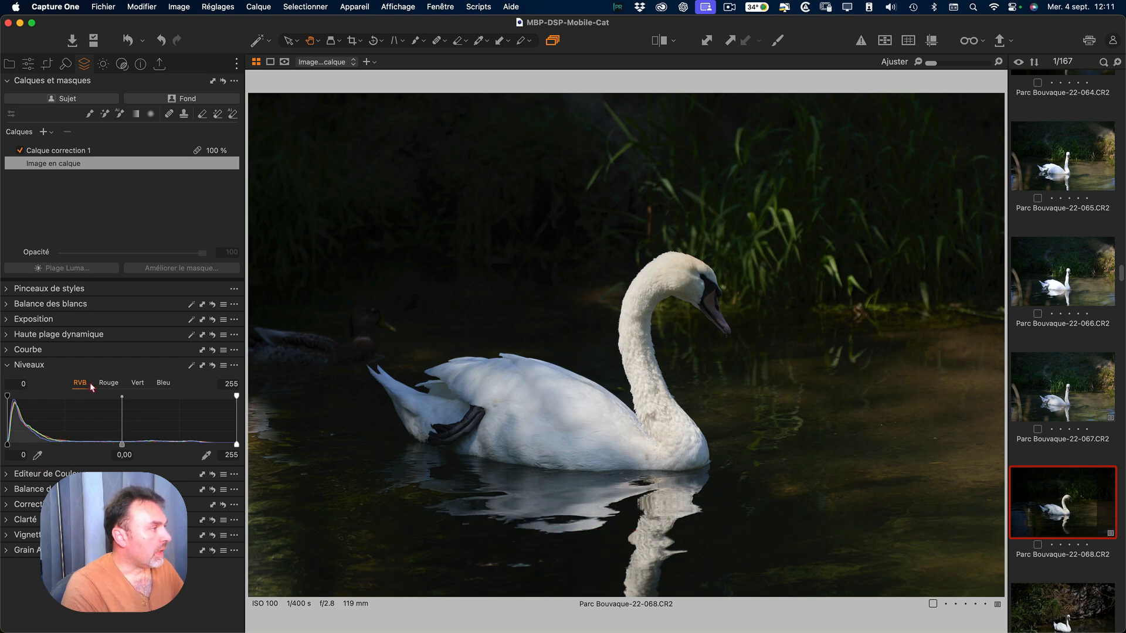
pyautogui.click(163, 383)
pyautogui.click(139, 384)
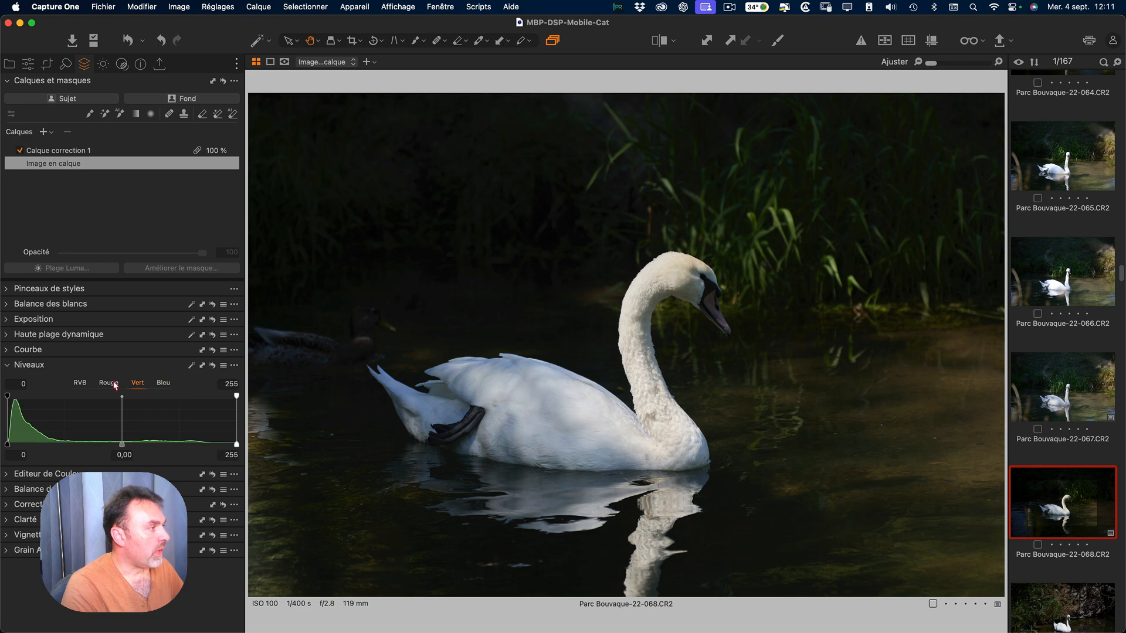
pyautogui.click(109, 383)
pyautogui.click(134, 384)
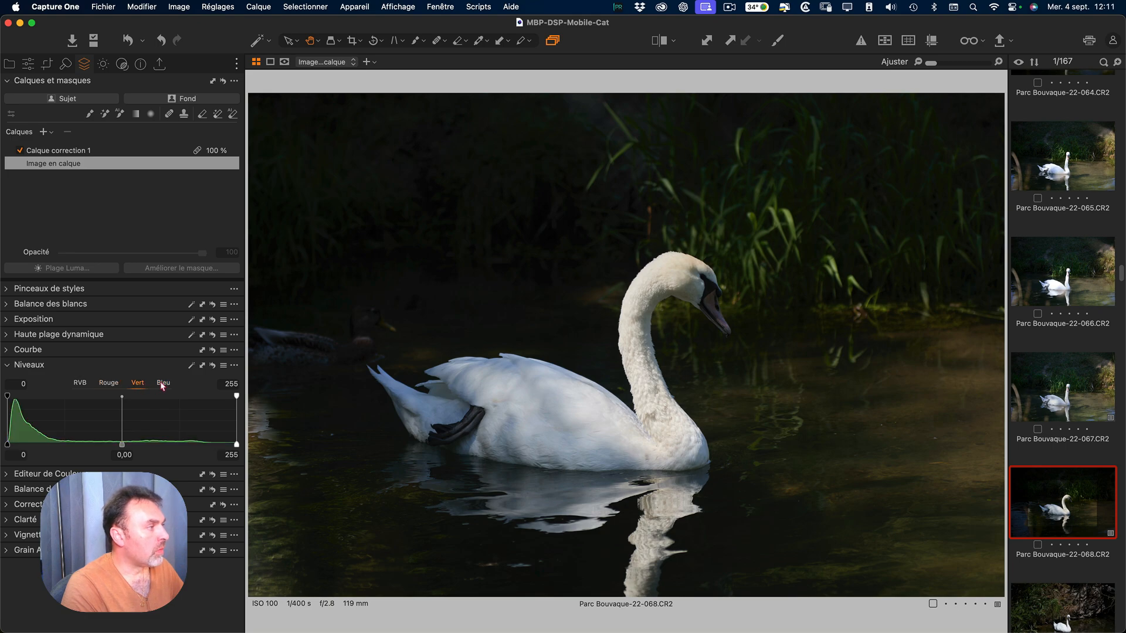
pyautogui.click(164, 383)
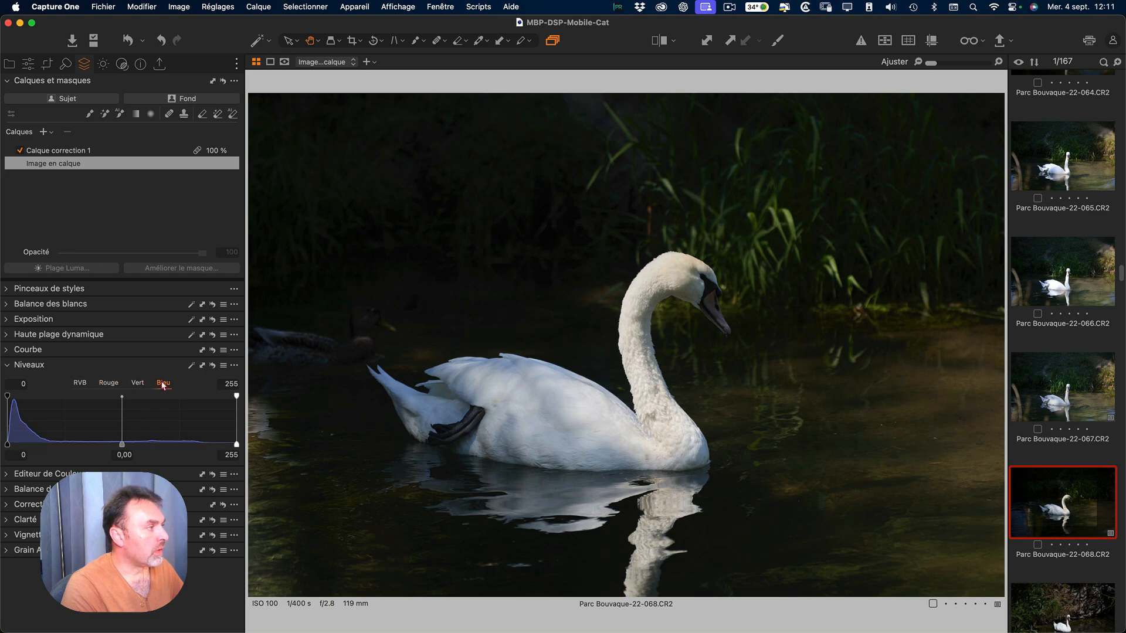
pyautogui.click(81, 386)
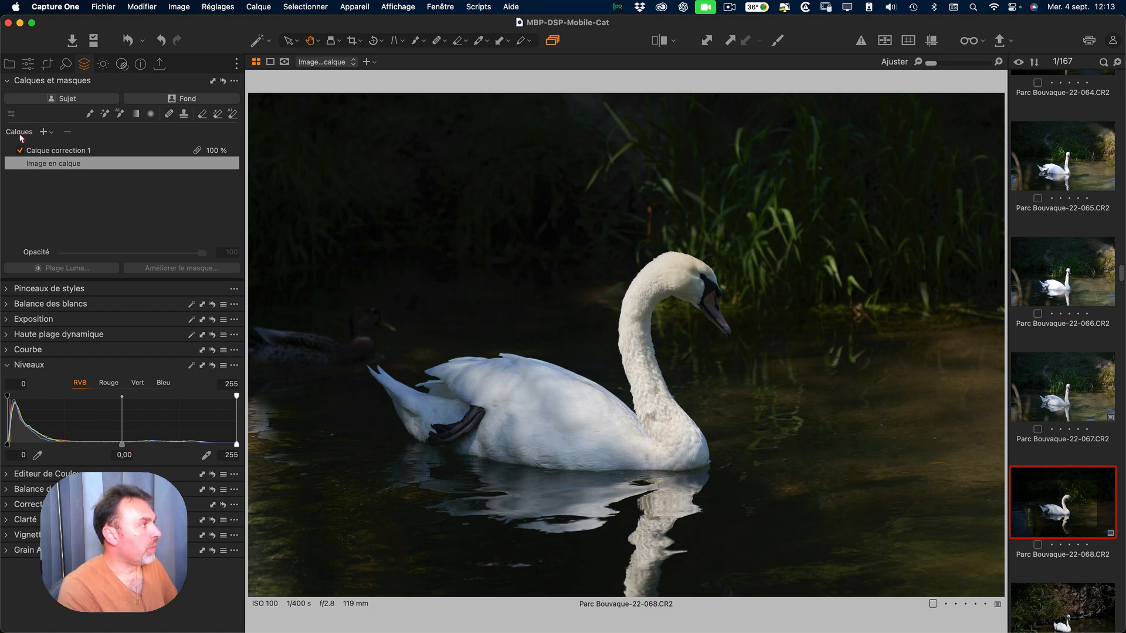
# Collapse the Calques et masques tool while keeping Niveaux expanded.
pyautogui.click(7, 80)
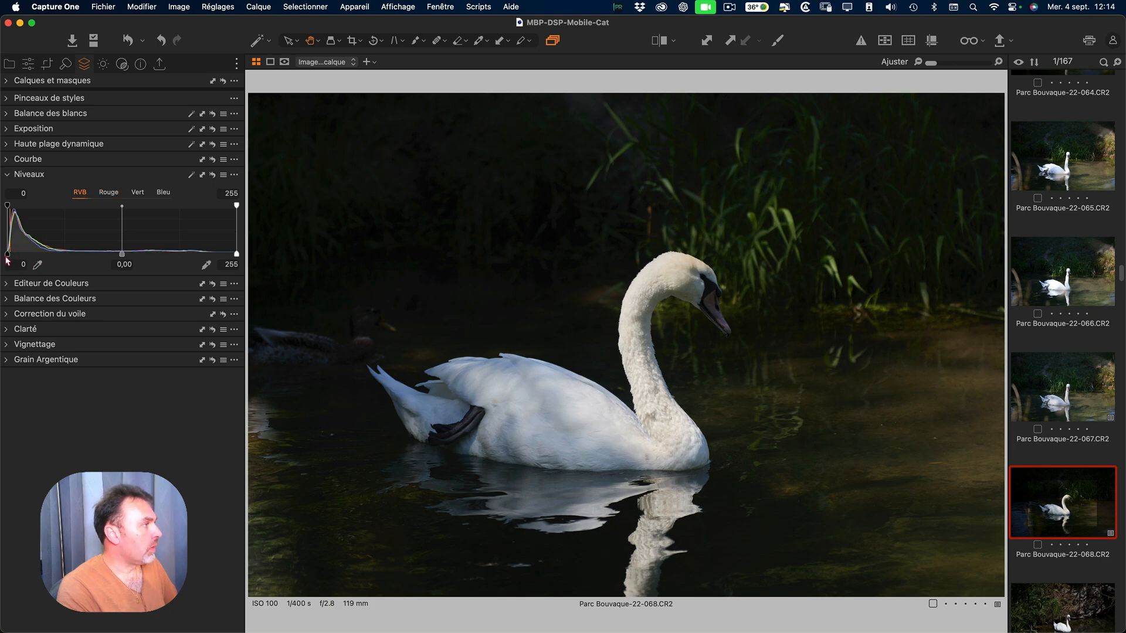
pyautogui.moveTo(7, 255)
pyautogui.mouseDown()
pyautogui.moveTo(32, 254)
pyautogui.moveTo(7, 253)
pyautogui.mouseUp()
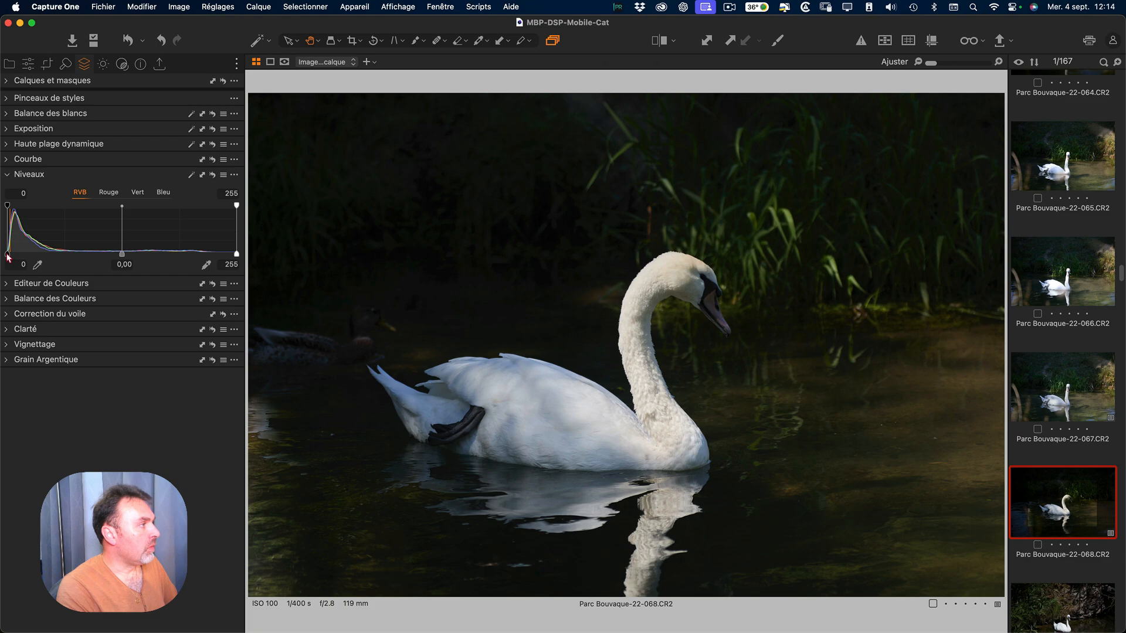
pyautogui.click(8, 82)
pyautogui.click(9, 81)
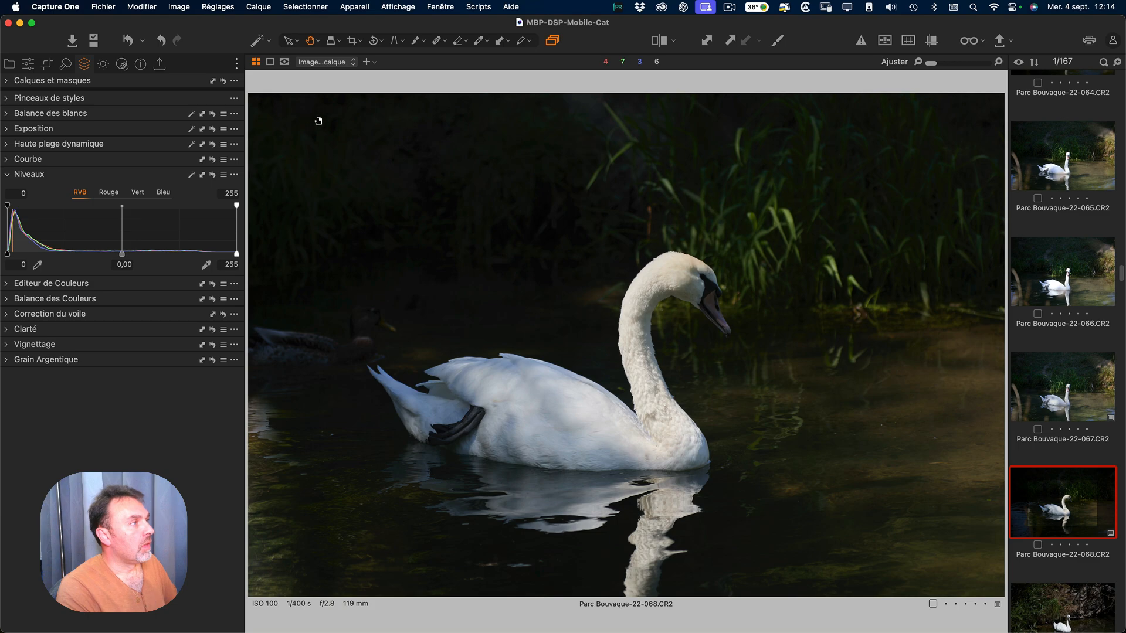
# Add the Histogramme tool, float it over the photo's upper-left corner, and briefly view the Luma curve's histogram.
pyautogui.rightClick(154, 401)
pyautogui.moveTo(160, 404)
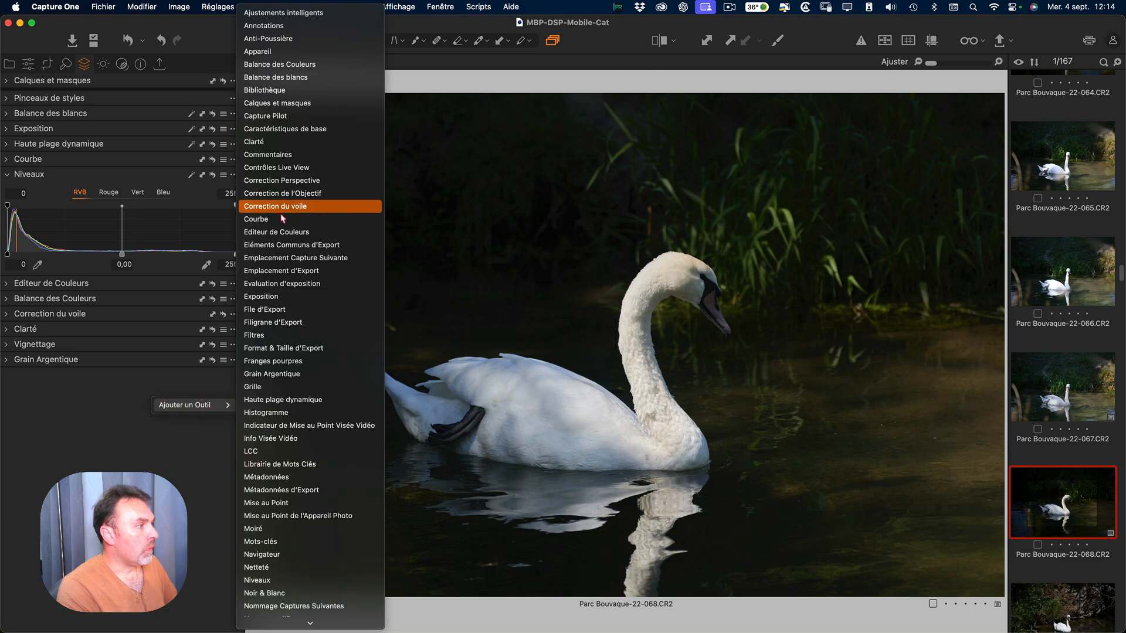
pyautogui.click(267, 412)
pyautogui.moveTo(21, 382); pyautogui.dragTo(277, 89)
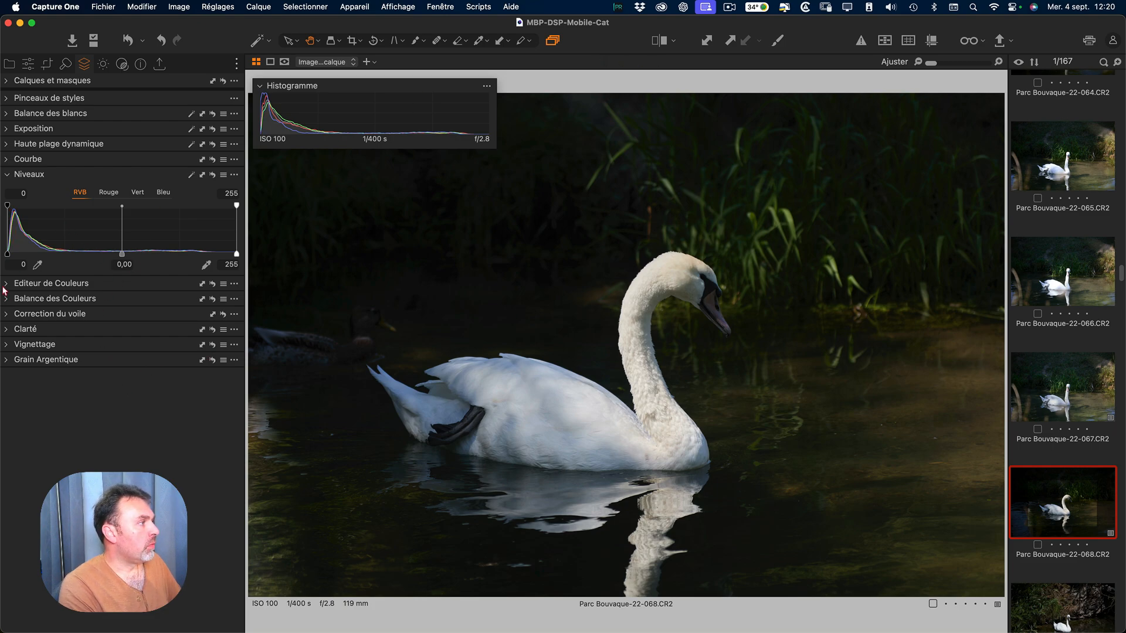
pyautogui.click(6, 162)
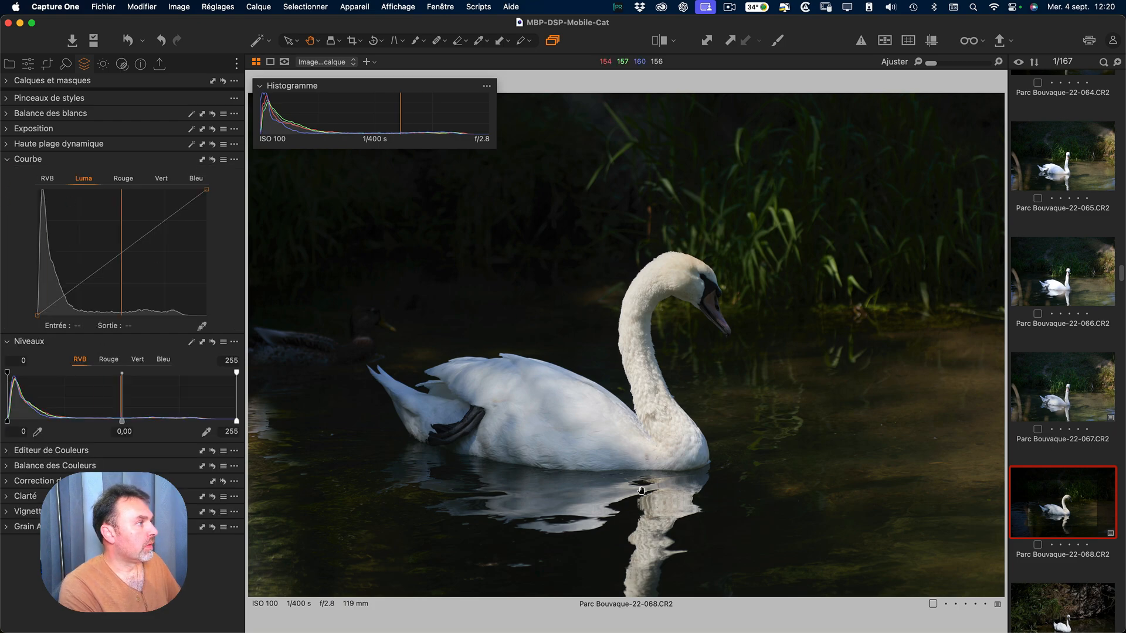
pyautogui.click(6, 162)
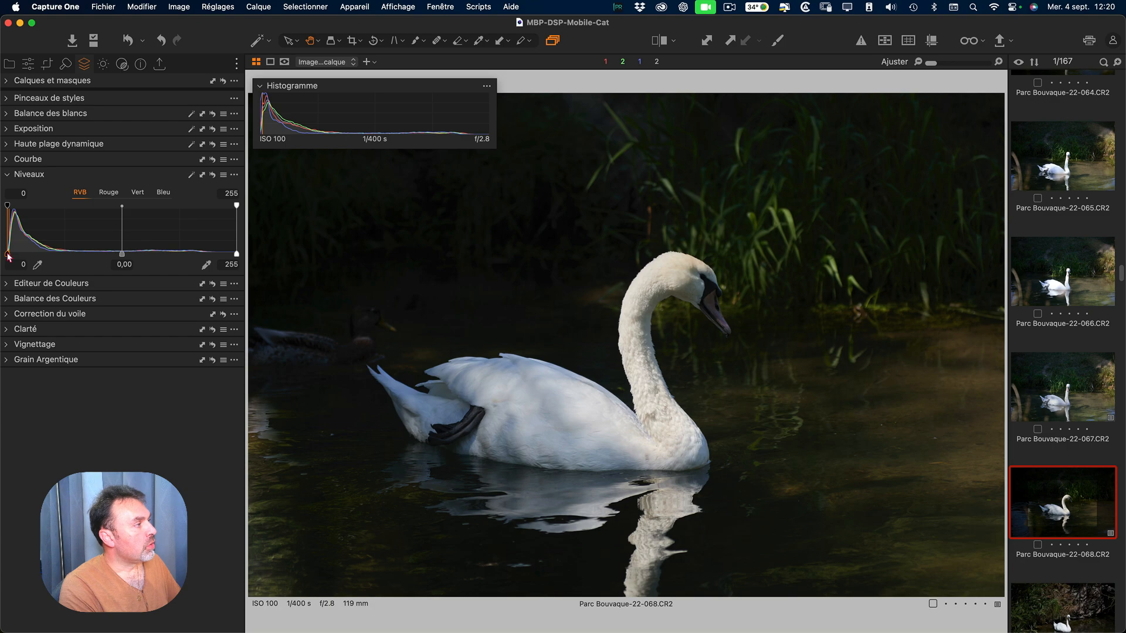
# Try the RVB input black point in Niveaux at 46 and 254, and return it to 0.
pyautogui.moveTo(9, 256); pyautogui.dragTo(50, 262)
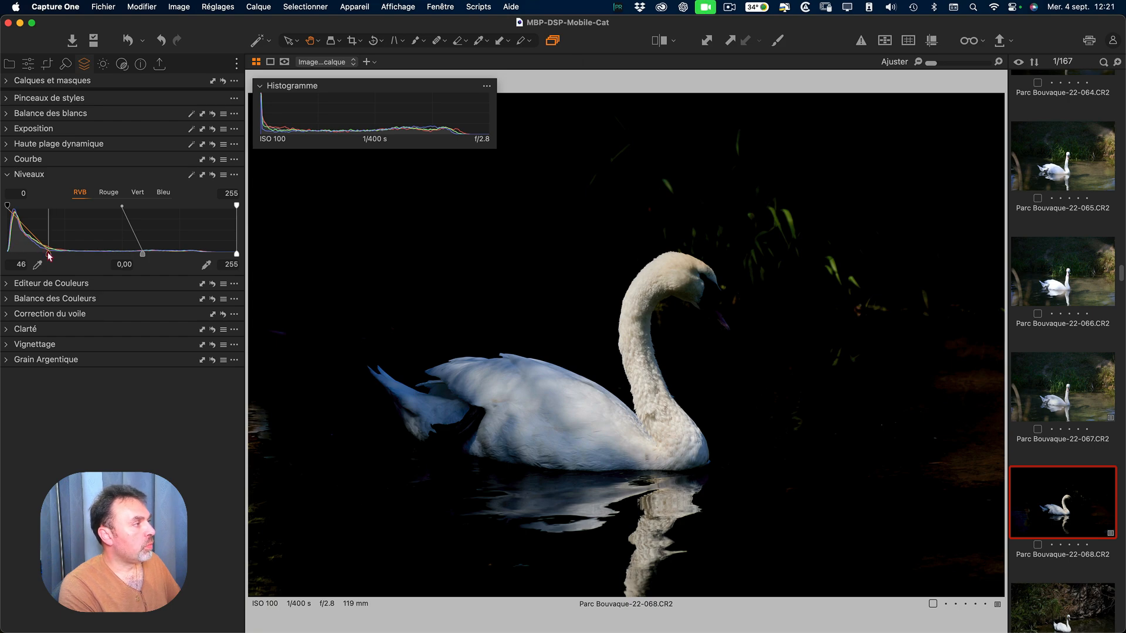
pyautogui.moveTo(49, 254); pyautogui.dragTo(236, 260)
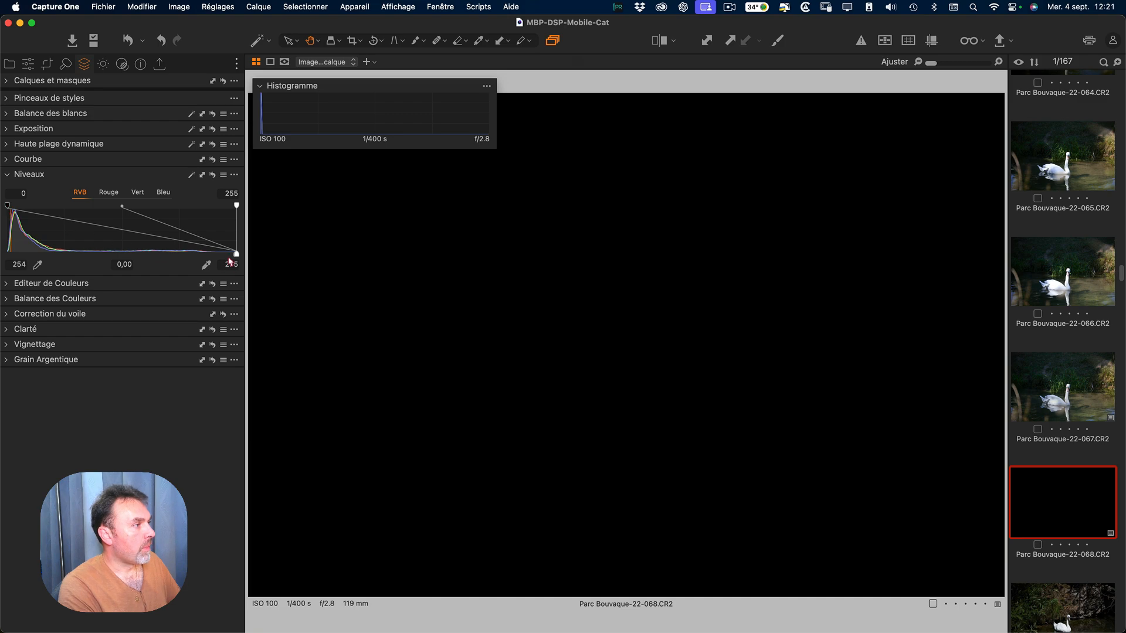
pyautogui.moveTo(236, 254); pyautogui.dragTo(3, 254)
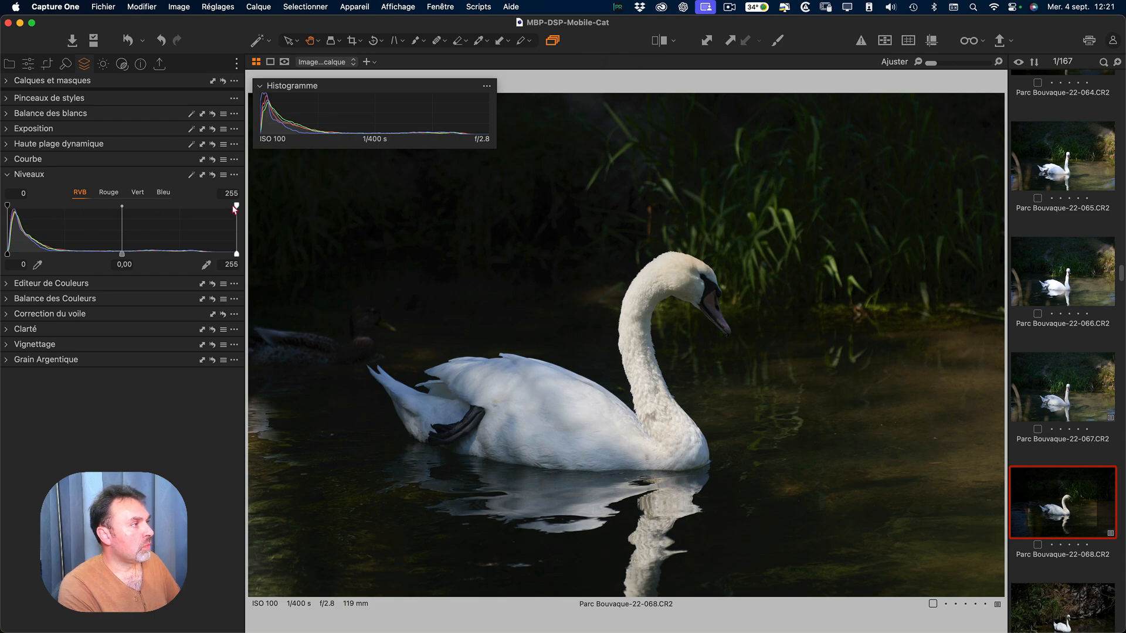
# Try RVB output levels of 30 for shadows and 181 for highlights in Niveaux, and return them to 0 and 255.
pyautogui.moveTo(7, 206); pyautogui.dragTo(34, 206)
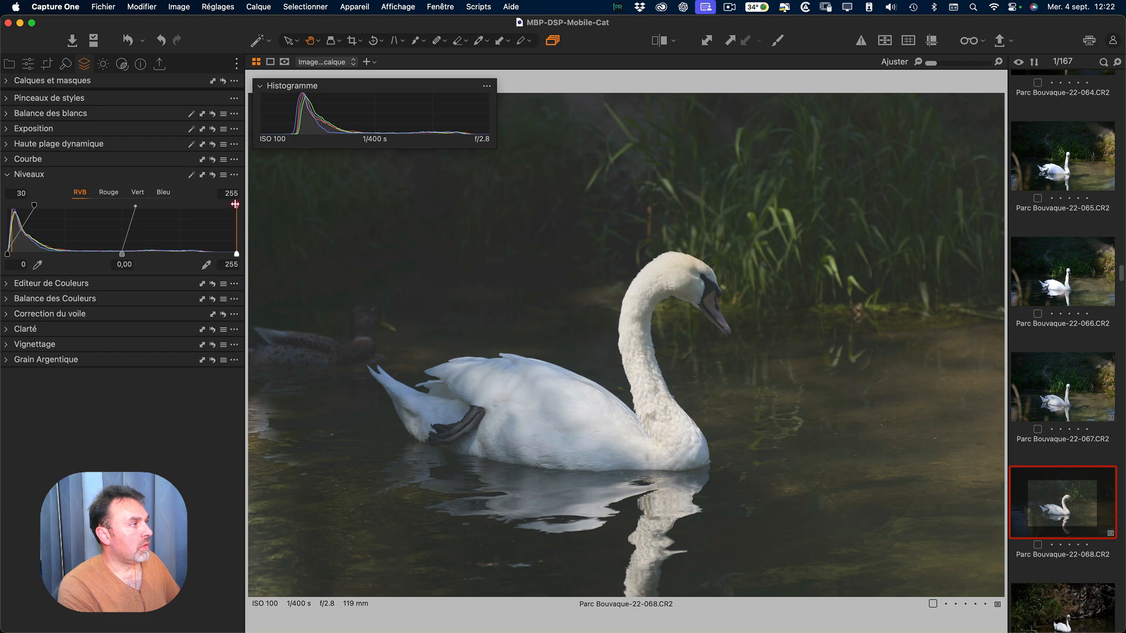
pyautogui.moveTo(235, 204); pyautogui.dragTo(170, 205)
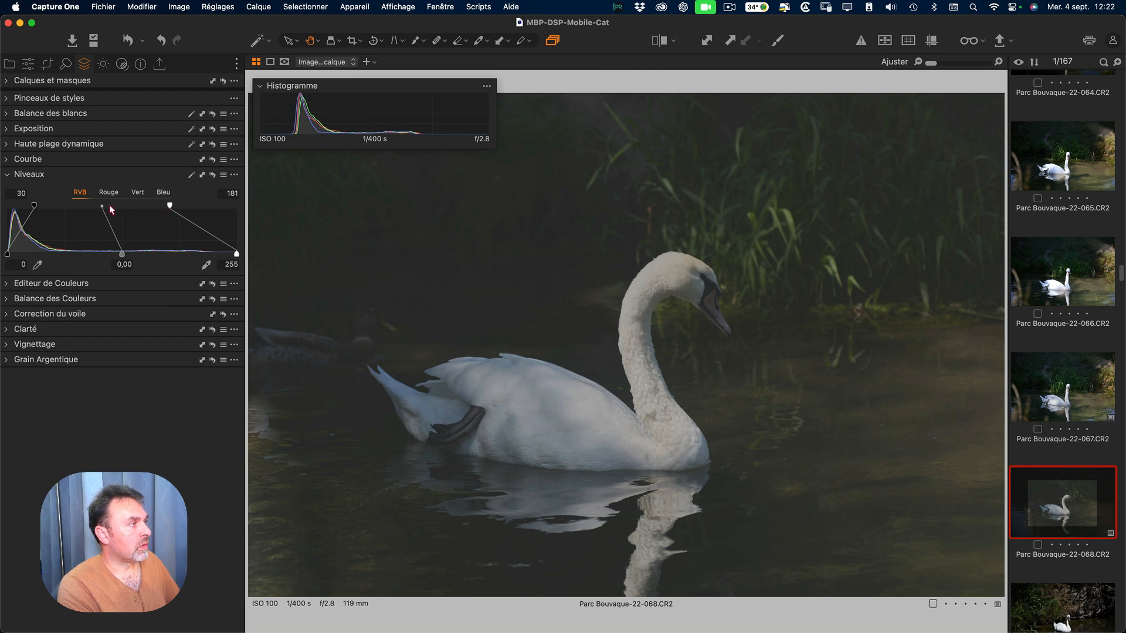
pyautogui.moveTo(170, 206); pyautogui.dragTo(236, 205)
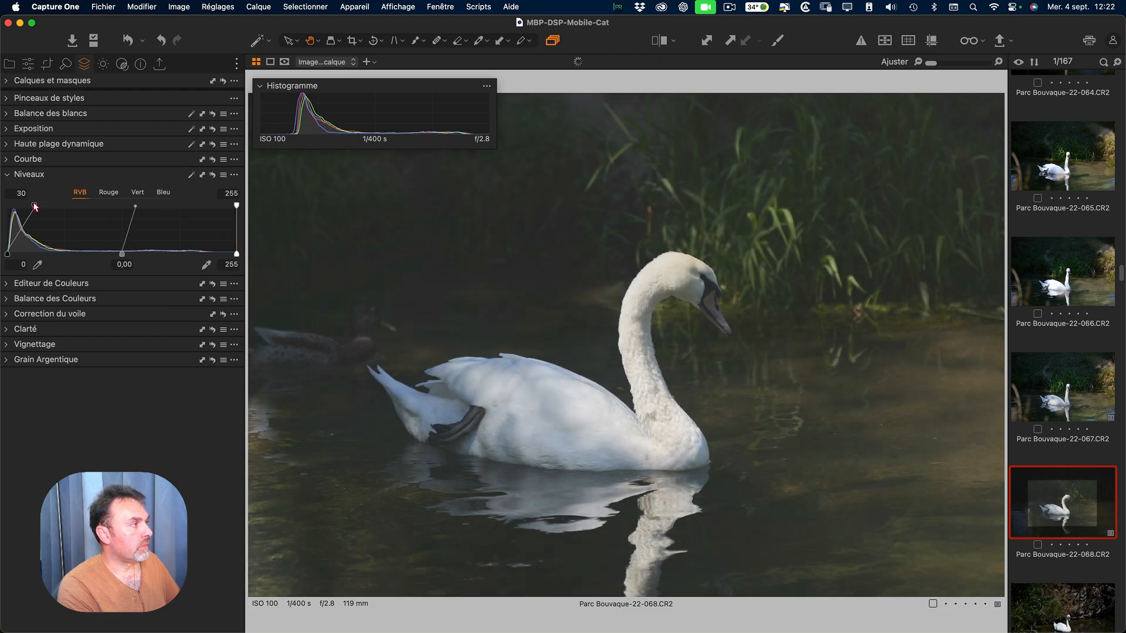
pyautogui.moveTo(34, 205); pyautogui.dragTo(7, 205)
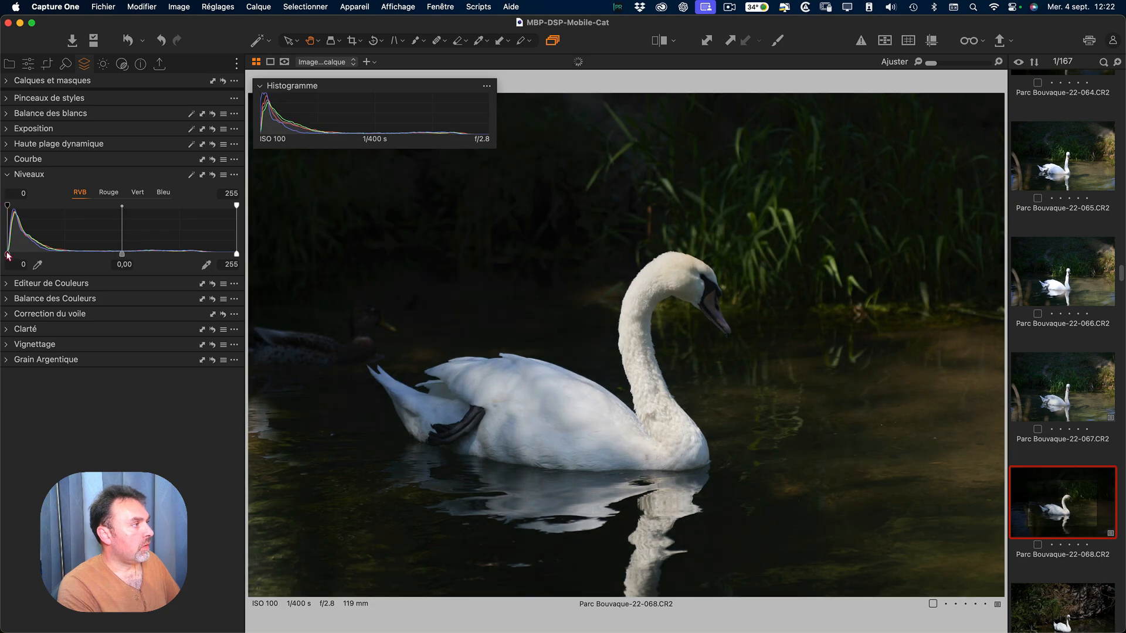
# Set the RVB input levels in Niveaux to 23 for the black point and 173 for the white point.
pyautogui.moveTo(7, 254); pyautogui.dragTo(28, 254)
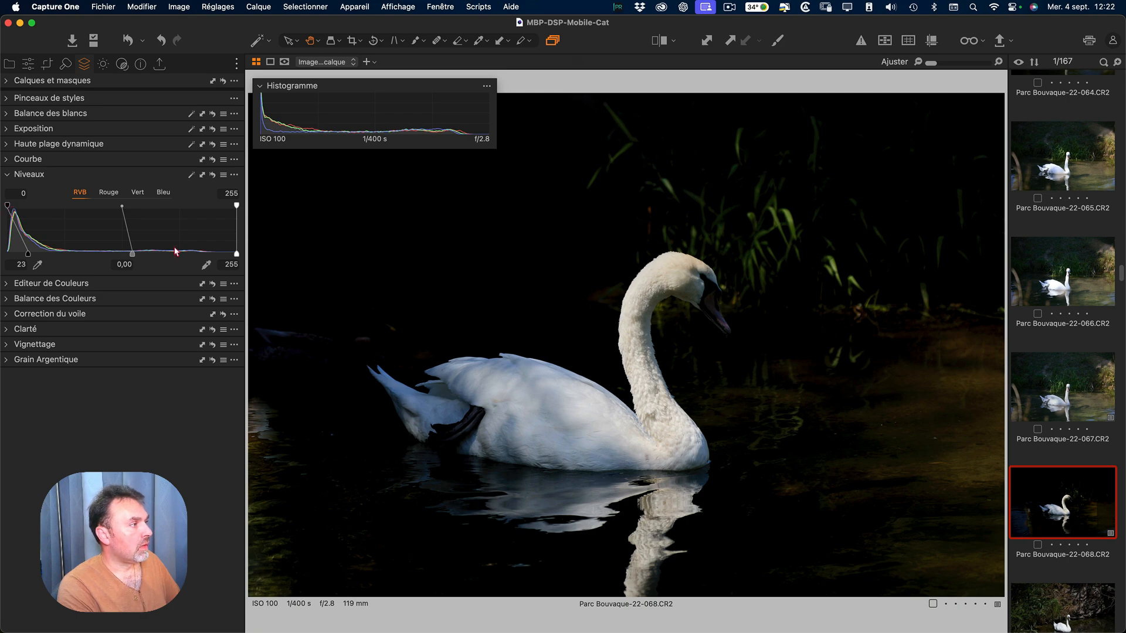
pyautogui.moveTo(237, 256); pyautogui.dragTo(168, 252)
pyautogui.moveTo(160, 251); pyautogui.dragTo(162, 252)
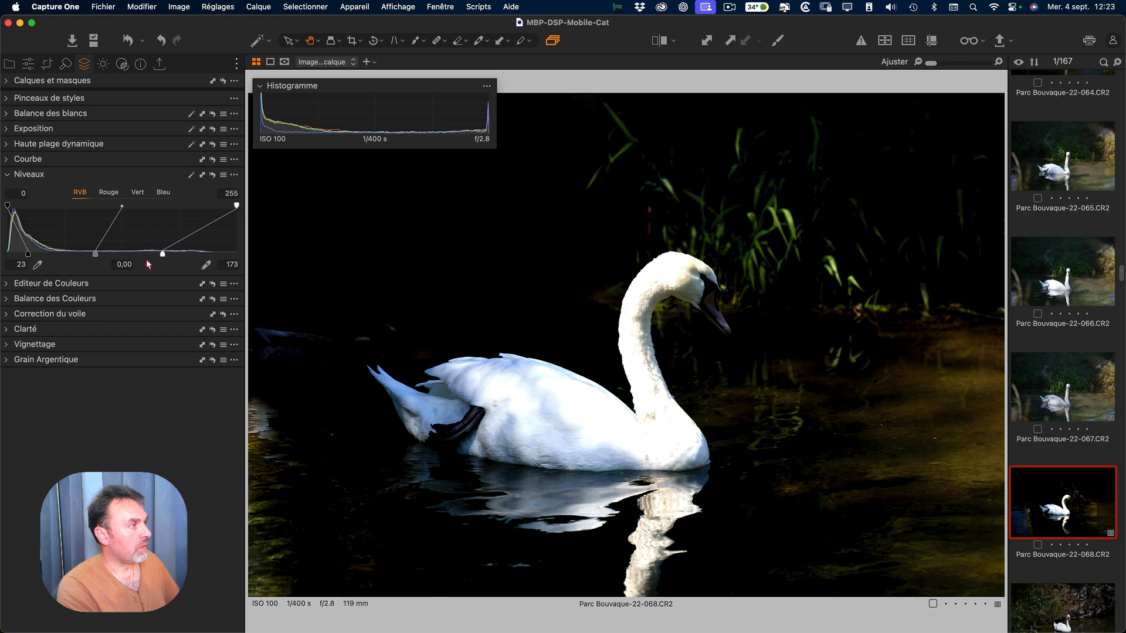
# Return the RVB input levels in Niveaux to 255 for the white point and 0 for the black point.
pyautogui.moveTo(162, 255); pyautogui.dragTo(237, 255)
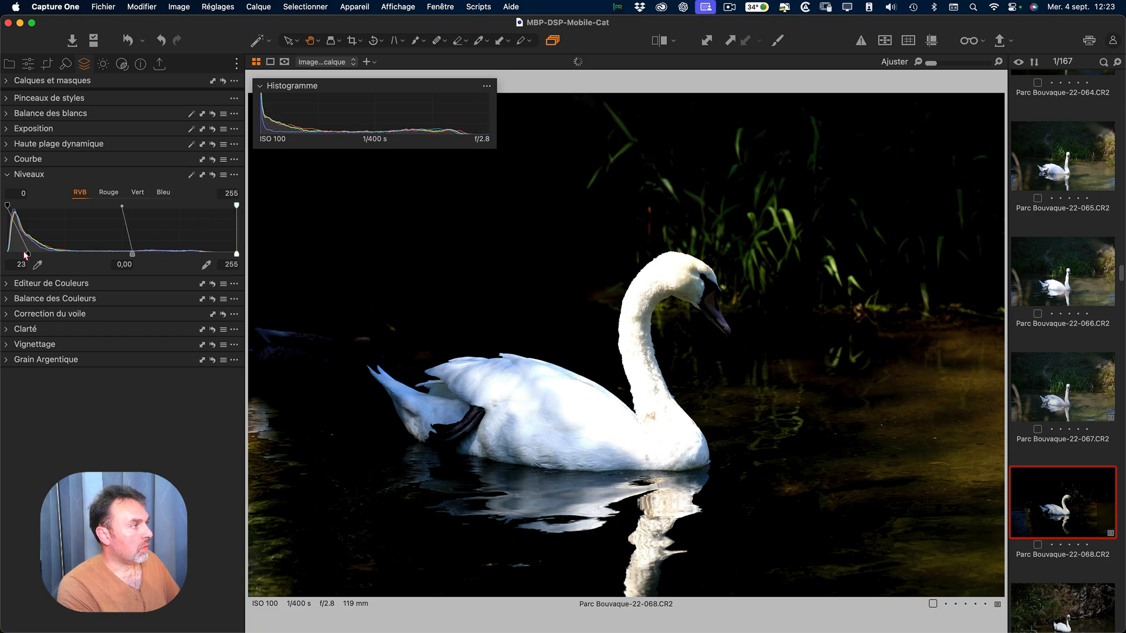
pyautogui.moveTo(27, 254); pyautogui.dragTo(2, 250)
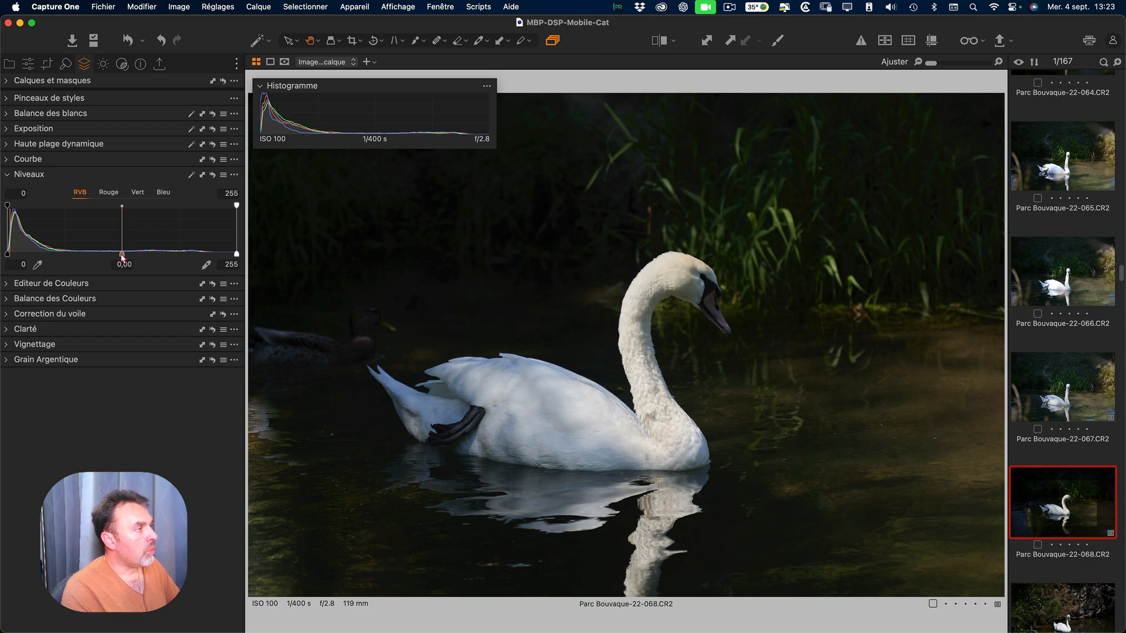
# Try RVB input midtone values of -0,50 and 0,49 in Niveaux, and bring the midtone to 0,26.
pyautogui.moveTo(123, 257); pyautogui.dragTo(179, 257)
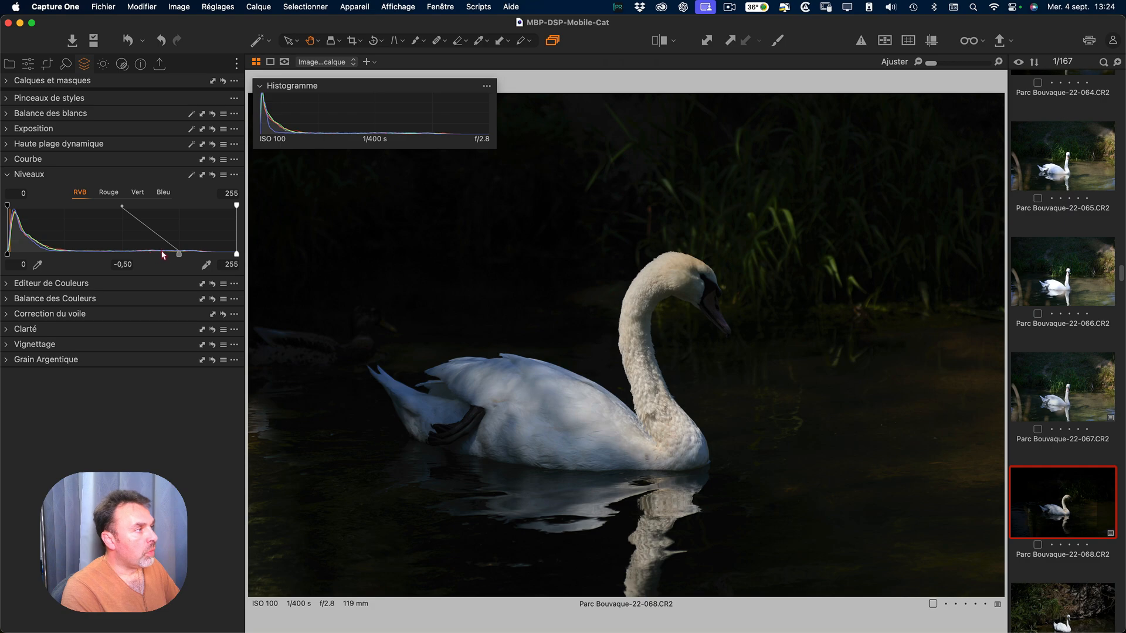
pyautogui.moveTo(178, 255); pyautogui.dragTo(66, 254)
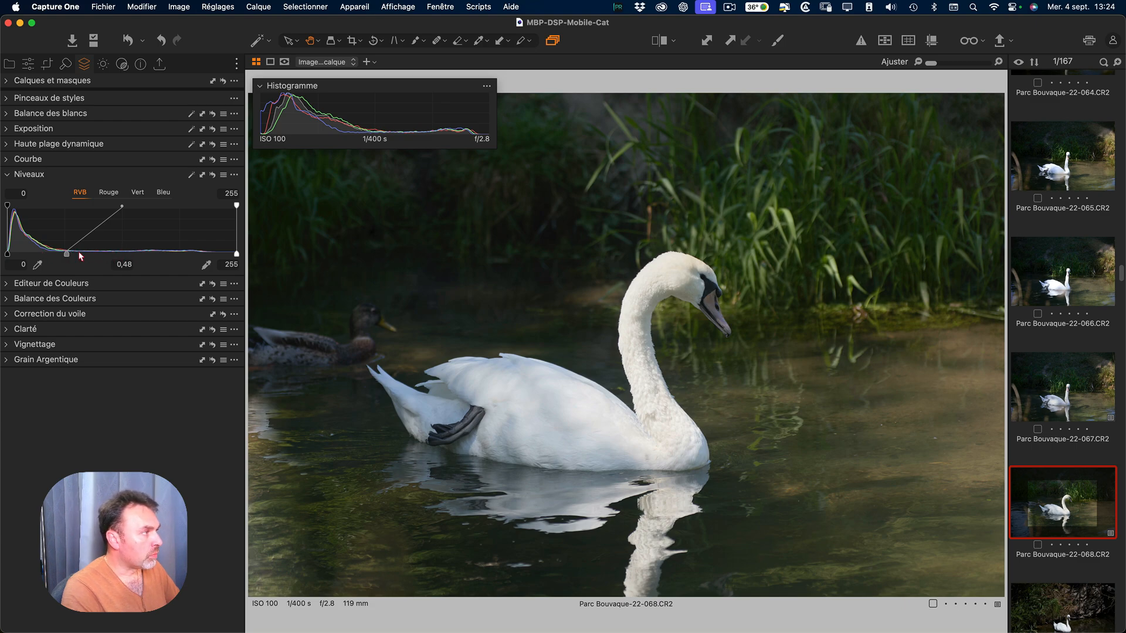
pyautogui.moveTo(67, 254); pyautogui.dragTo(66, 252)
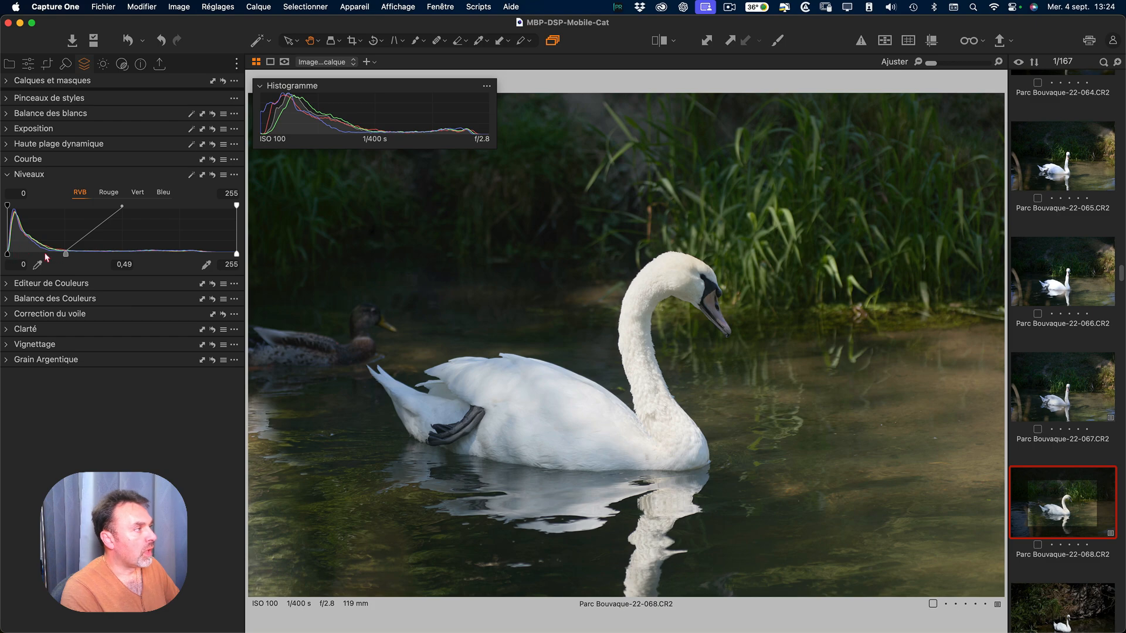
pyautogui.moveTo(66, 254); pyautogui.dragTo(90, 255)
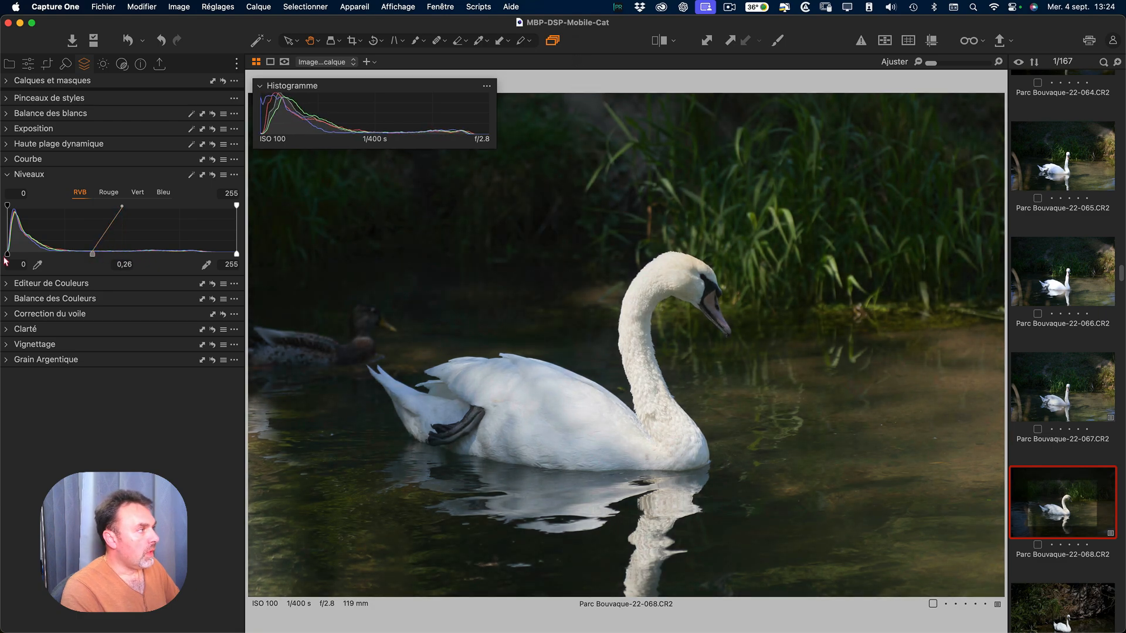
# Set the RVB input levels to 2 for the black point and 232 for the white point, with the midtone at 0,22.
pyautogui.moveTo(7, 254); pyautogui.dragTo(9, 253)
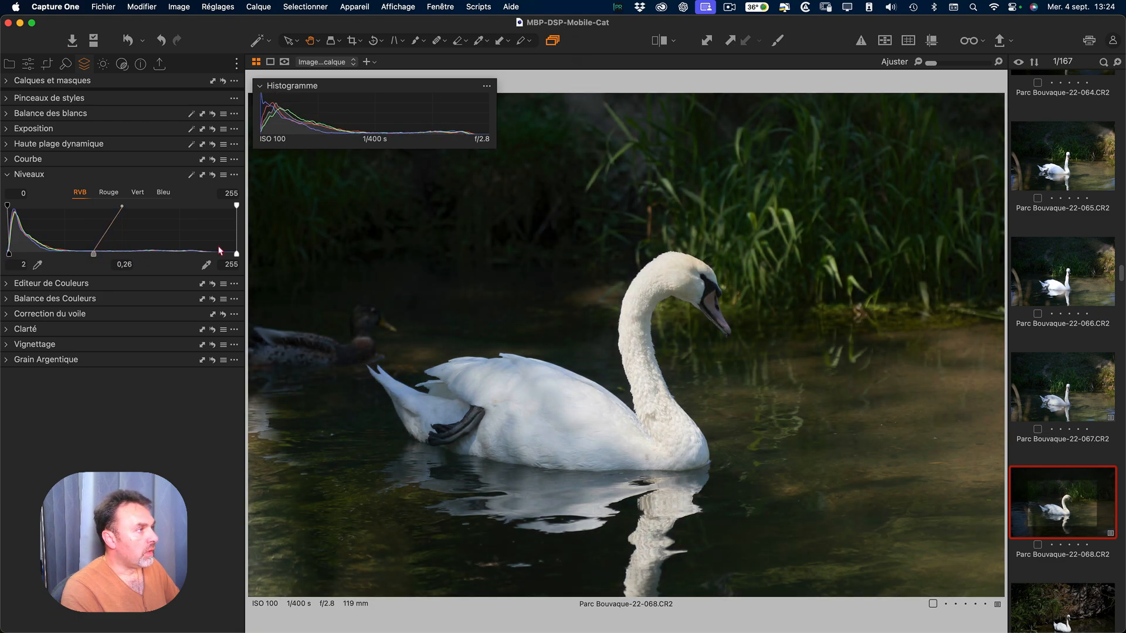
pyautogui.moveTo(236, 254); pyautogui.dragTo(216, 254)
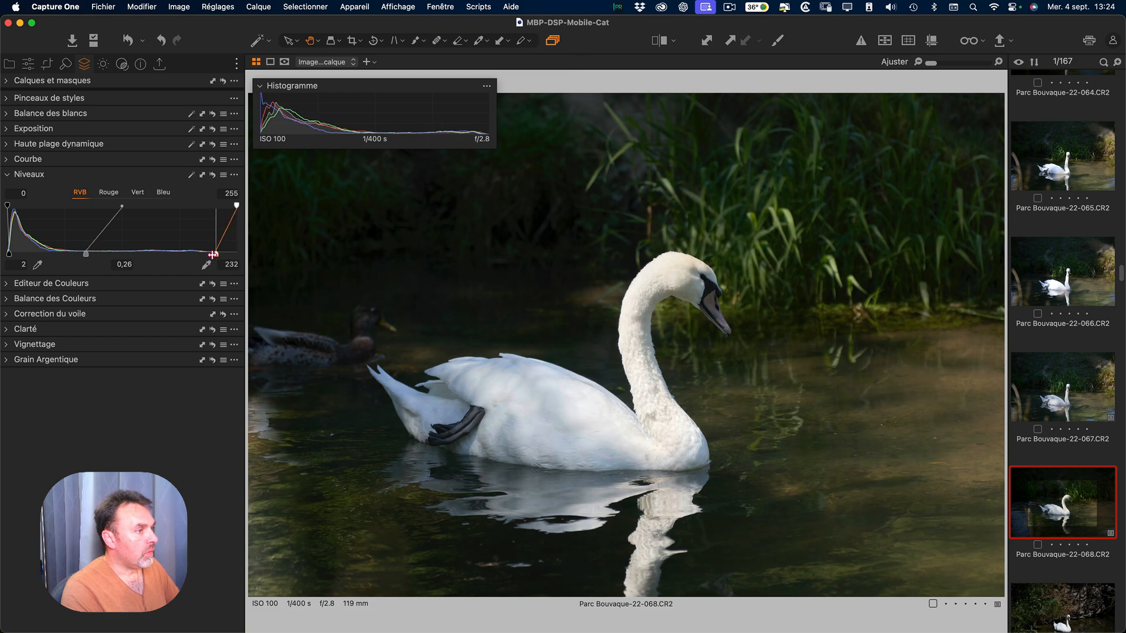
pyautogui.moveTo(85, 254); pyautogui.dragTo(88, 252)
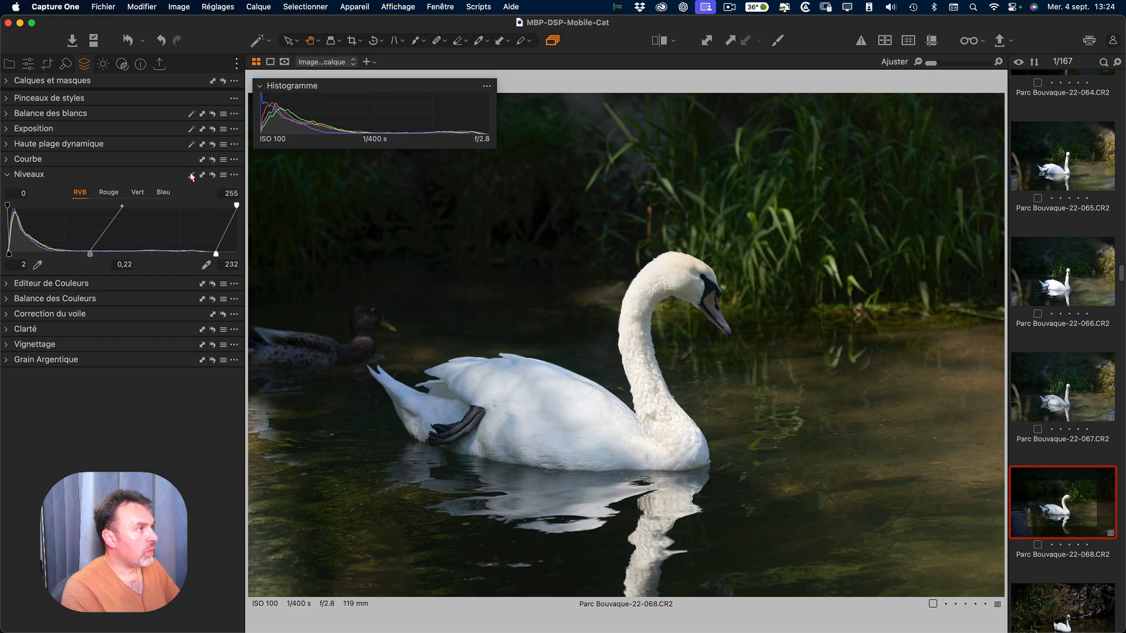
# Compare the photo with and without the Niveaux adjustments by temporarily resetting the tool.
pyautogui.keyDown('alt'); pyautogui.click(212, 174); pyautogui.keyUp('alt')
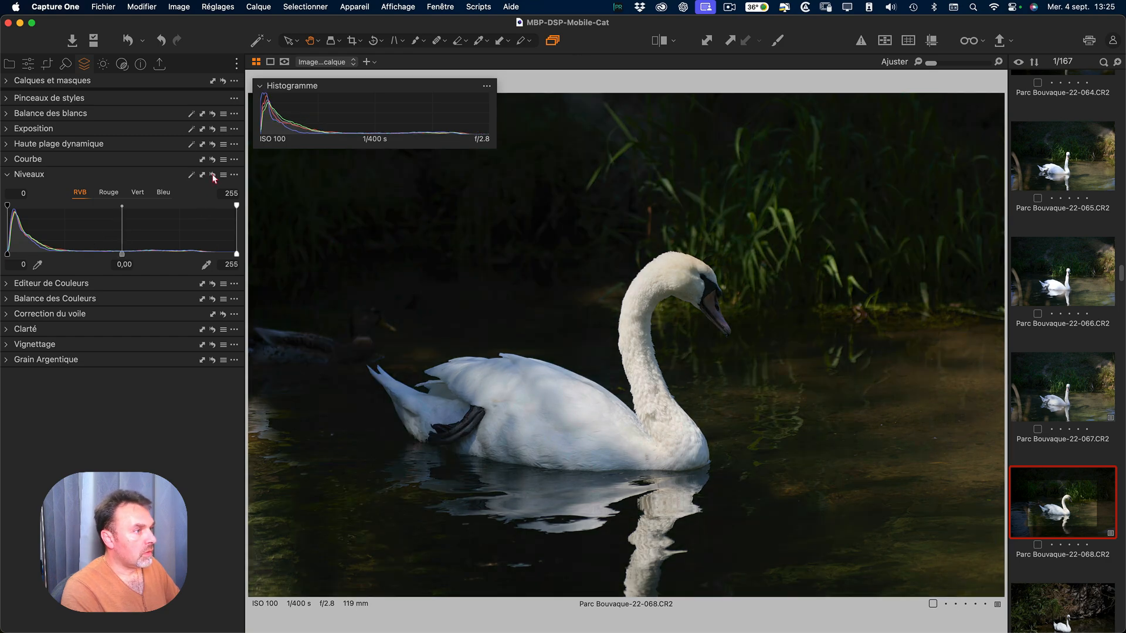
pyautogui.keyDown('alt'); pyautogui.click(212, 175); pyautogui.keyUp('alt')
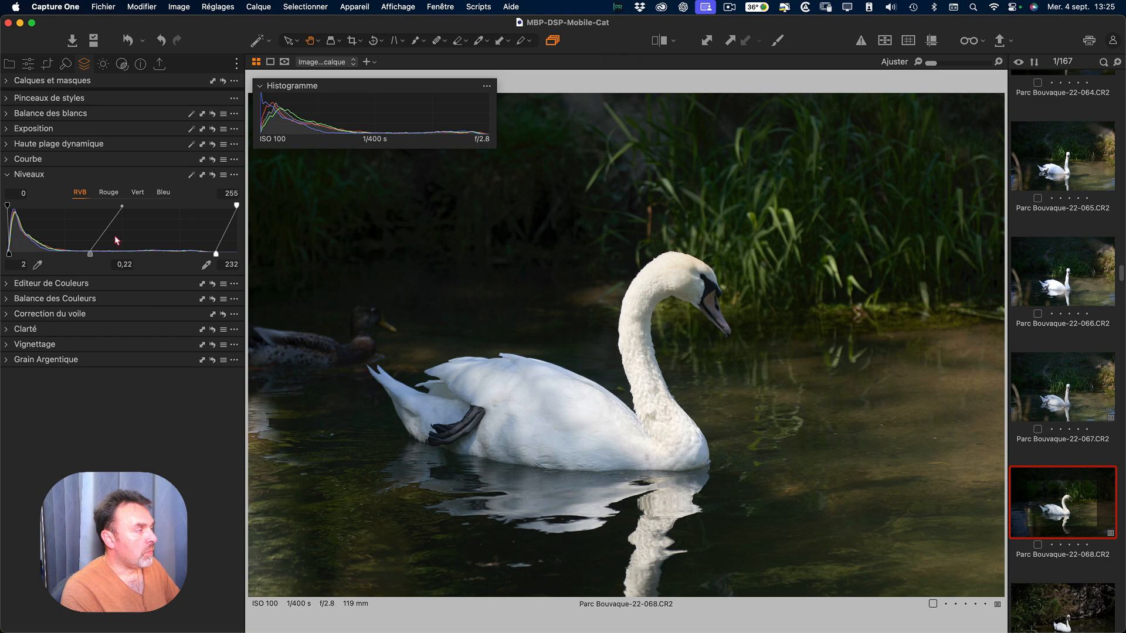
pyautogui.moveTo(7, 206); pyautogui.dragTo(7, 206)
# Try RVB white points of 205 and 206 with a 0,16 midtone, and settle on white point 211 and midtone 0,24.
pyautogui.moveTo(216, 255); pyautogui.dragTo(192, 253)
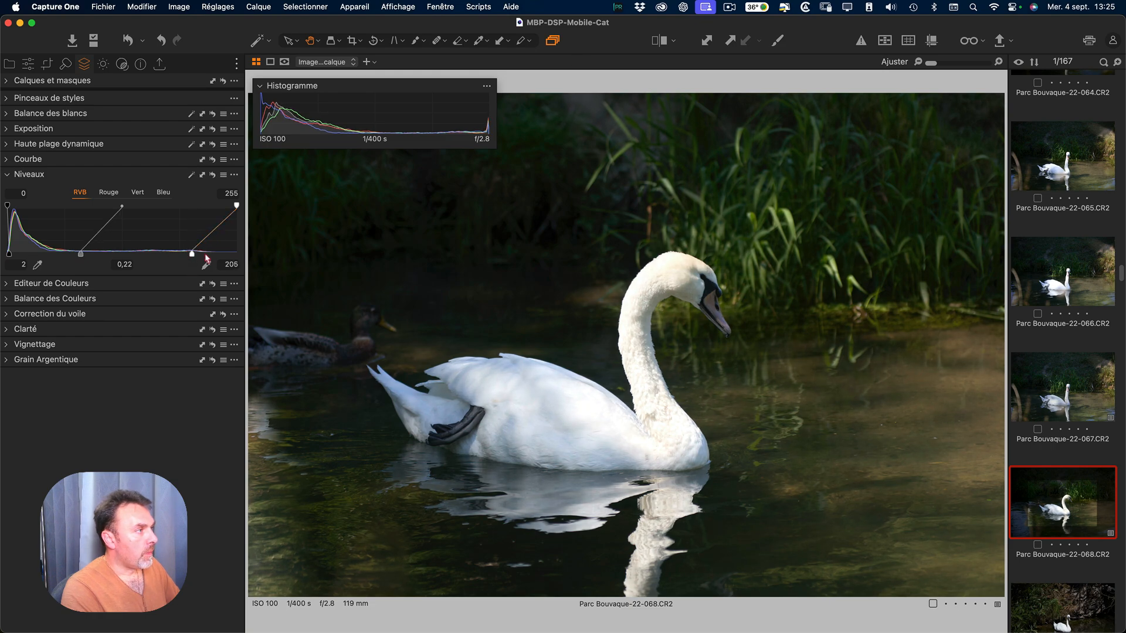
pyautogui.moveTo(191, 254); pyautogui.dragTo(193, 254)
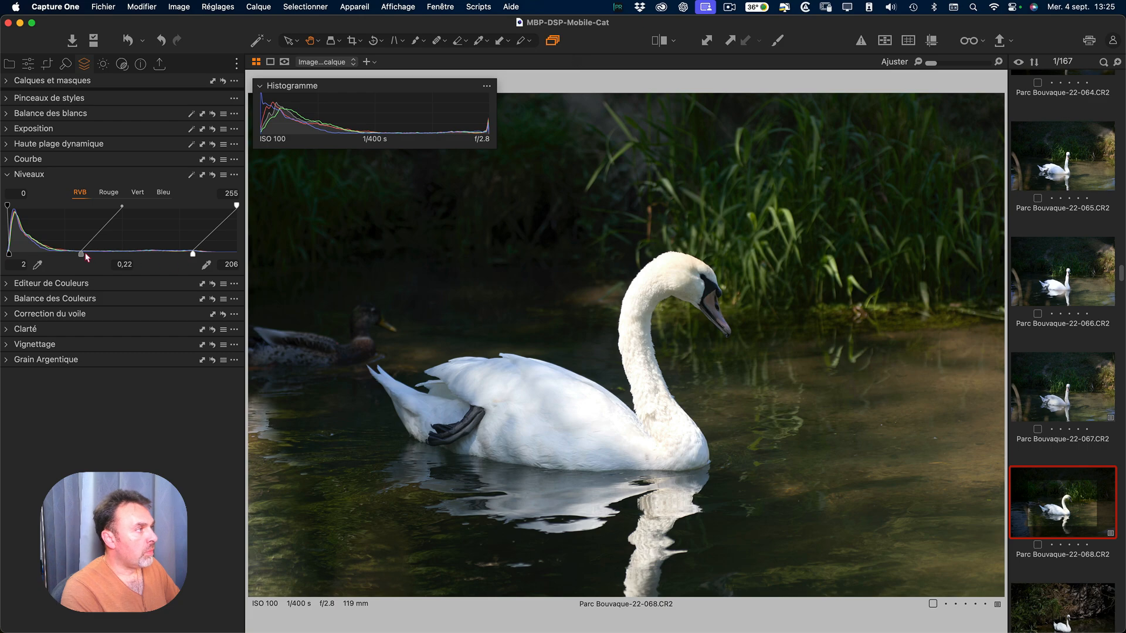
pyautogui.moveTo(80, 253); pyautogui.dragTo(86, 253)
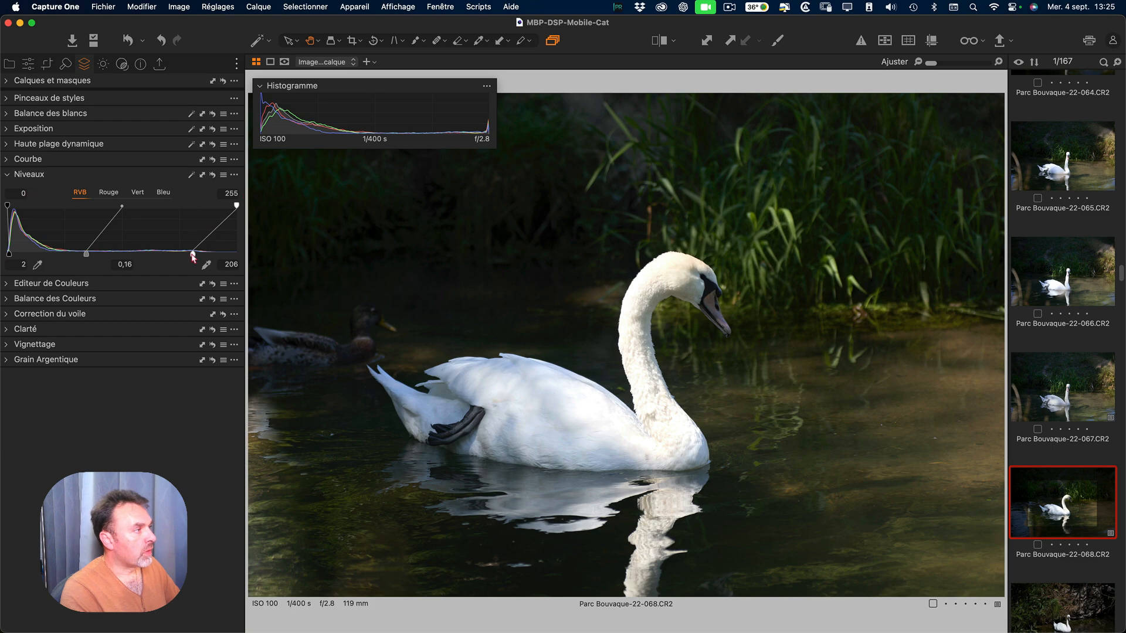
pyautogui.moveTo(193, 256); pyautogui.dragTo(194, 254)
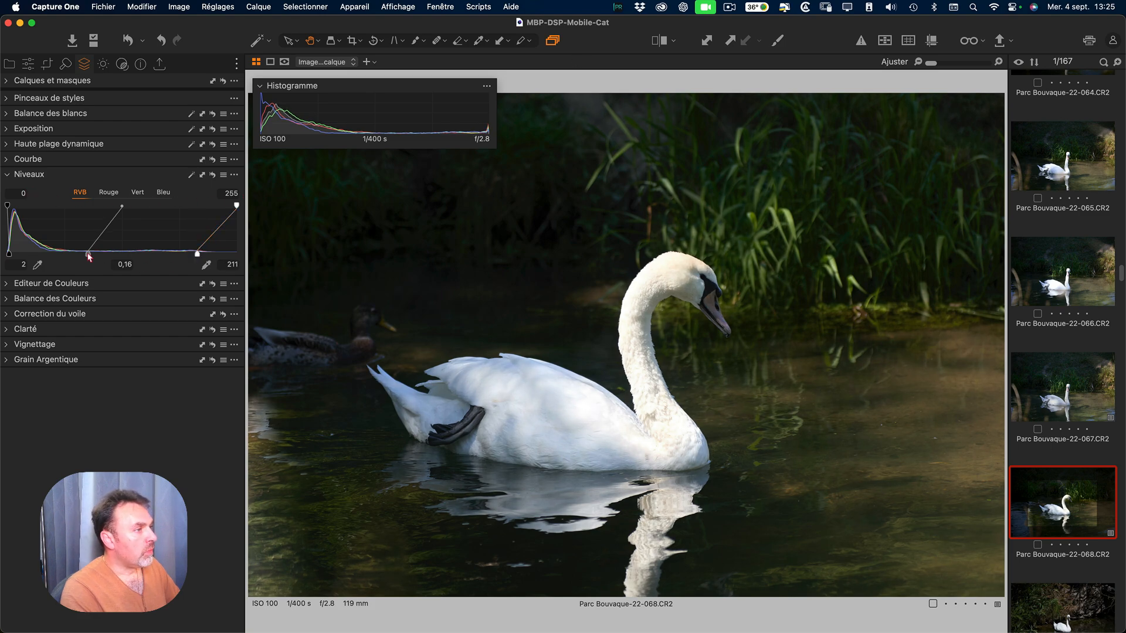
pyautogui.moveTo(88, 257); pyautogui.dragTo(83, 257)
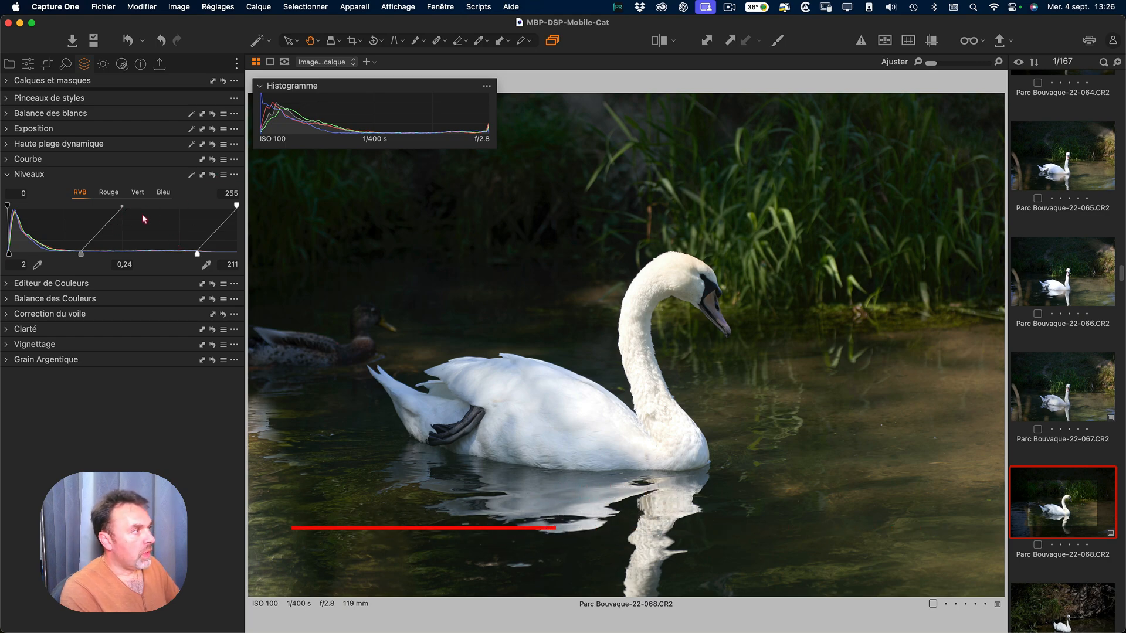
# Apply the automatic Niveaux adjustment to the RVB levels, and look through the Rouge, Vert and Bleu channels.
pyautogui.click(192, 176)
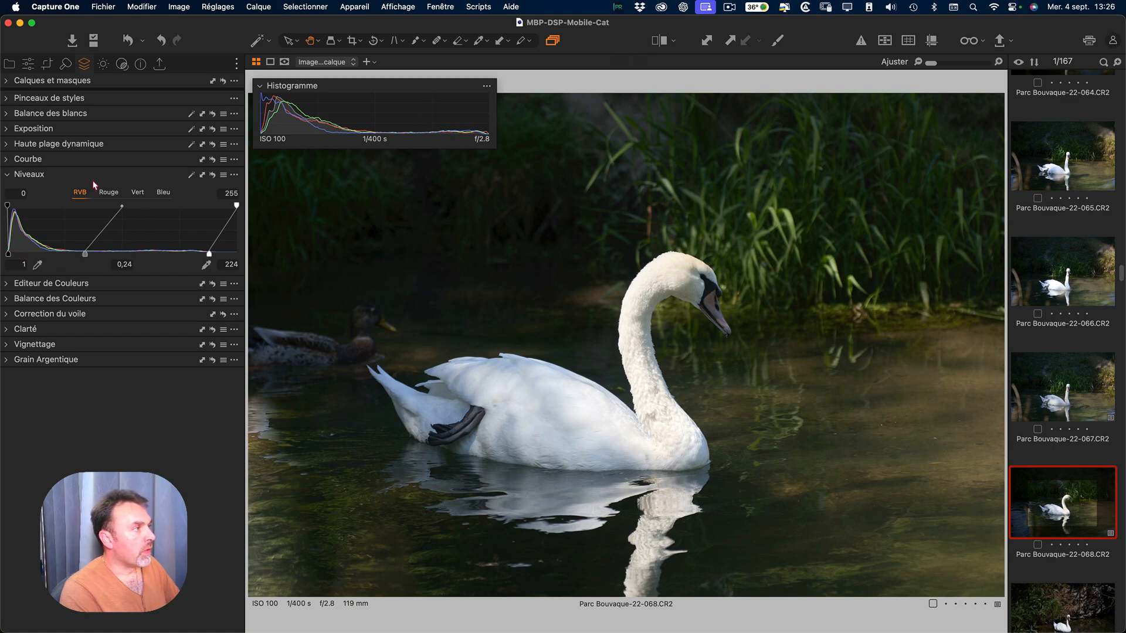
pyautogui.click(106, 196)
pyautogui.click(134, 197)
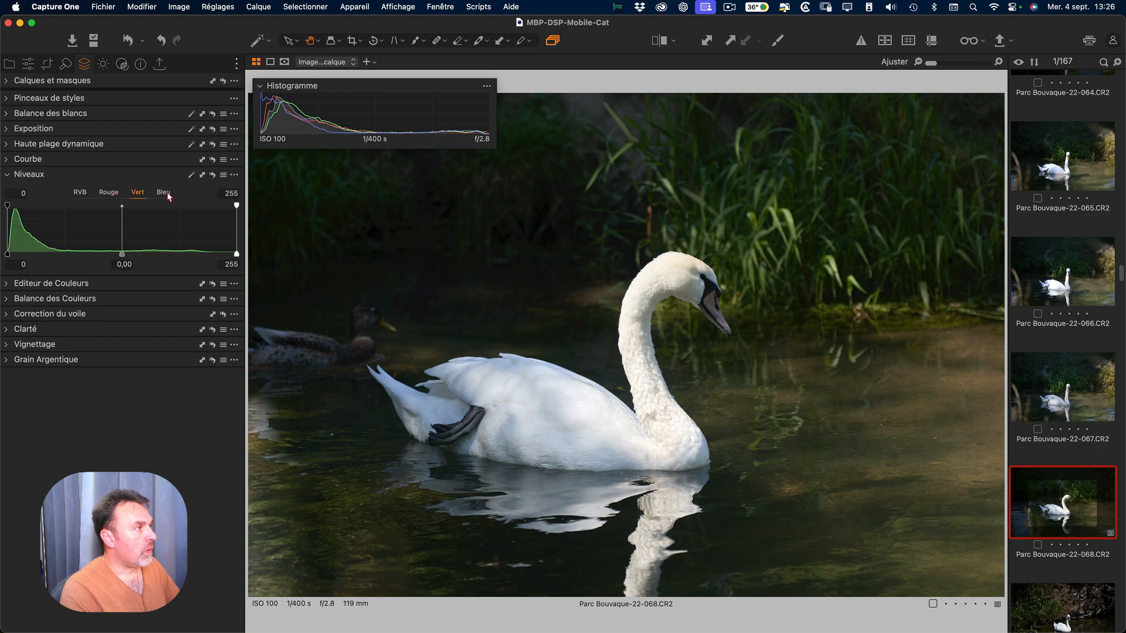
pyautogui.click(165, 197)
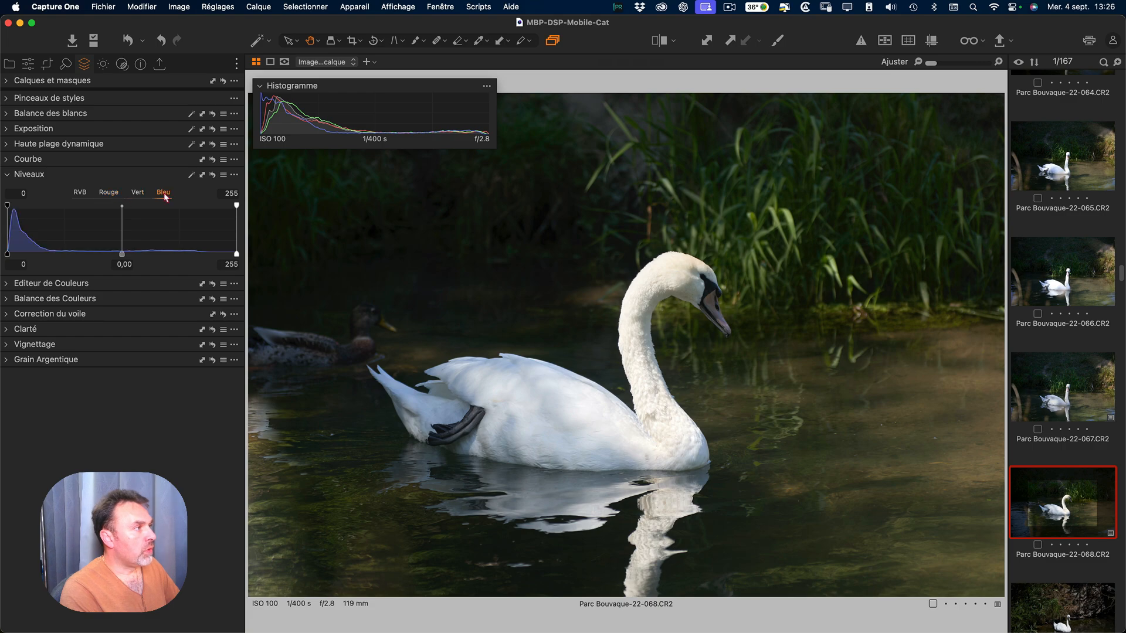
pyautogui.click(81, 193)
pyautogui.click(108, 196)
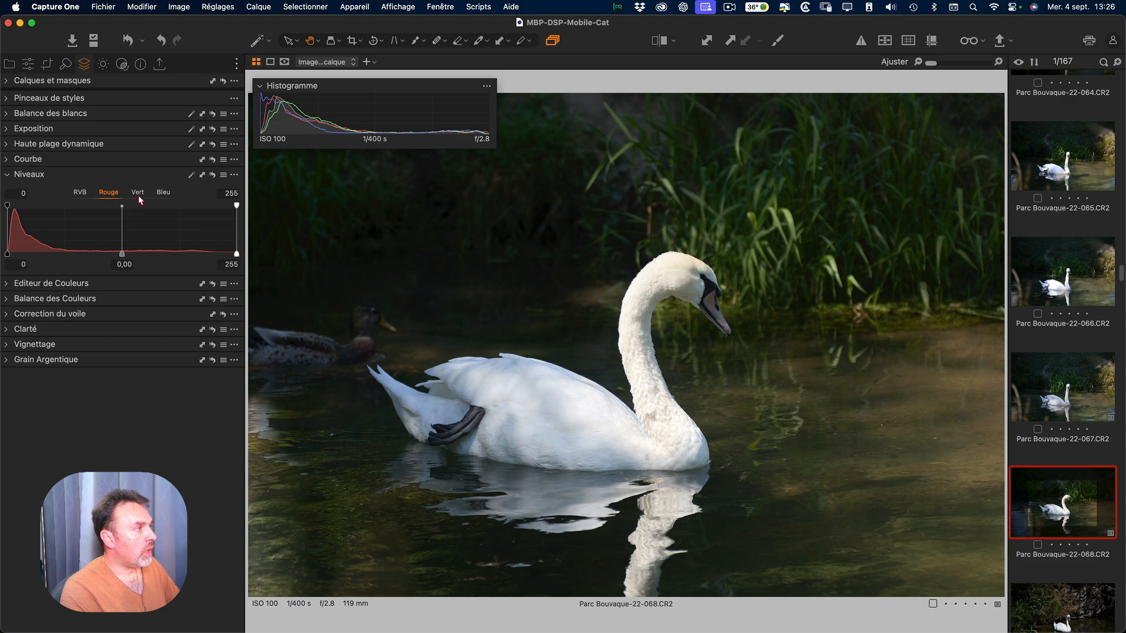
pyautogui.click(138, 197)
pyautogui.click(163, 197)
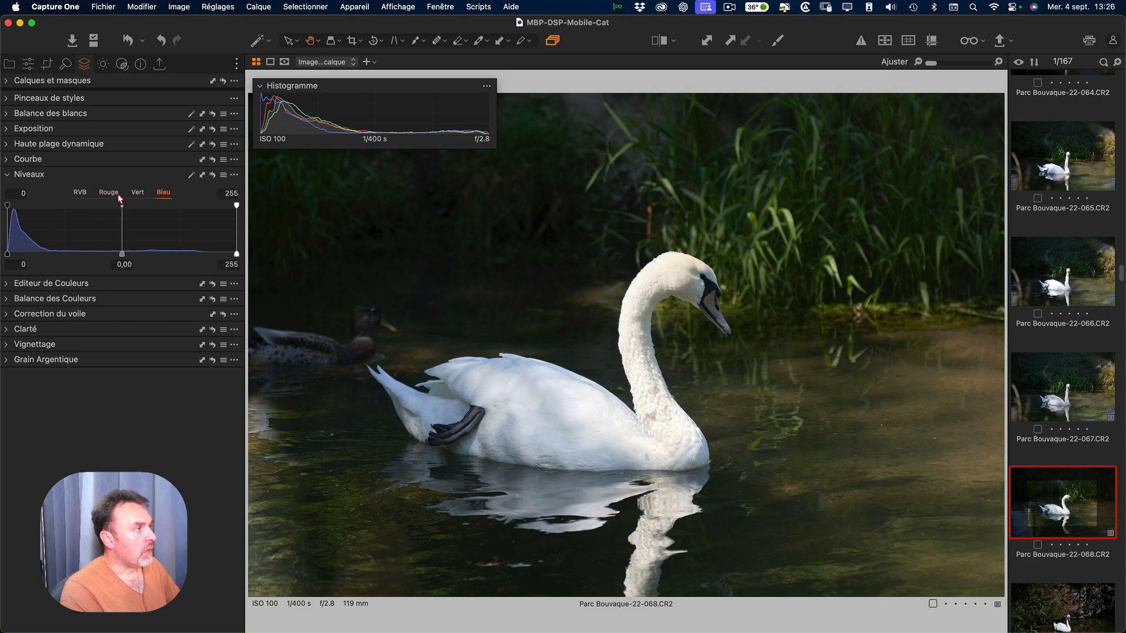
# Set the Niveaux tool's Mode Canal to Canaux Rouge, Vert et Bleu in the Exposition preferences, and close them.
pyautogui.click(52, 6)
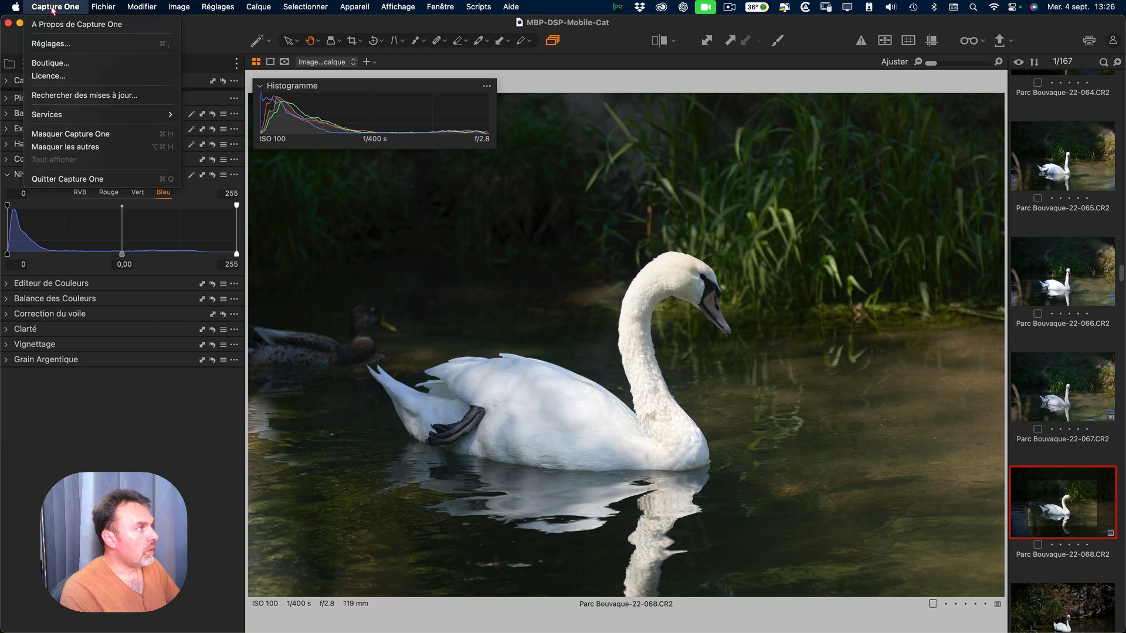
pyautogui.click(69, 45)
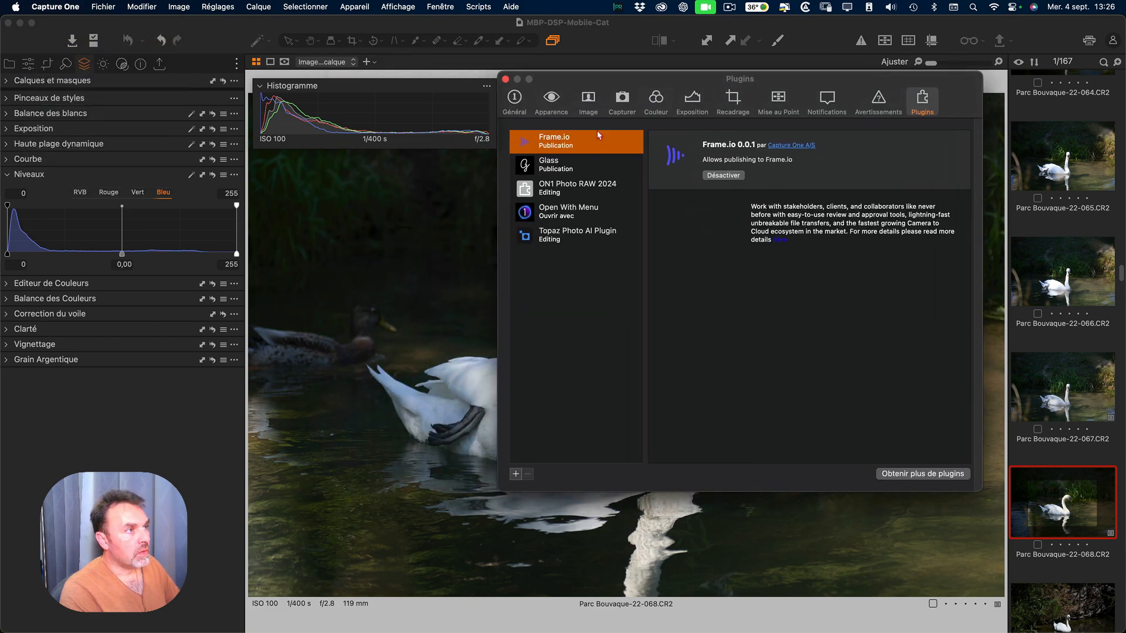
pyautogui.click(588, 101)
pyautogui.click(692, 105)
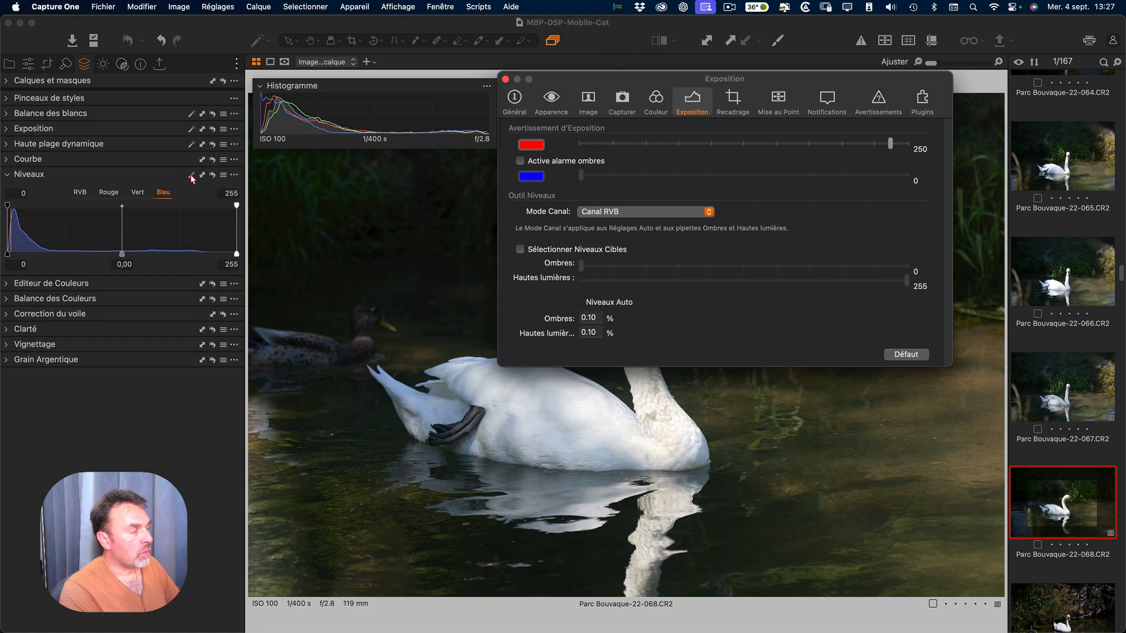
pyautogui.click(79, 194)
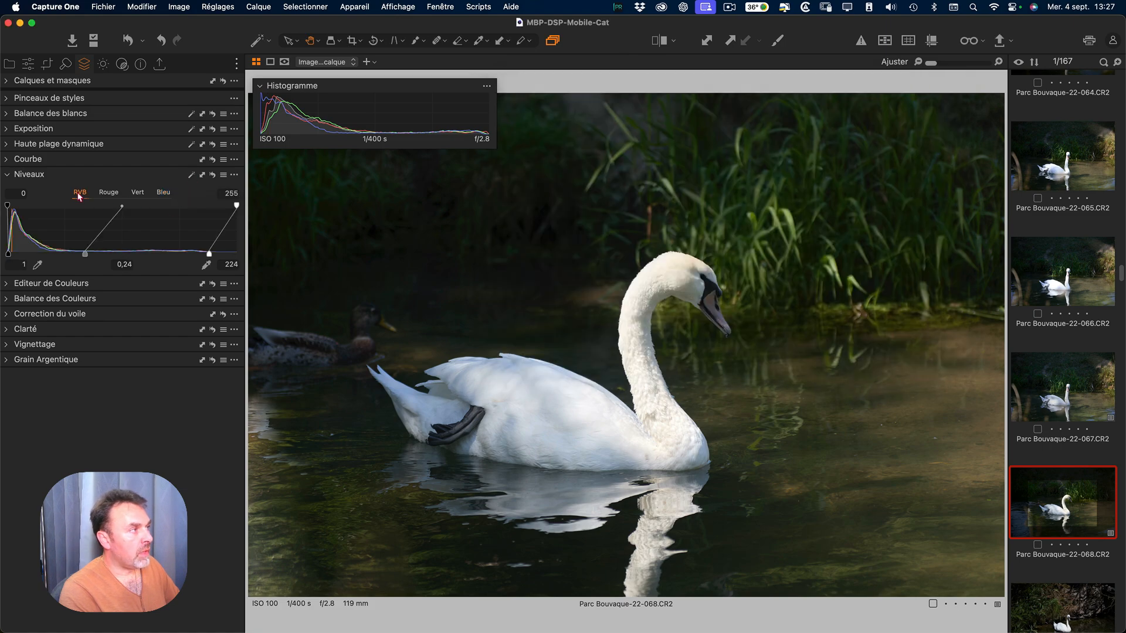
pyautogui.moveTo(1124, 1)
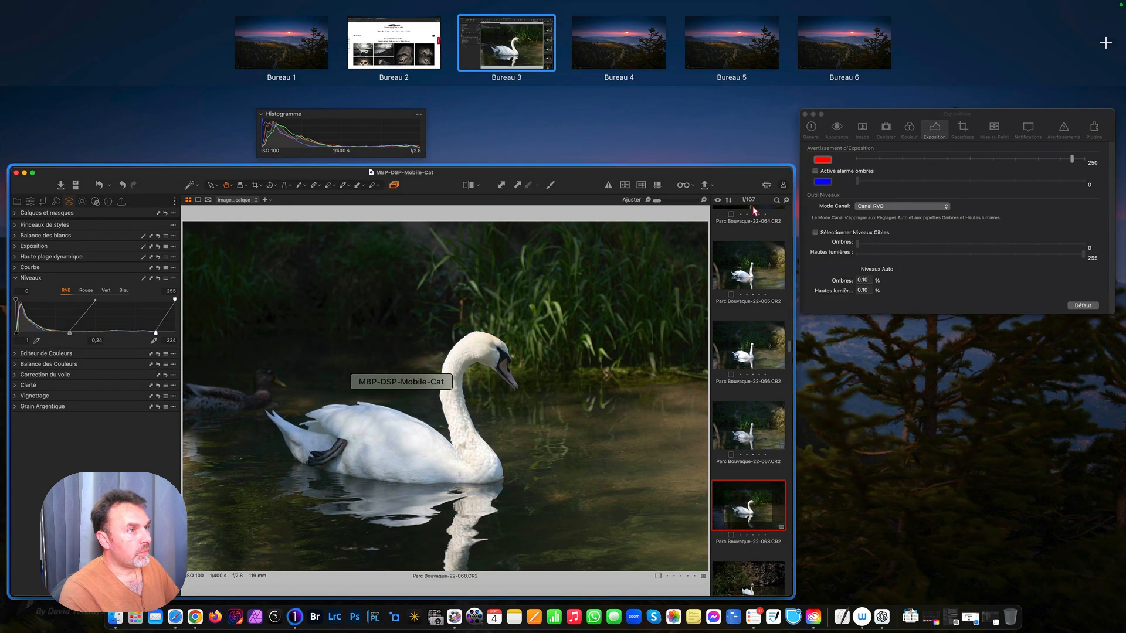
pyautogui.click(815, 211)
pyautogui.click(679, 211)
pyautogui.click(683, 221)
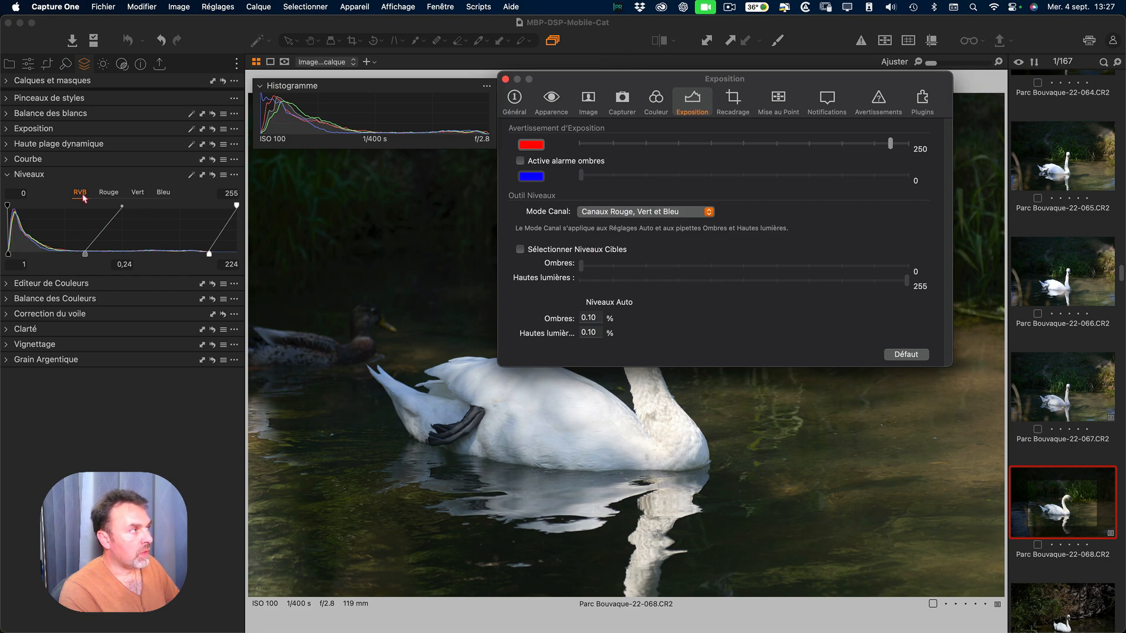
pyautogui.click(505, 79)
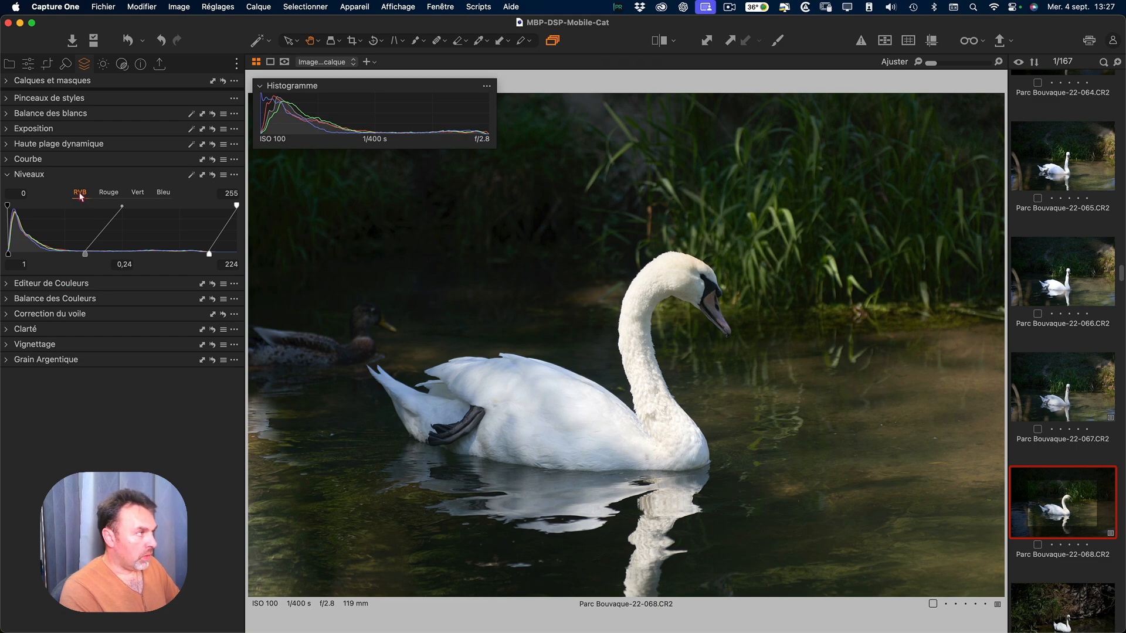
# Compare the input levels of the Rouge, Vert and RVB channels in Niveaux.
pyautogui.click(111, 197)
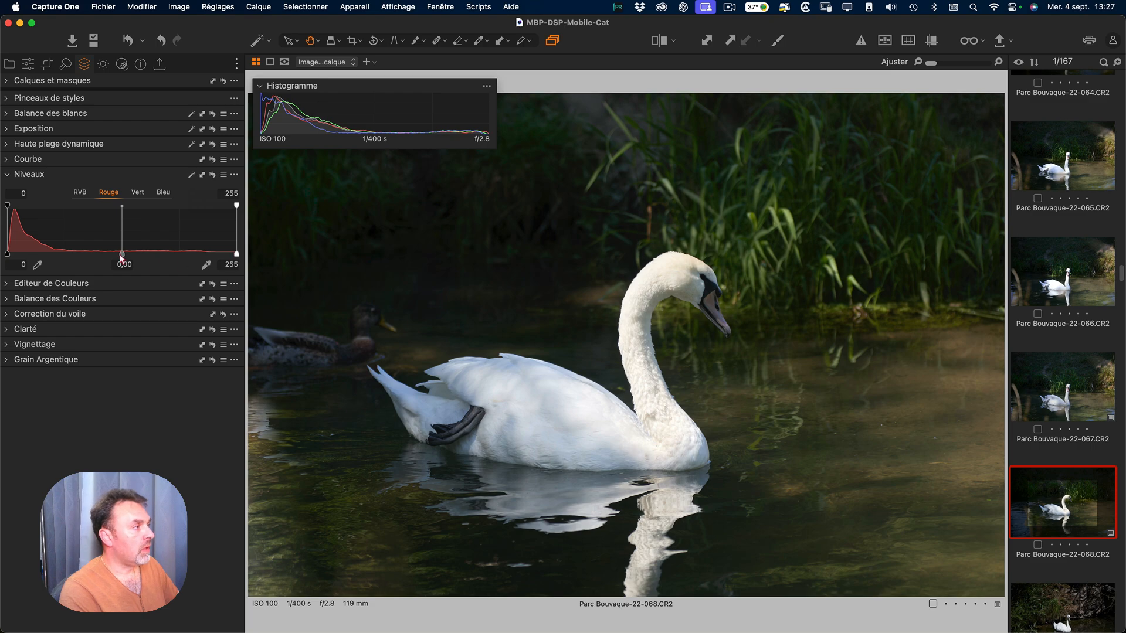
pyautogui.click(136, 193)
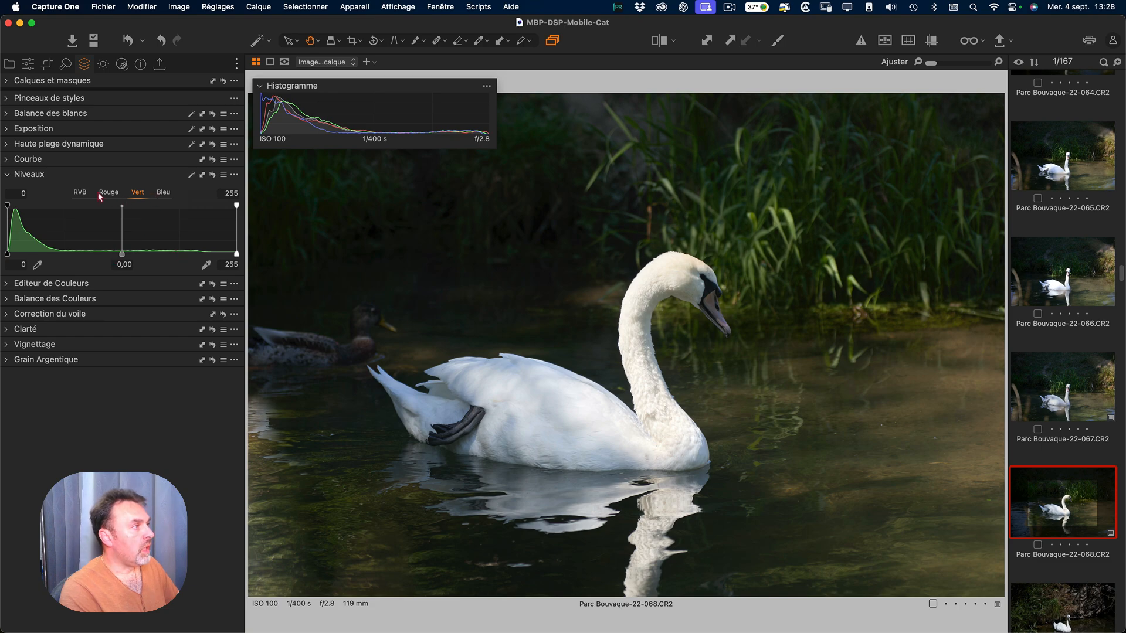
pyautogui.click(114, 196)
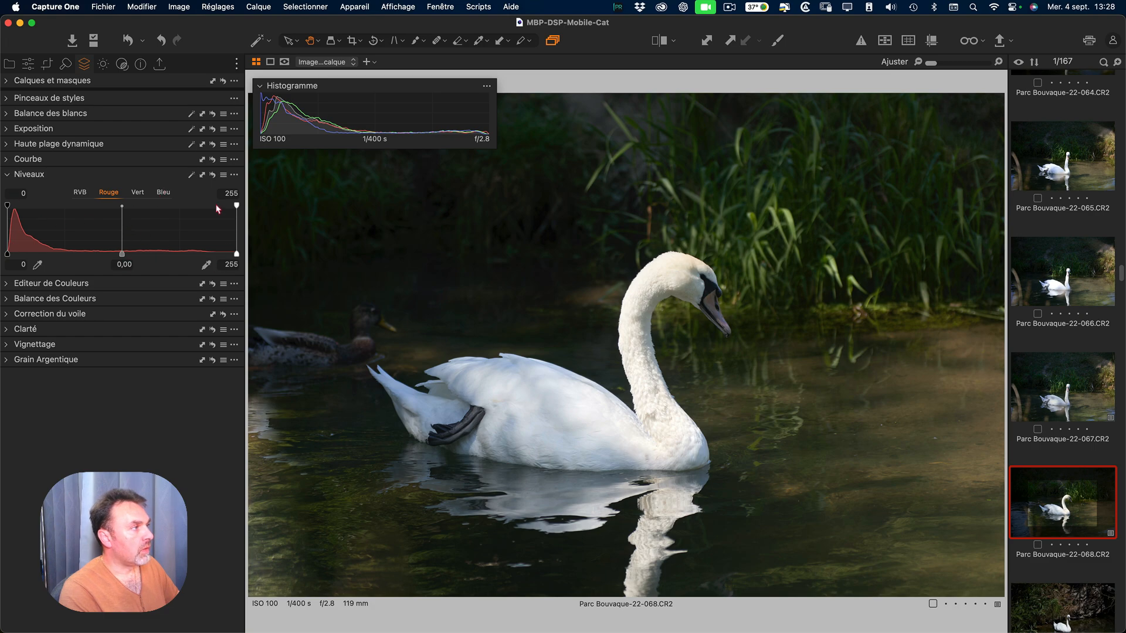
pyautogui.click(84, 194)
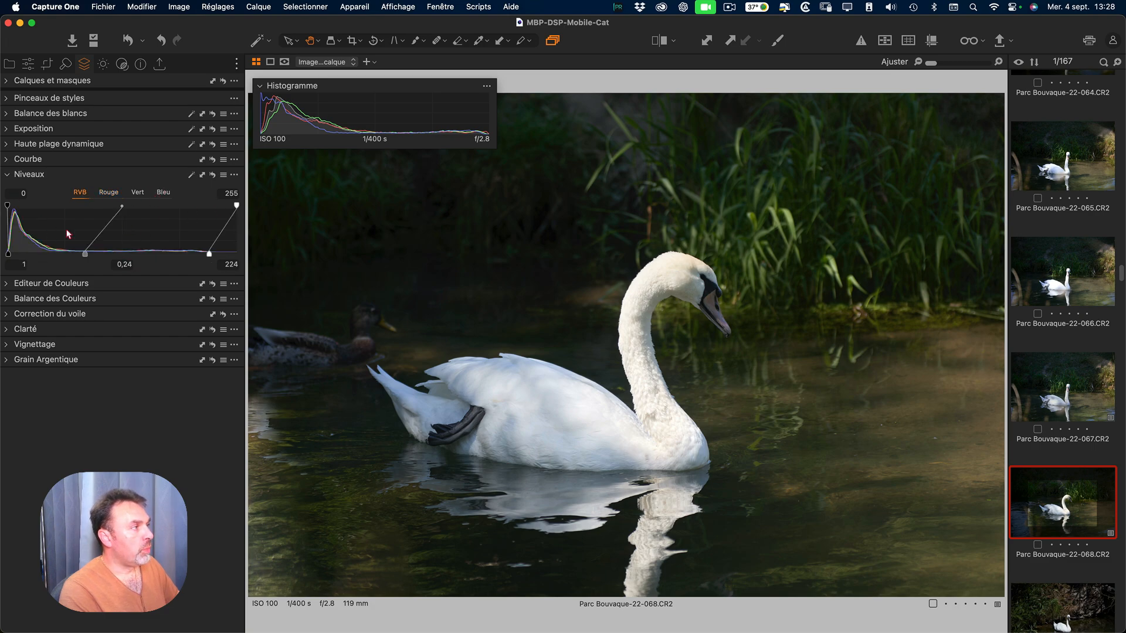
# Apply the automatic Niveaux adjustment to the separate colour channels, and check the resulting Rouge and Vert levels.
pyautogui.click(109, 196)
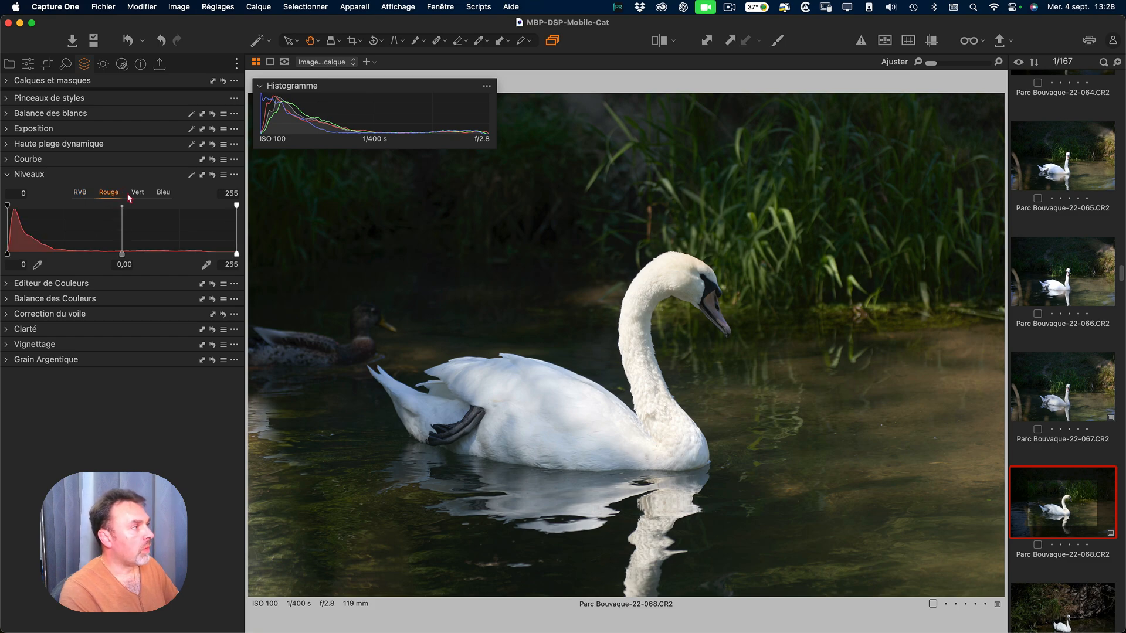
pyautogui.click(193, 176)
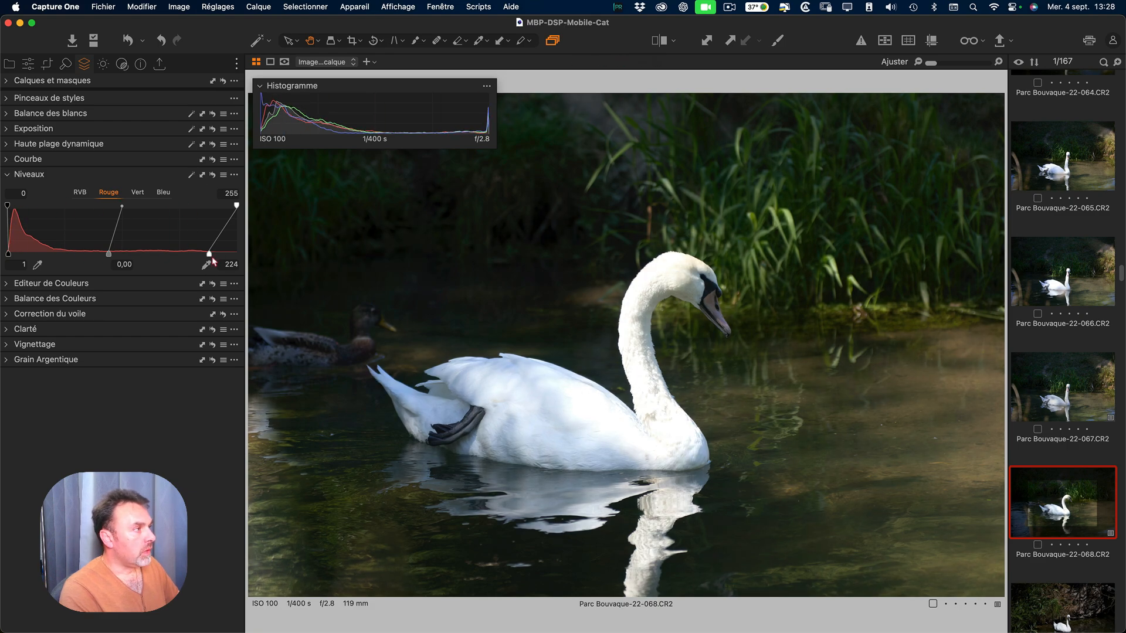
pyautogui.click(137, 194)
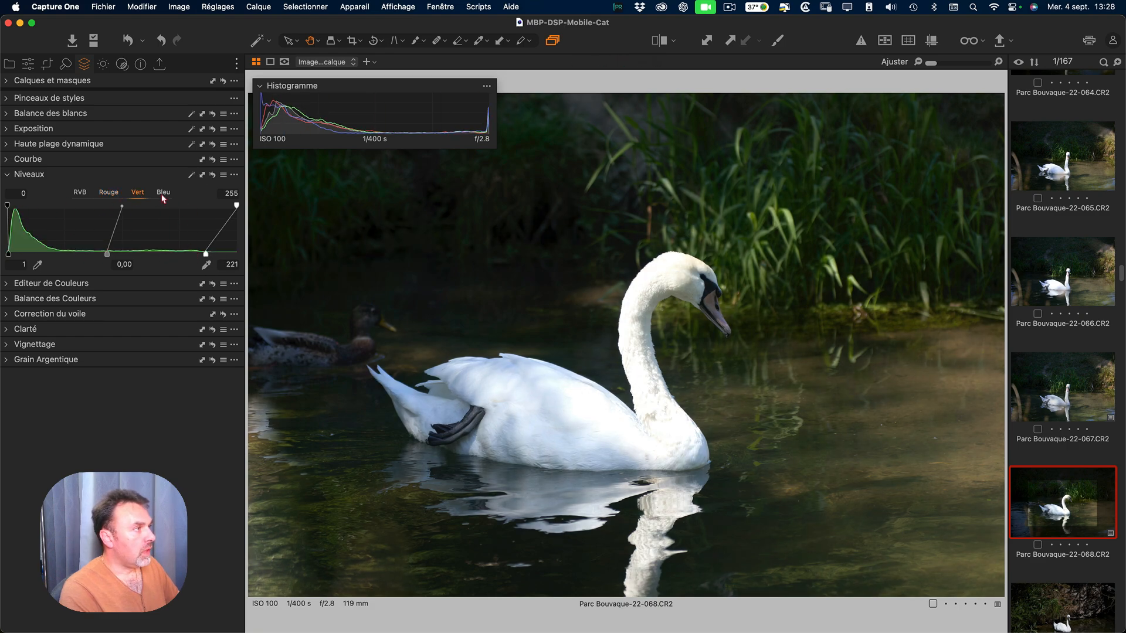
# Compare the automatically adjusted input levels of the Bleu, Vert and Rouge channels in Niveaux.
pyautogui.click(164, 197)
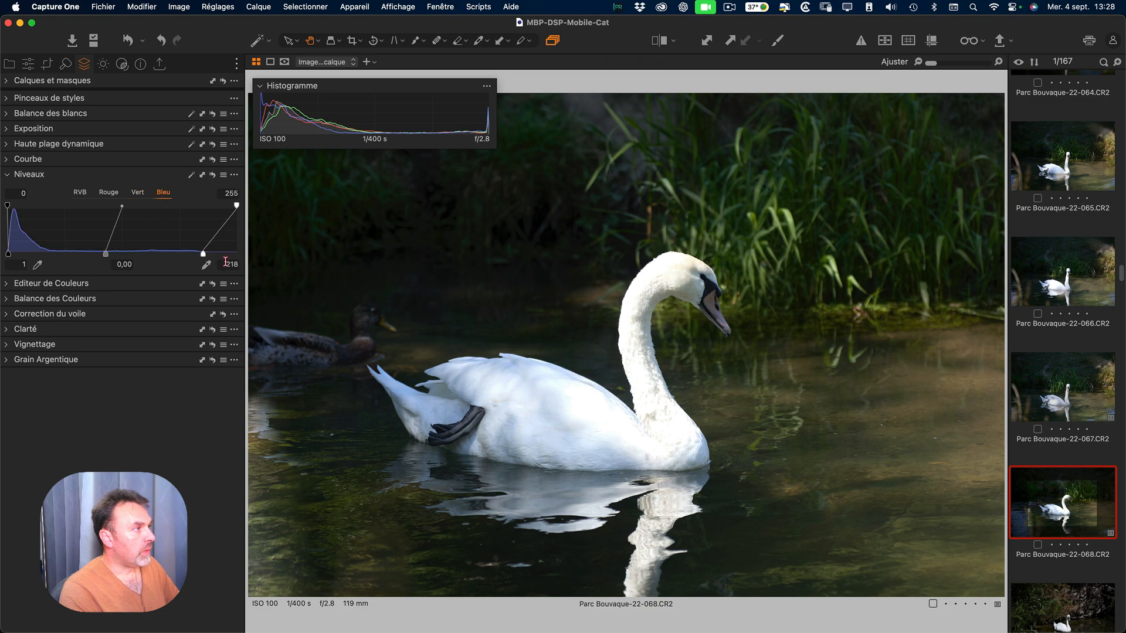
pyautogui.click(139, 195)
pyautogui.click(109, 193)
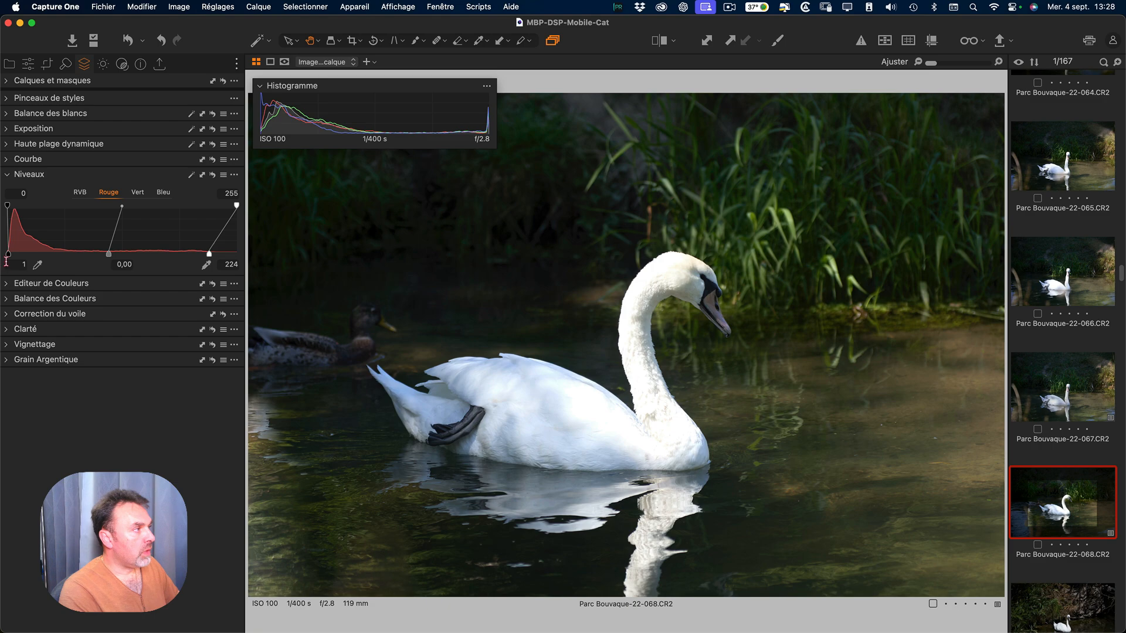
pyautogui.click(139, 195)
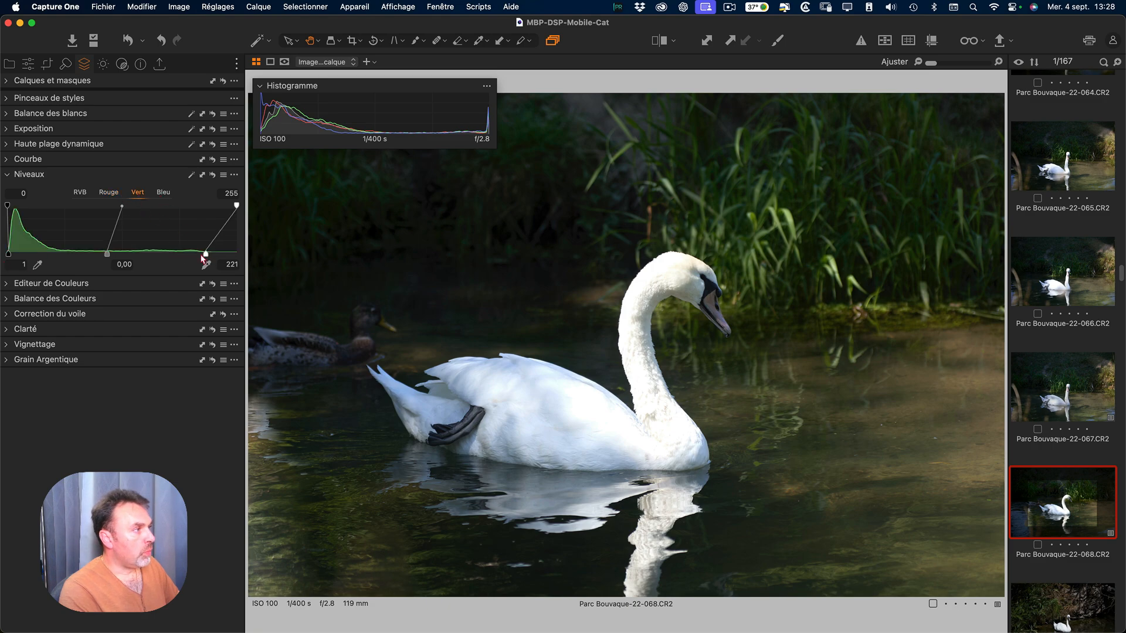
pyautogui.click(164, 196)
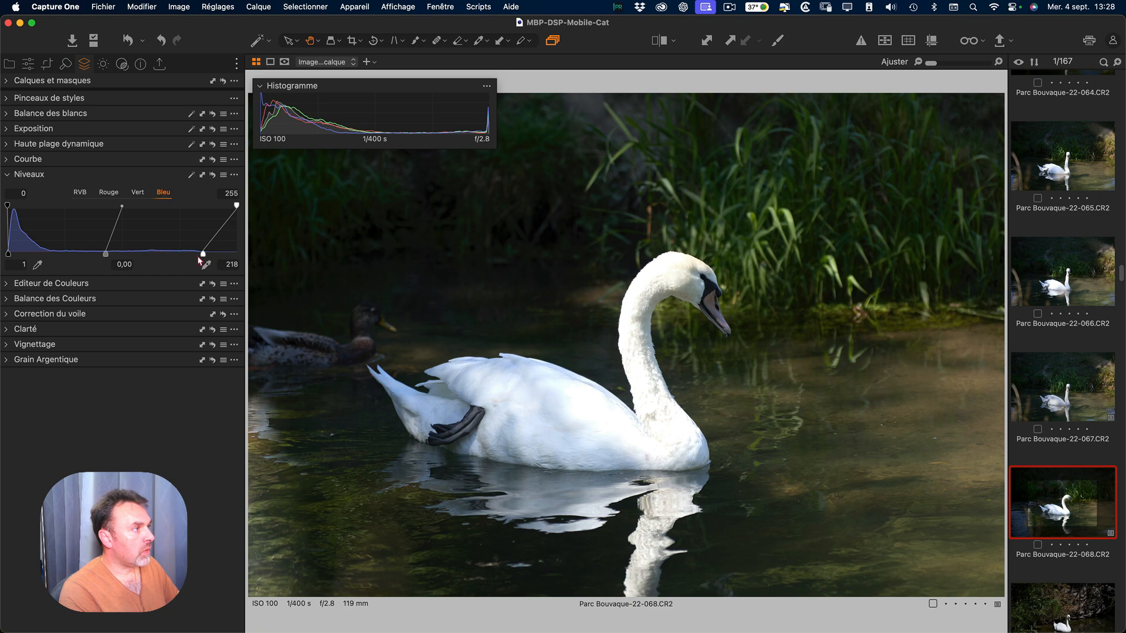
pyautogui.click(113, 195)
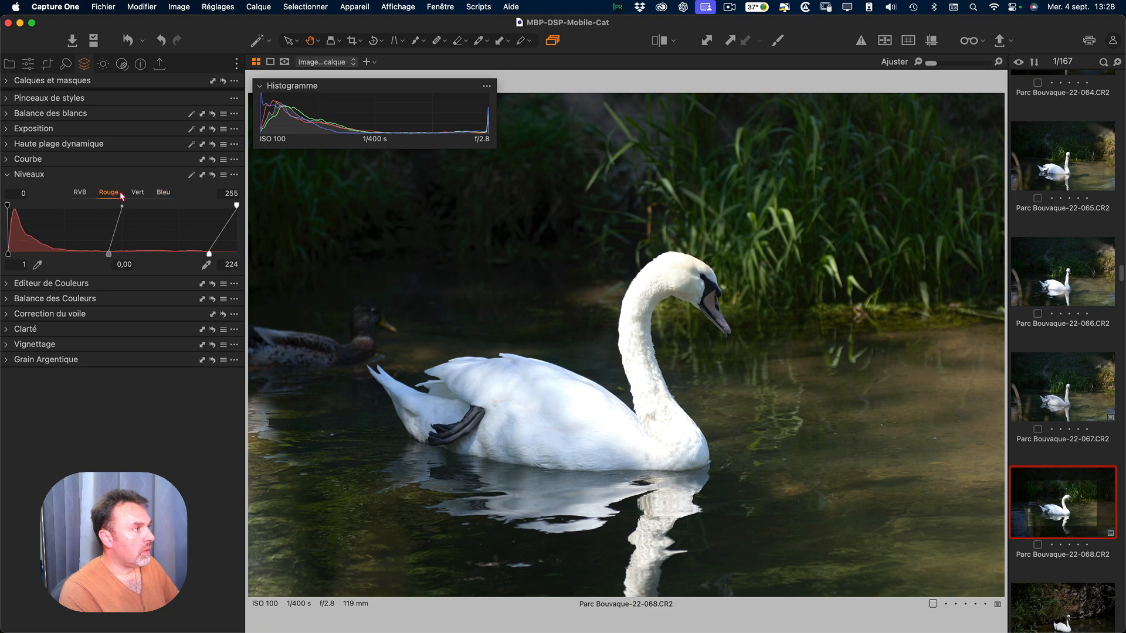
pyautogui.click(165, 196)
pyautogui.click(117, 196)
pyautogui.click(153, 197)
pyautogui.click(140, 196)
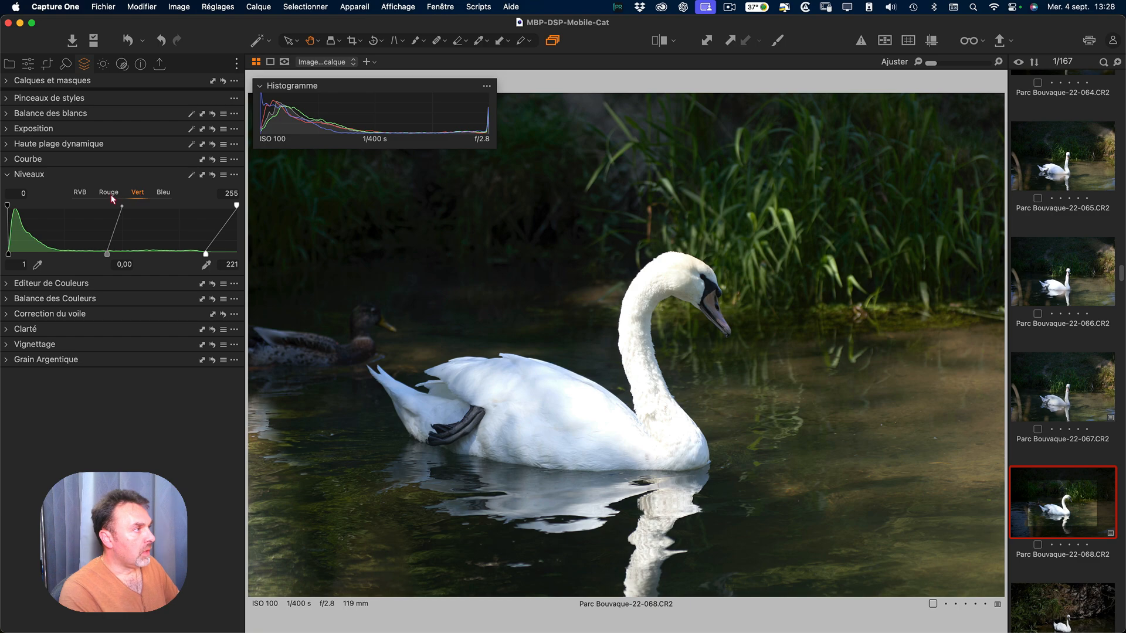
pyautogui.click(113, 198)
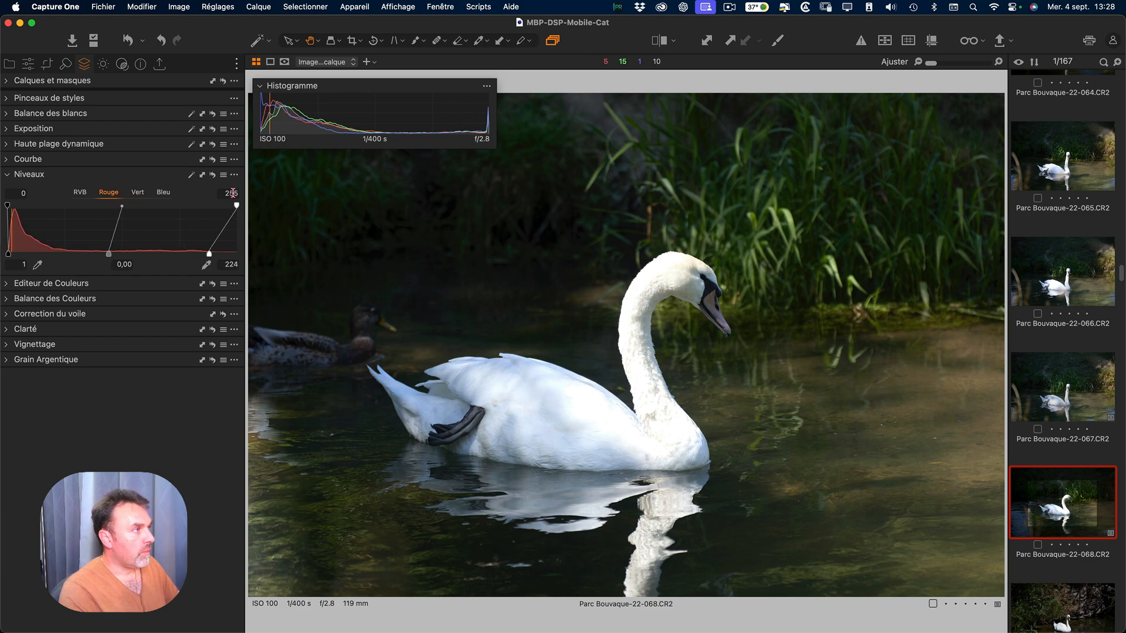
# Compare the whole swan photo with and without the automatic Niveaux adjustment by undoing and redoing it twice.
pyautogui.click(161, 41)
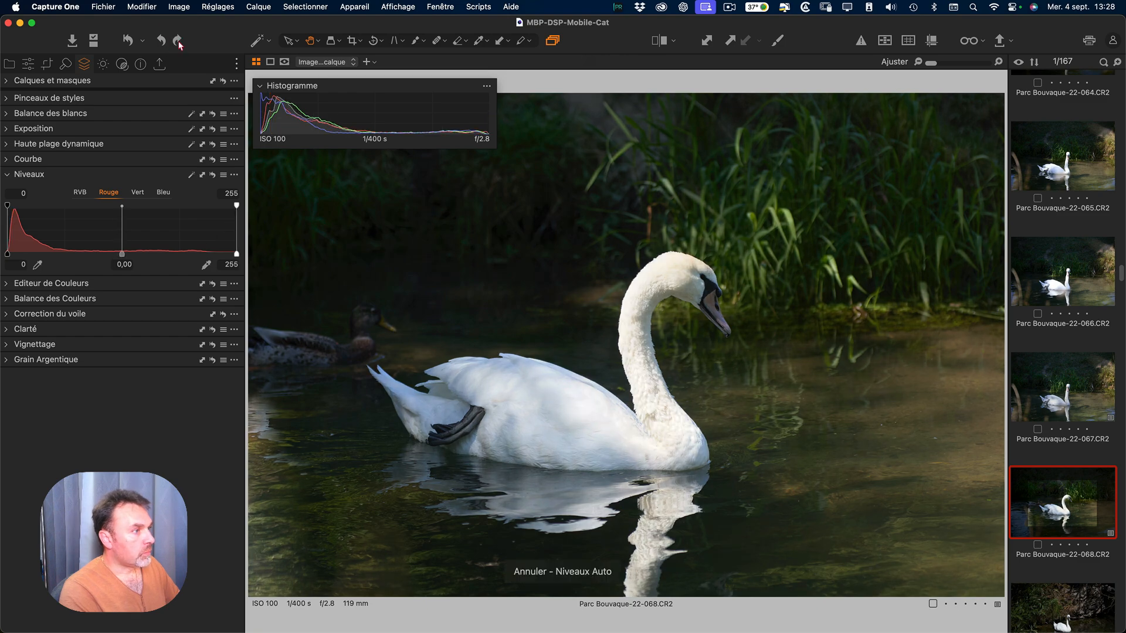
pyautogui.click(178, 41)
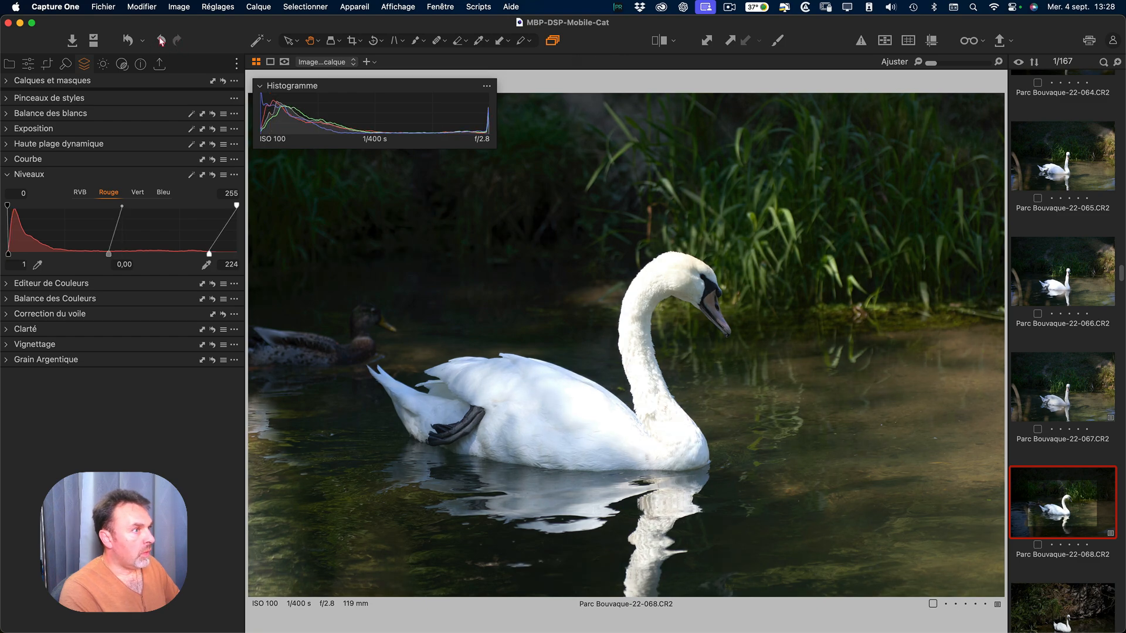
pyautogui.click(162, 40)
pyautogui.click(178, 41)
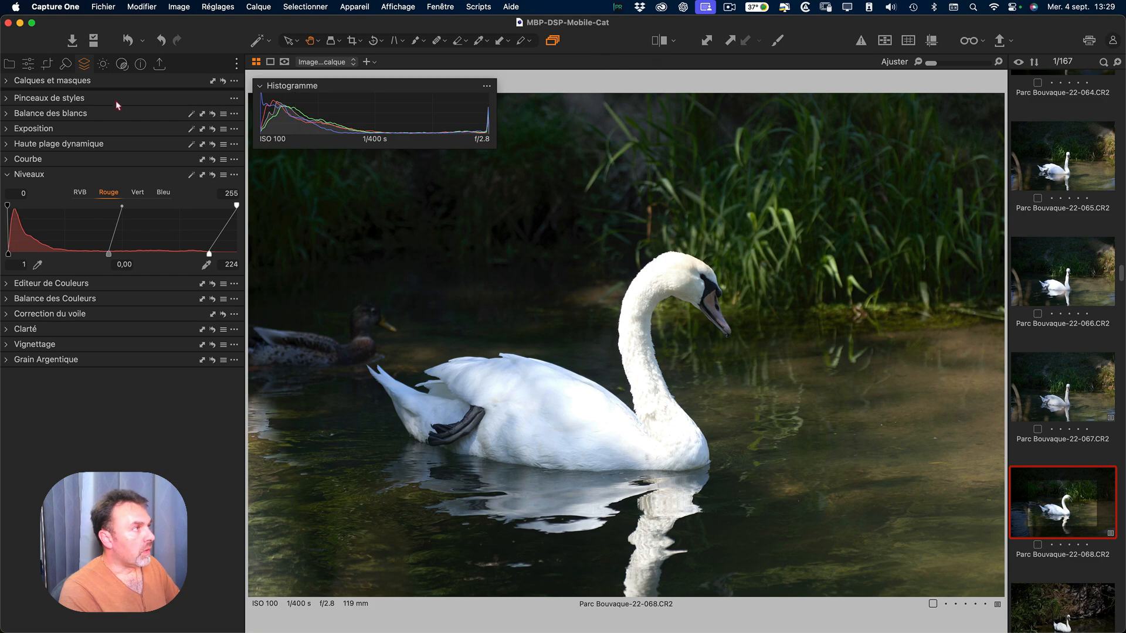
# Inspect the swan's head and plumage at 100% with and without the automatic Niveaux adjustment, and return to the full view.
pyautogui.doubleClick(759, 257)
pyautogui.moveTo(678, 355); pyautogui.dragTo(815, 230)
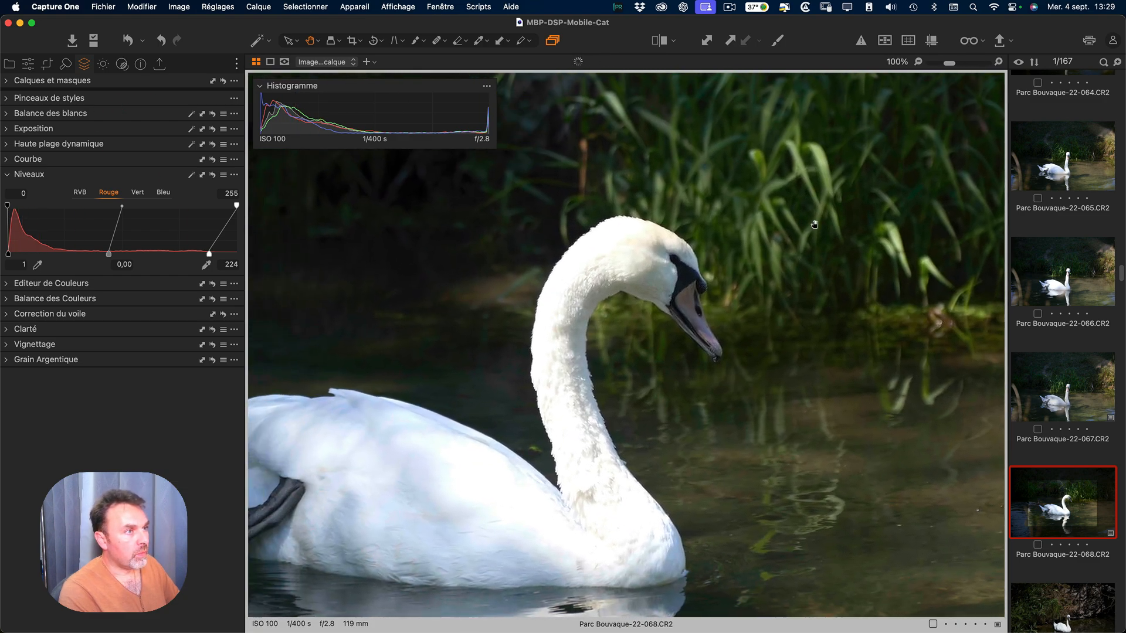
pyautogui.click(160, 40)
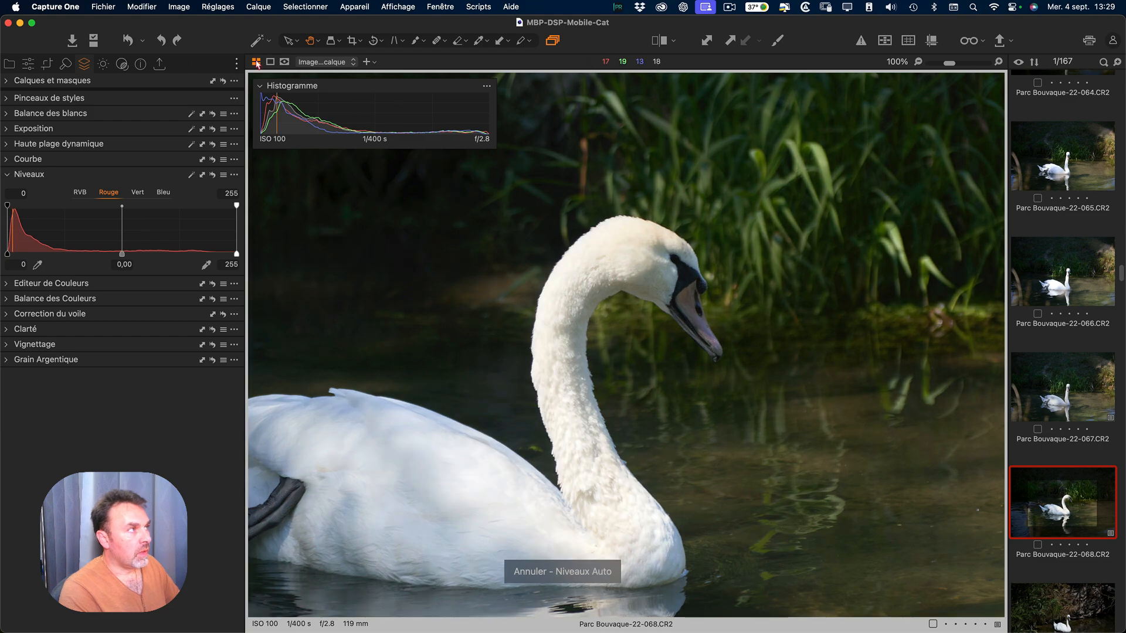
pyautogui.click(176, 40)
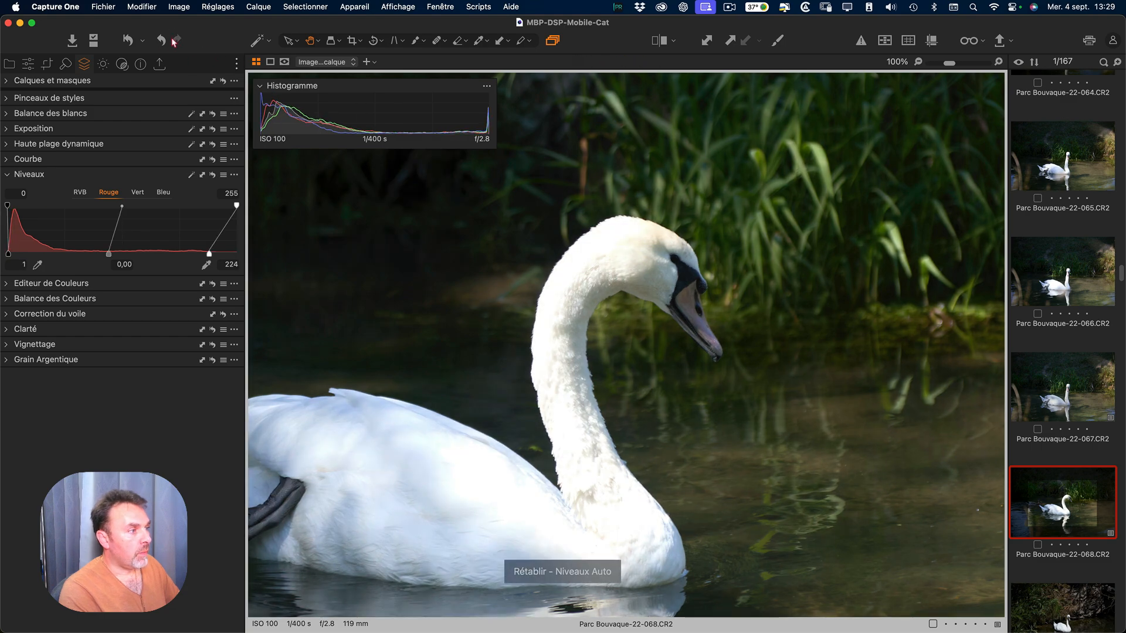
pyautogui.moveTo(487, 486); pyautogui.dragTo(624, 370)
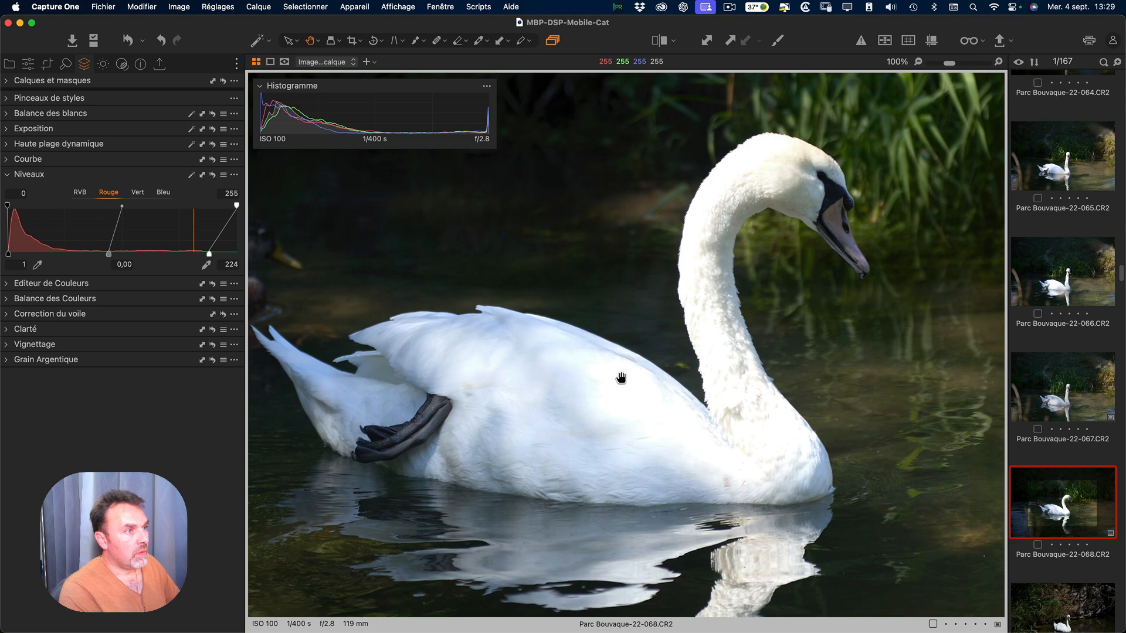
pyautogui.doubleClick(621, 377)
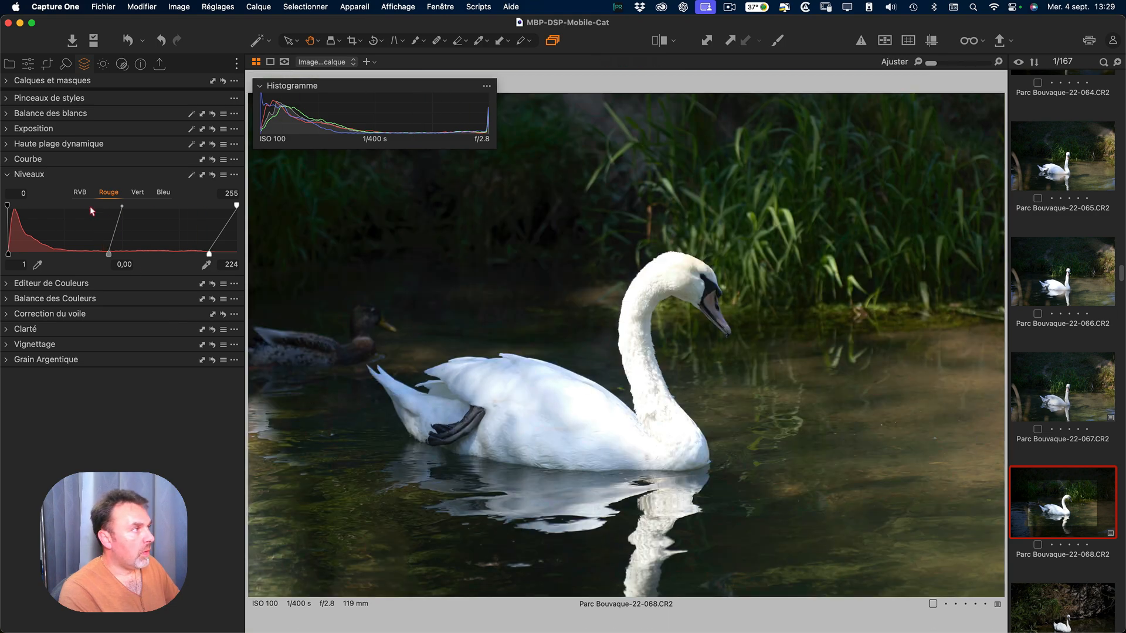
# Set Hautes lumières to -95 and Blanc to -70 in Haute plage dynamique, and check the plumage at 100%.
pyautogui.click(5, 144)
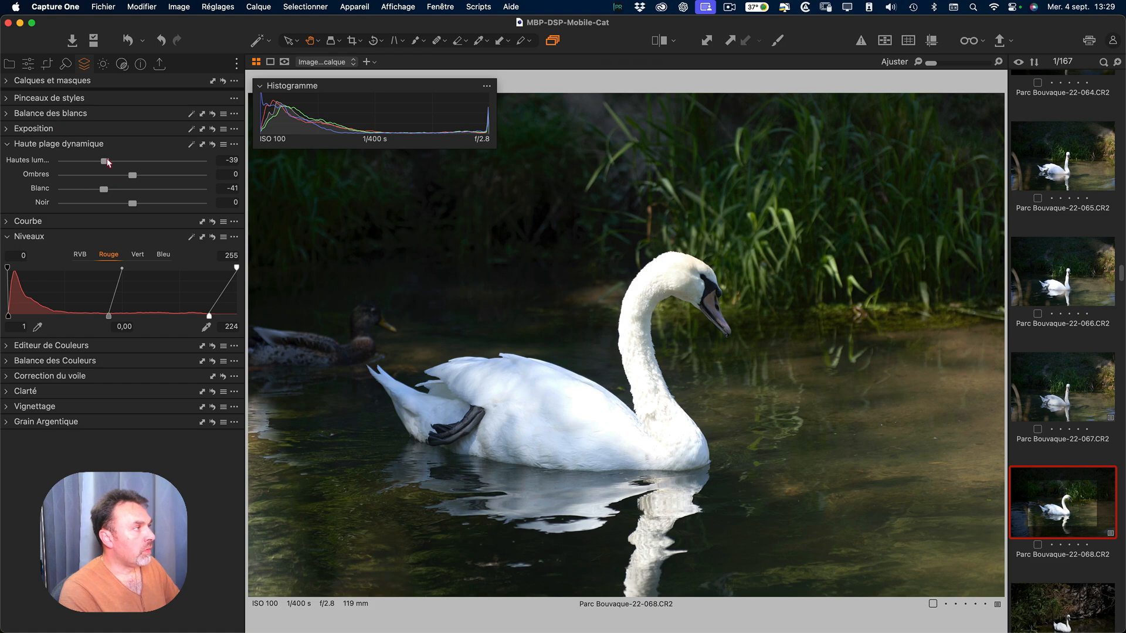
pyautogui.moveTo(95, 163); pyautogui.dragTo(87, 189)
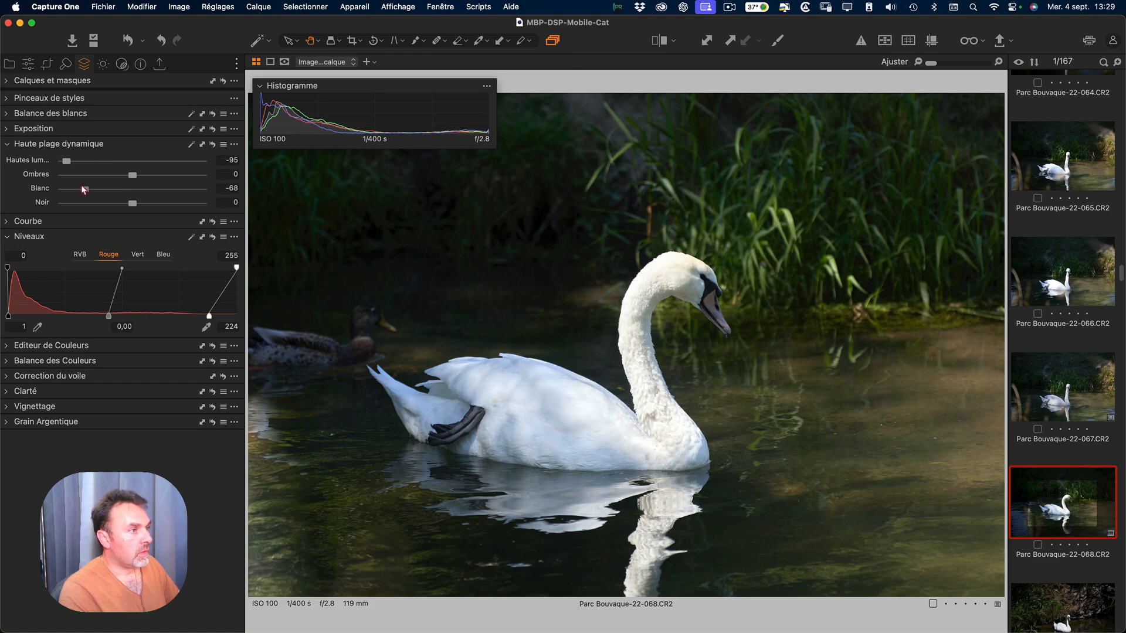
pyautogui.click(619, 431)
pyautogui.moveTo(563, 392); pyautogui.dragTo(606, 448)
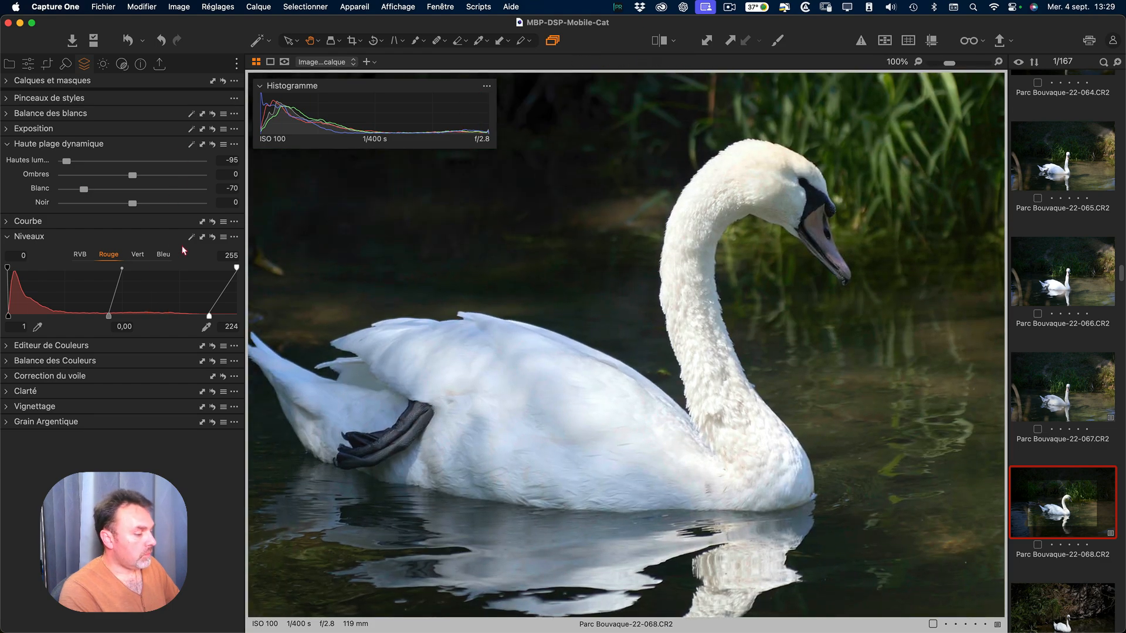
pyautogui.click(12, 145)
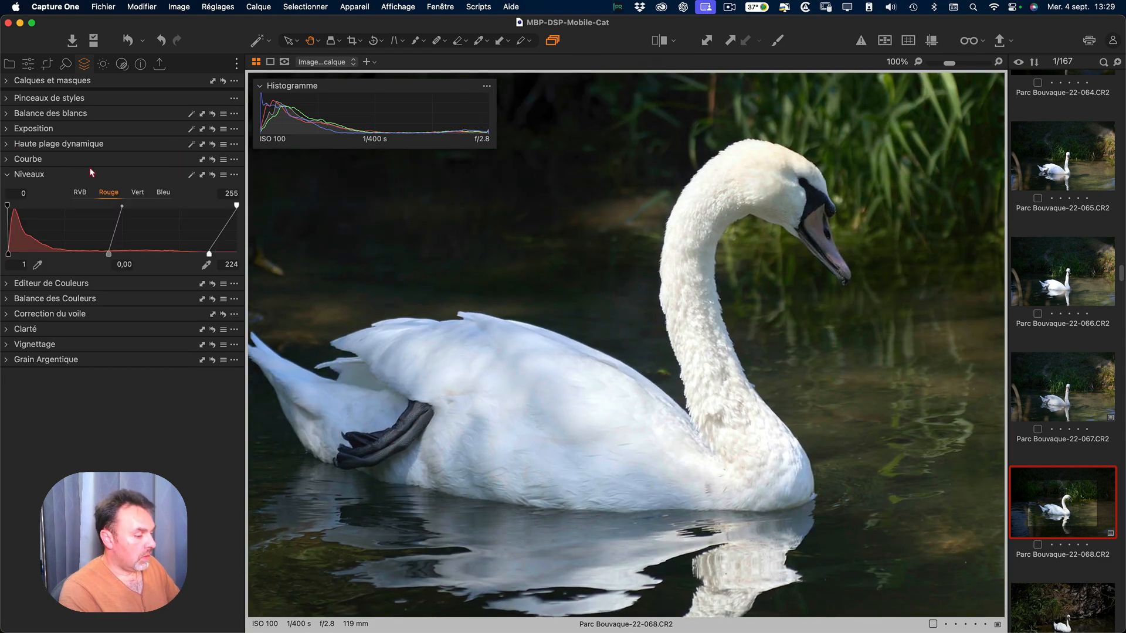
# Compare the swan's body and neck at 100% with the Niveaux adjustments temporarily reset and restored.
pyautogui.keyDown('alt'); pyautogui.click(213, 175); pyautogui.keyUp('alt')
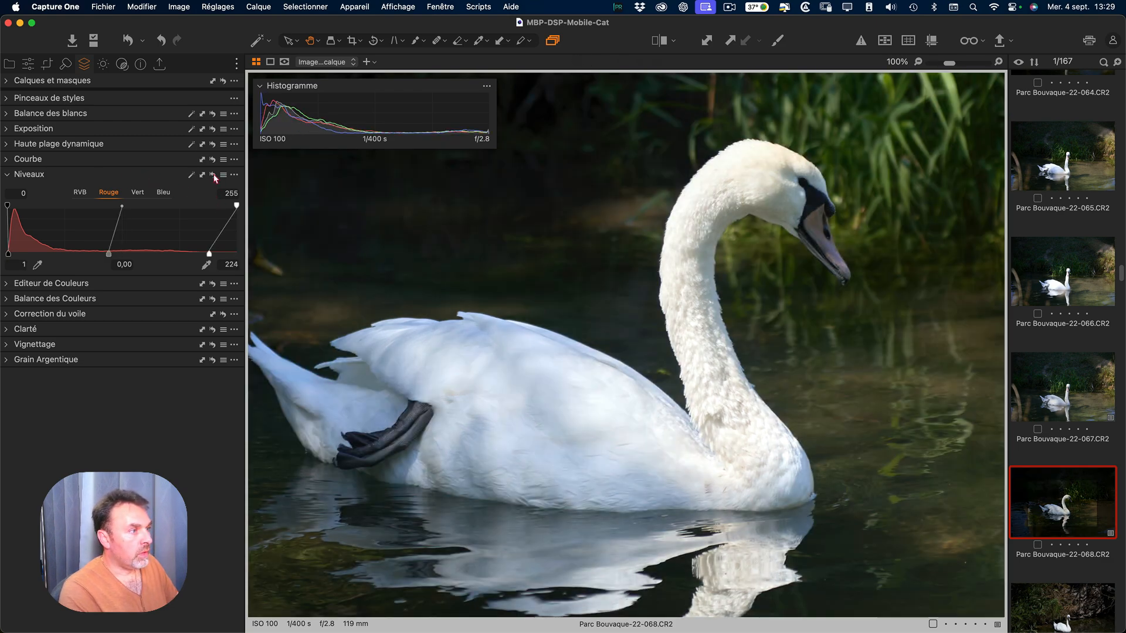
pyautogui.keyDown('alt'); pyautogui.click(214, 176); pyautogui.keyUp('alt')
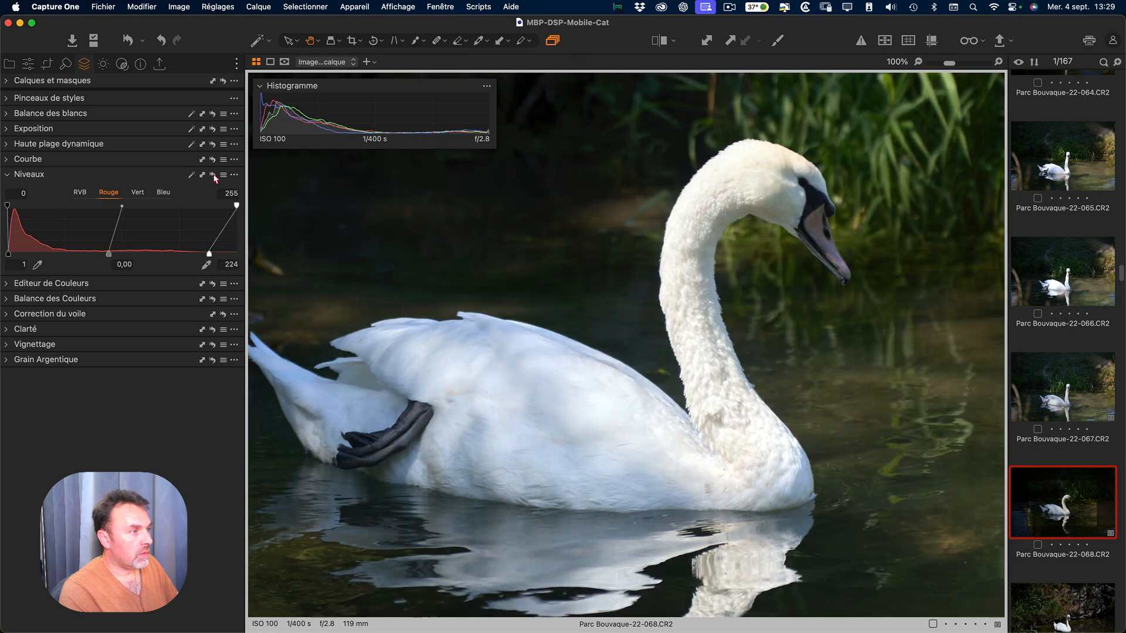
pyautogui.keyDown('alt'); pyautogui.click(213, 176); pyautogui.keyUp('alt')
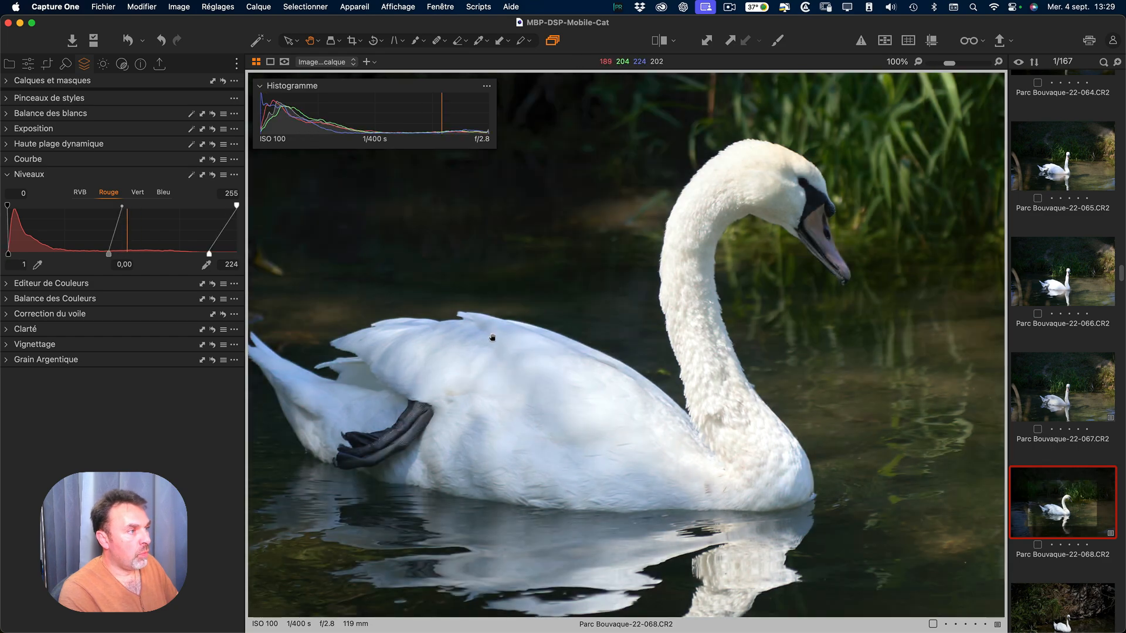
pyautogui.moveTo(466, 349); pyautogui.dragTo(532, 339)
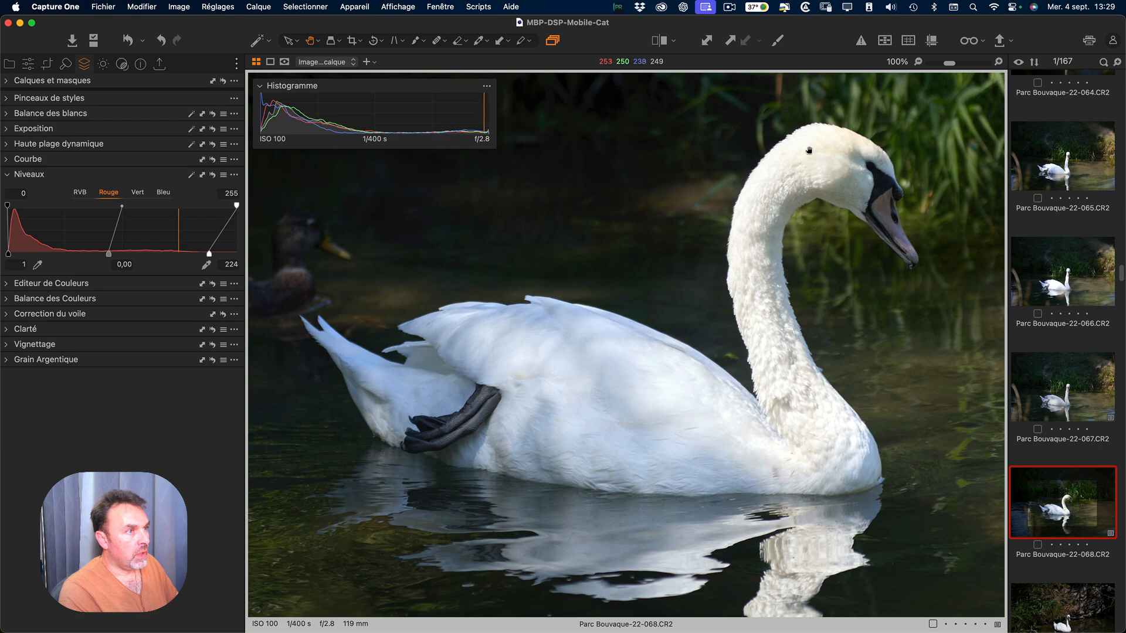
pyautogui.moveTo(765, 303); pyautogui.dragTo(765, 314)
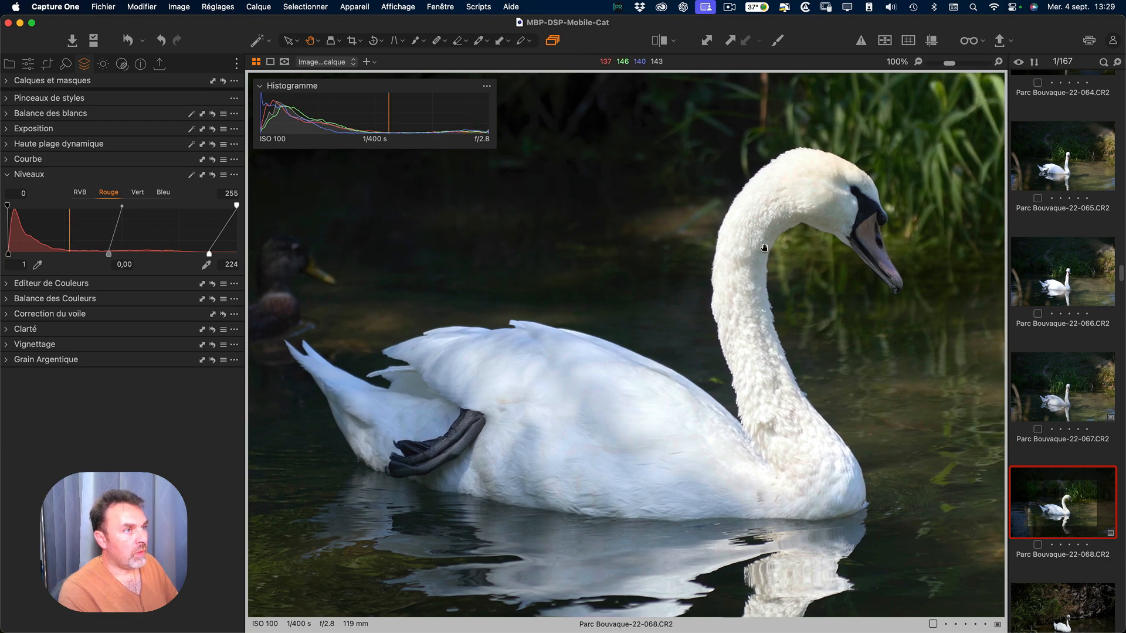
pyautogui.click(214, 177)
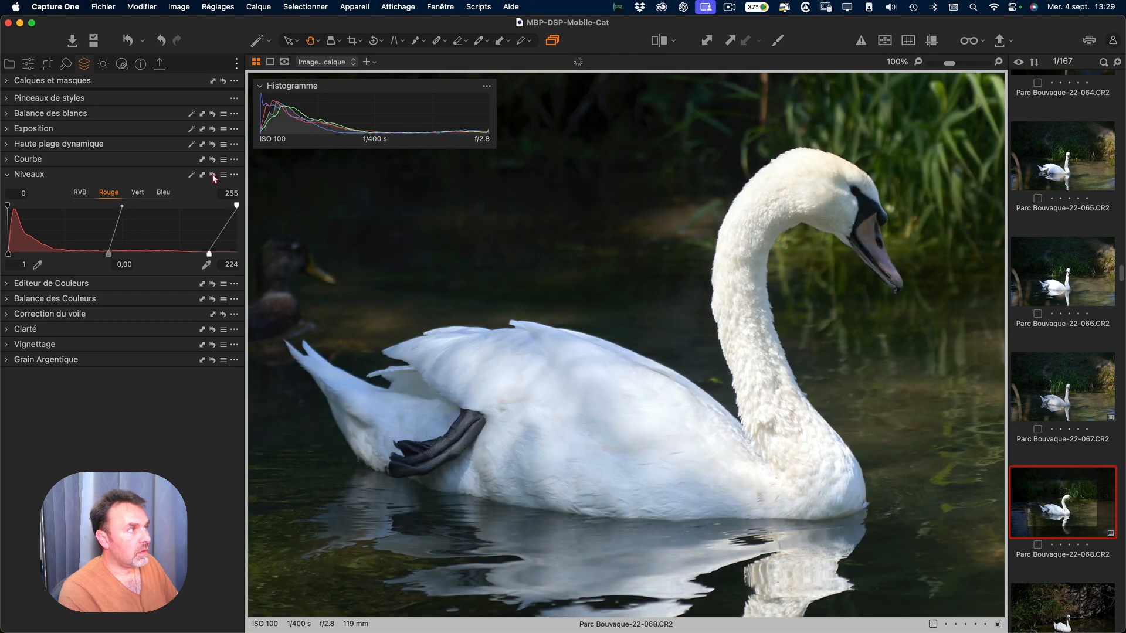
pyautogui.click(214, 178)
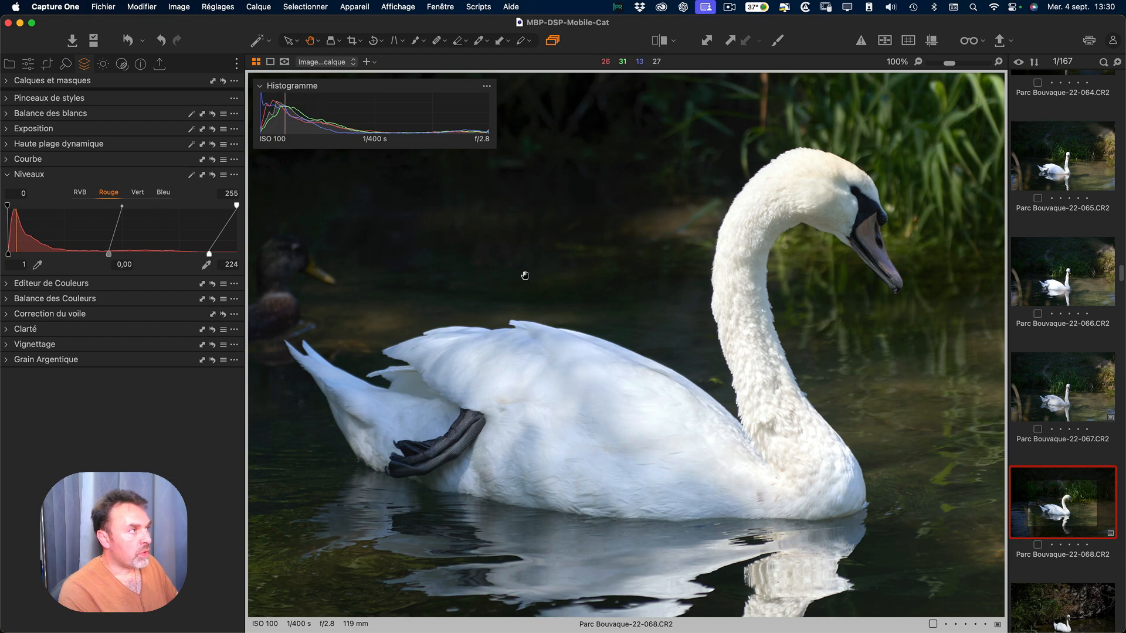
# Review the Niveaux settings of the RVB, Rouge, Vert and Bleu channels with the whole photo in view.
pyautogui.click(81, 194)
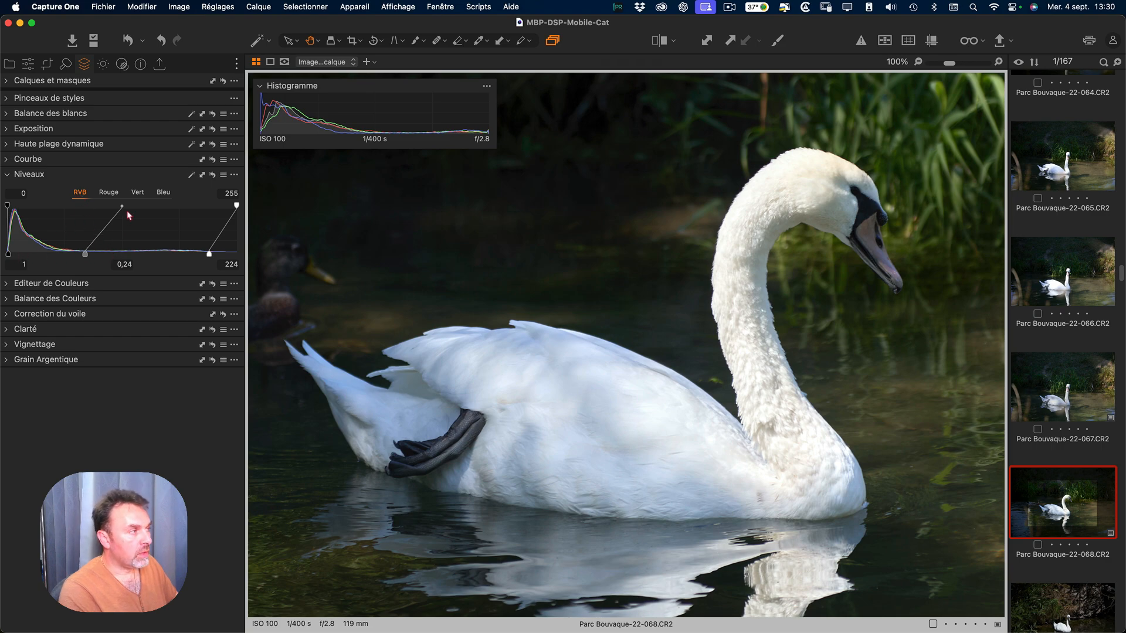
pyautogui.click(110, 194)
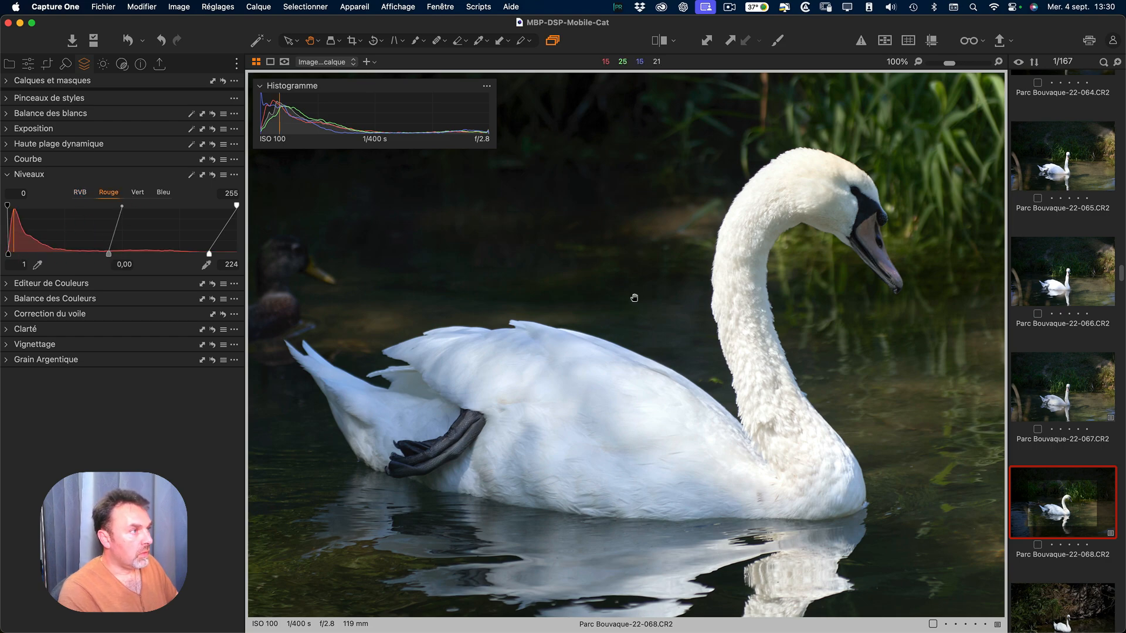
pyautogui.press('super+0')
pyautogui.click(138, 194)
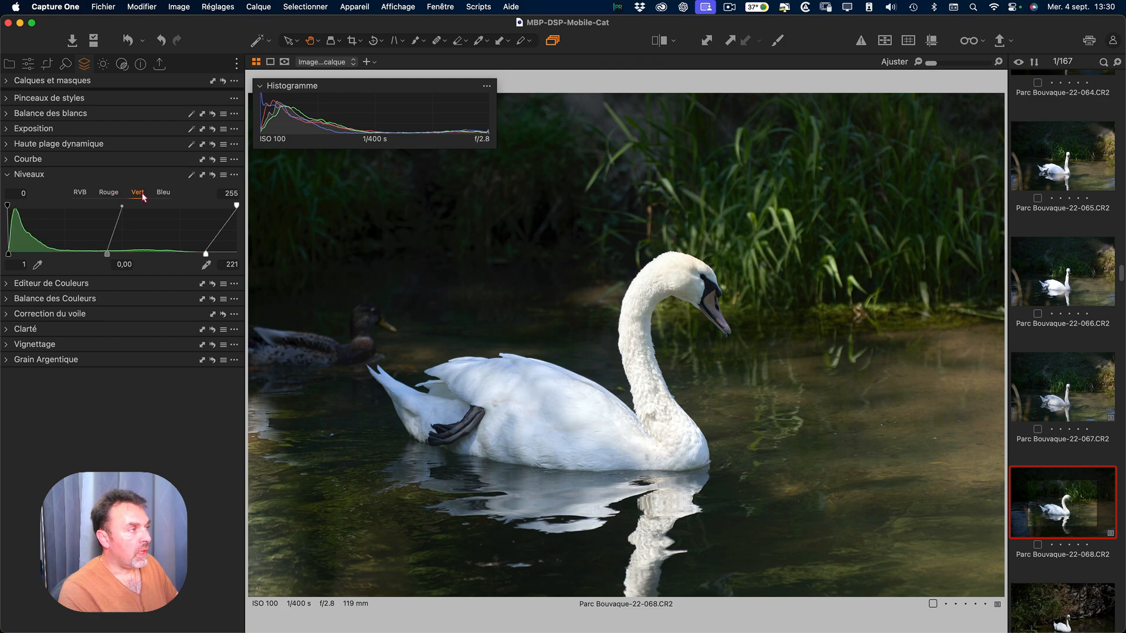
pyautogui.click(163, 194)
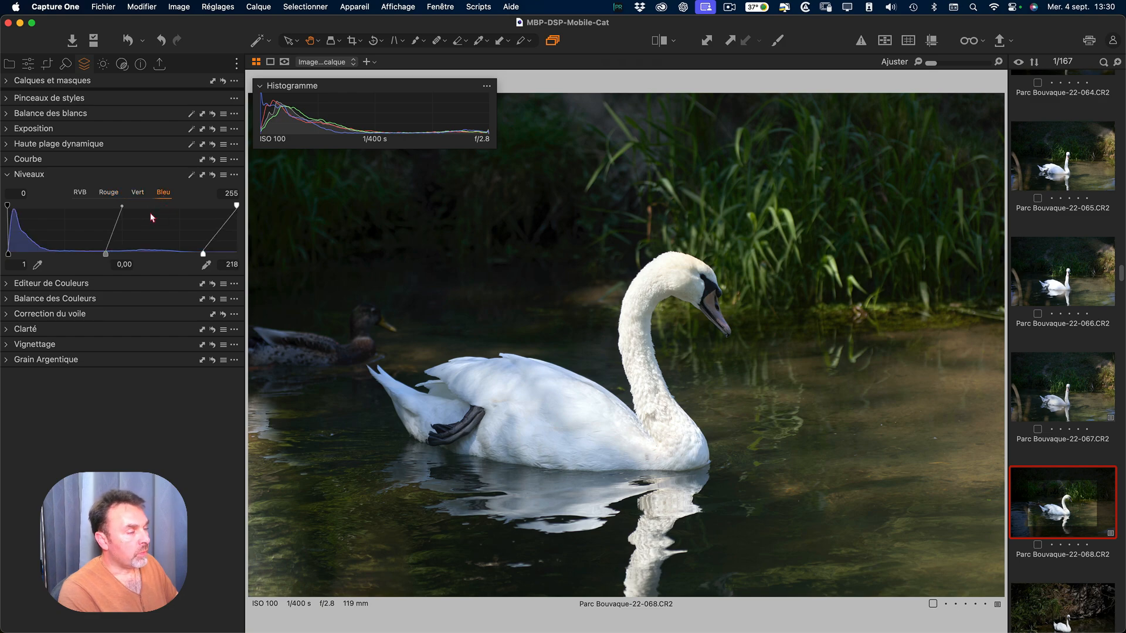
# Lower the Bleu channel's white input point to 202 in Niveaux while viewing the swan at 100%.
pyautogui.click(541, 396)
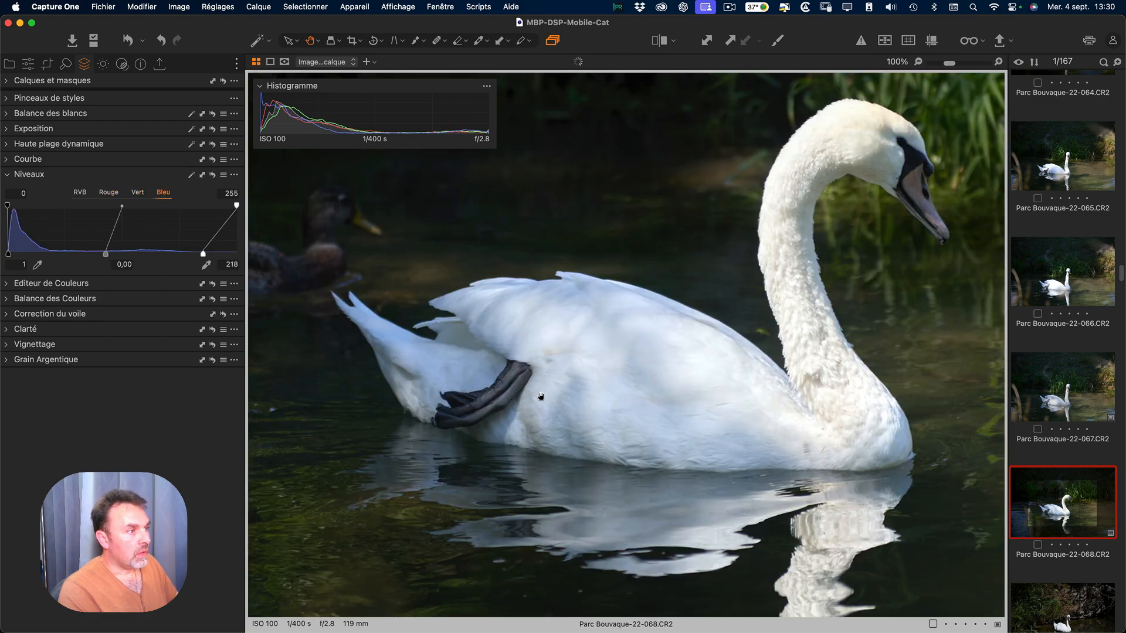
pyautogui.moveTo(629, 345); pyautogui.dragTo(571, 346)
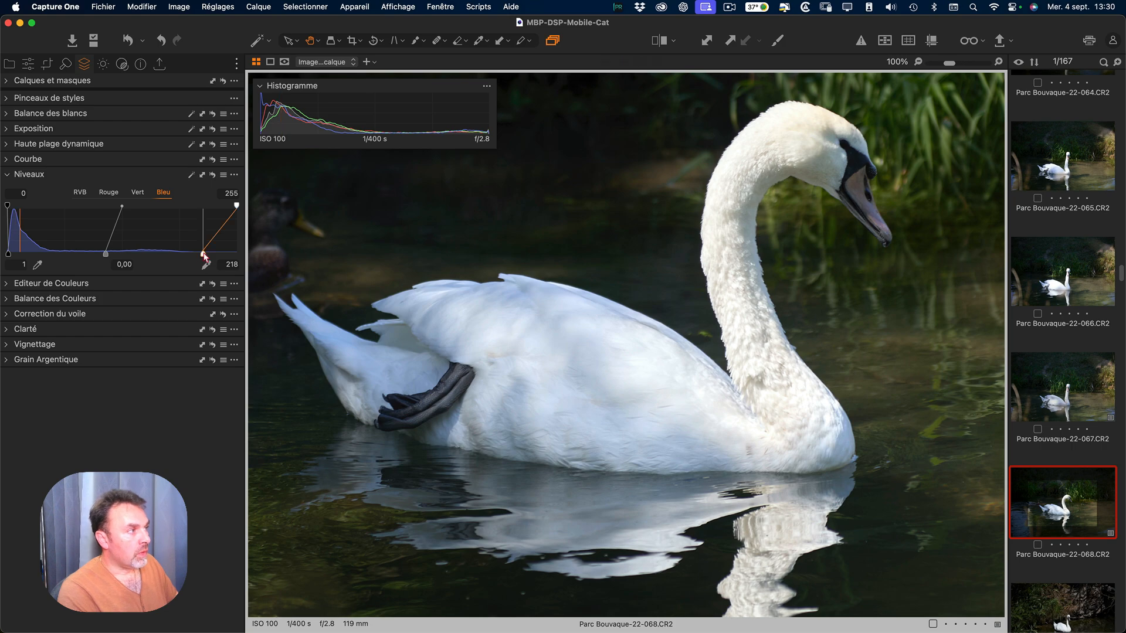
pyautogui.moveTo(204, 256); pyautogui.dragTo(189, 255)
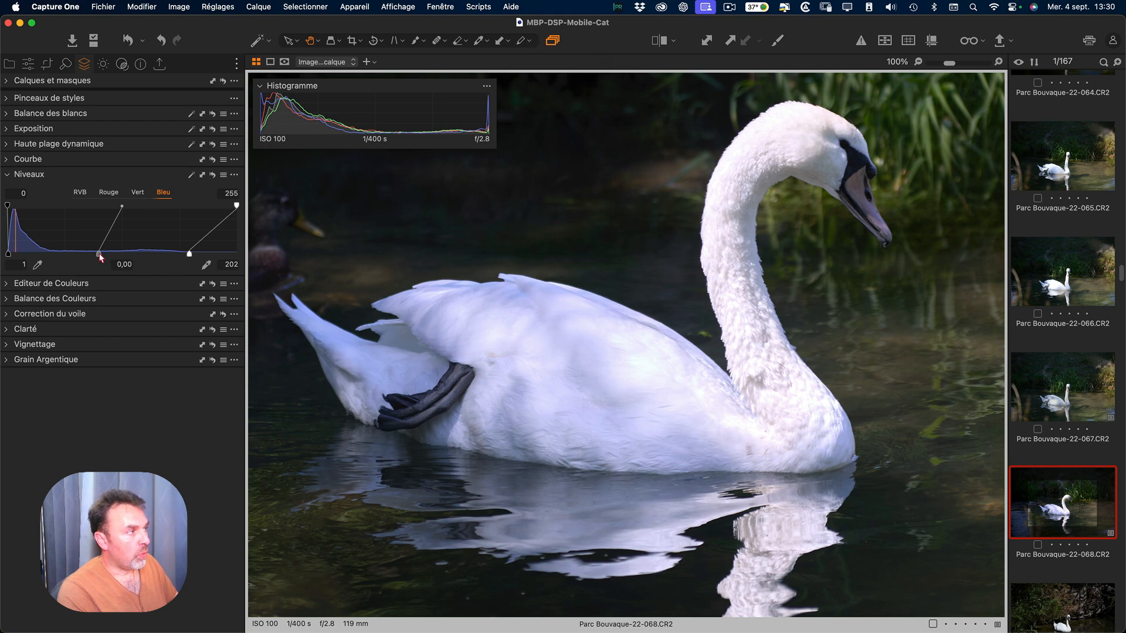
# Set the Bleu channel's midtone to -0,07 in Niveaux and compare the swan with and without the change.
pyautogui.moveTo(100, 253); pyautogui.dragTo(105, 253)
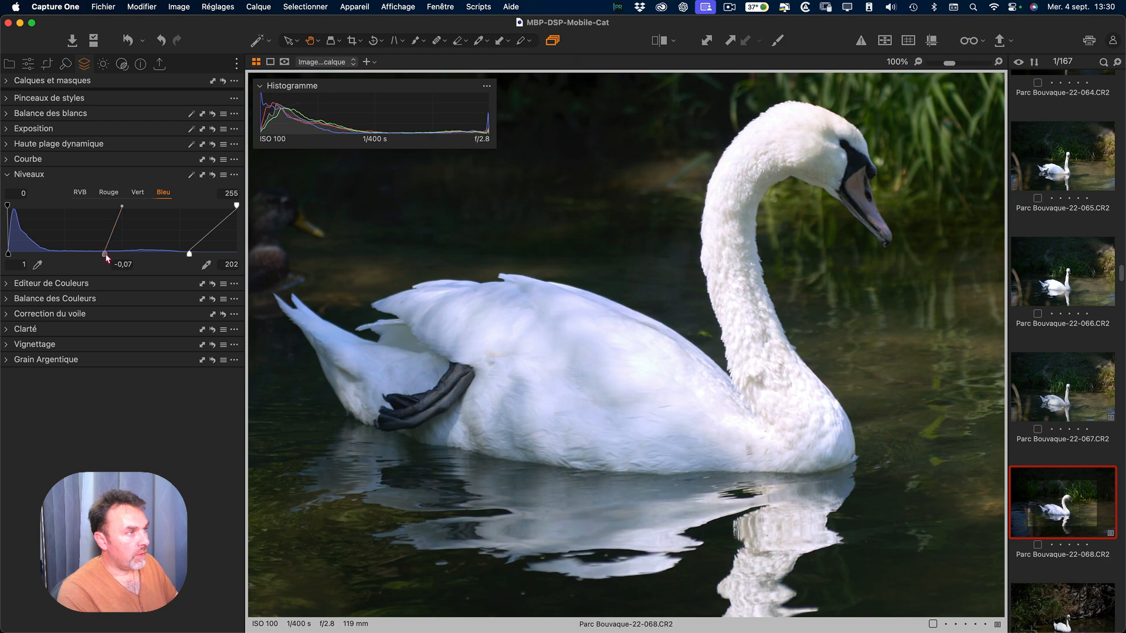
pyautogui.click(162, 41)
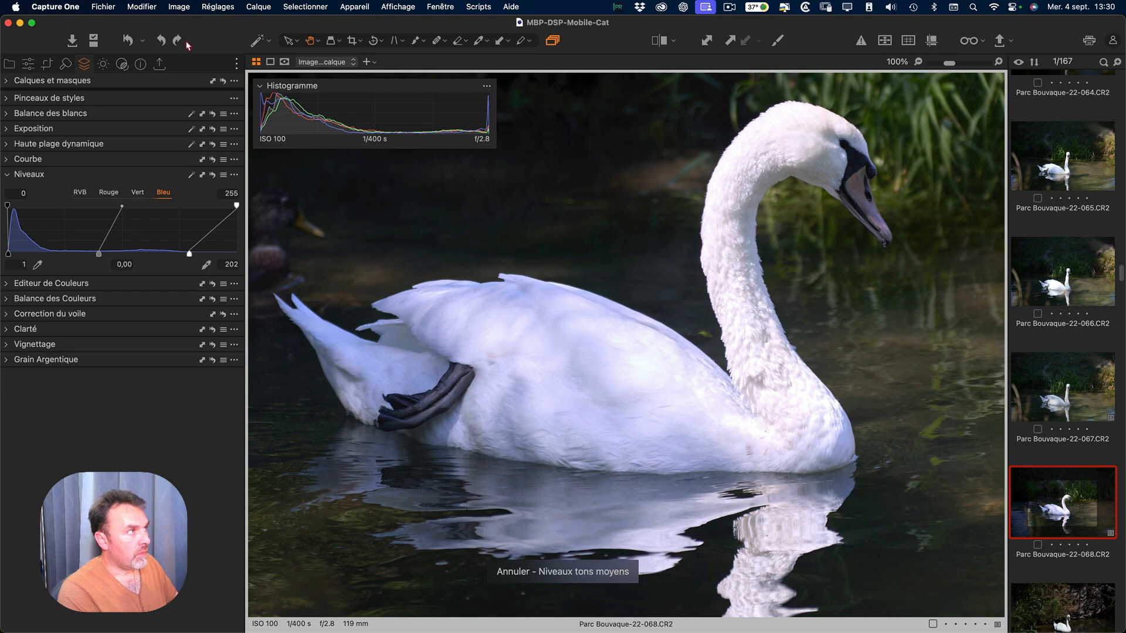
pyautogui.click(178, 41)
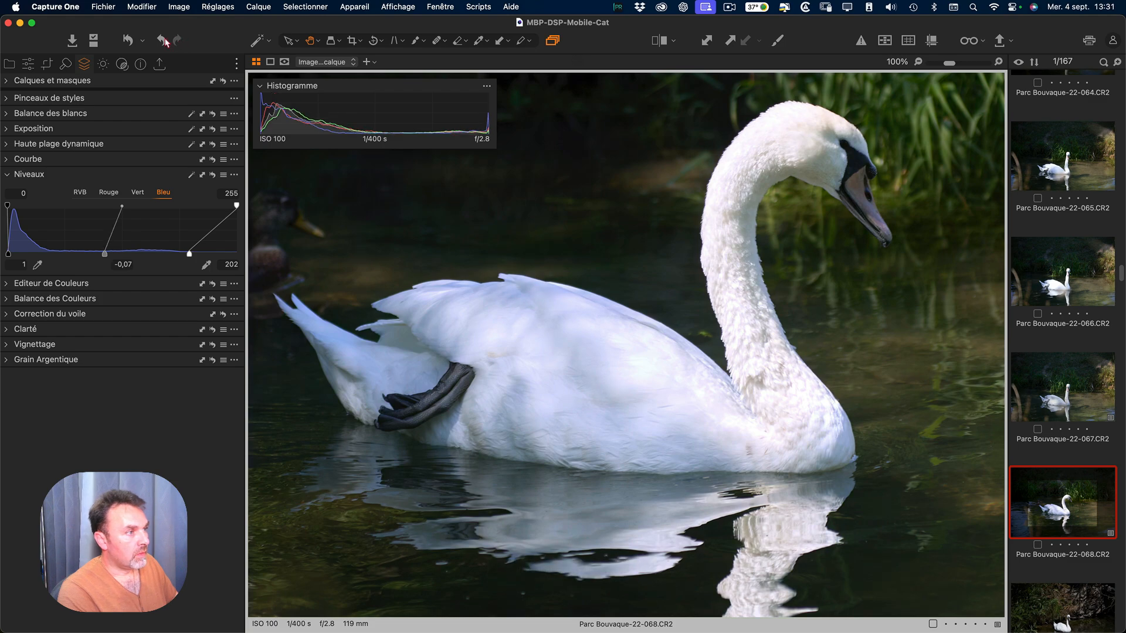
pyautogui.moveTo(754, 341); pyautogui.dragTo(764, 388)
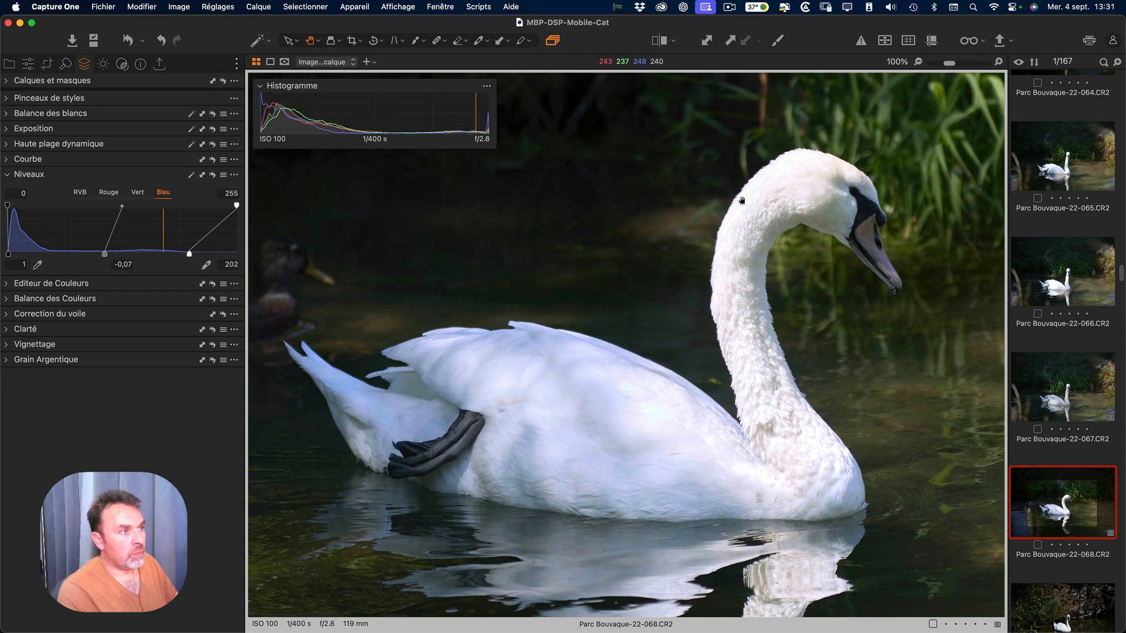
# Set the Niveaux midtone to -0,01 for the Vert channel and to 0,02 for Rouge, after testing Rouge at -0,42.
pyautogui.click(138, 193)
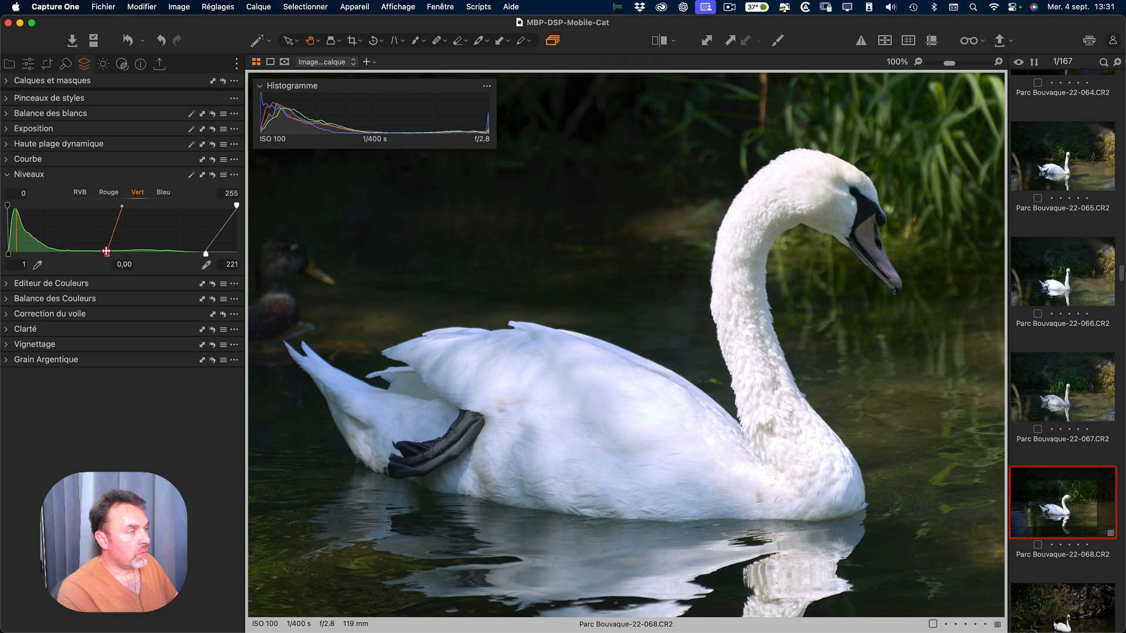
pyautogui.moveTo(106, 251)
pyautogui.mouseDown()
pyautogui.moveTo(125, 255)
pyautogui.moveTo(107, 254)
pyautogui.mouseUp()
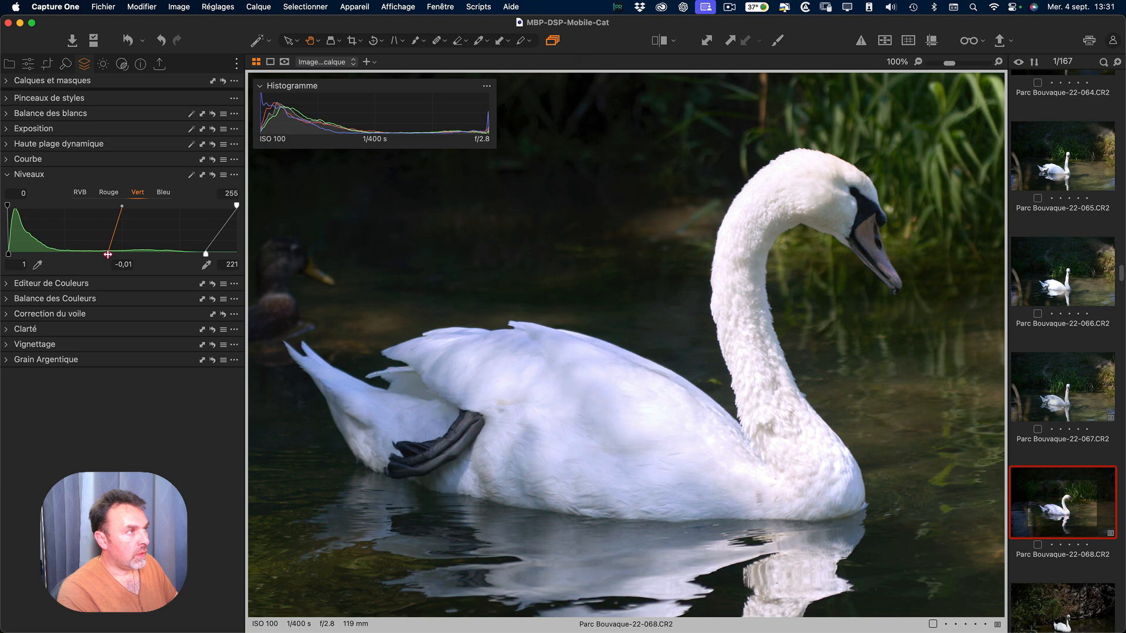
pyautogui.click(110, 192)
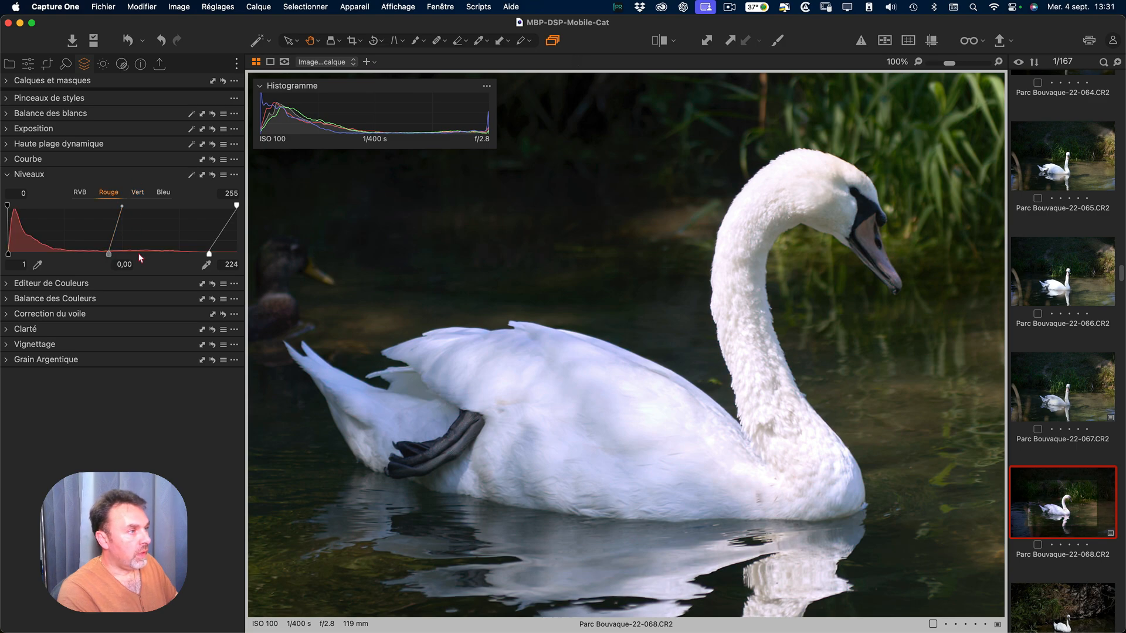
pyautogui.click(659, 382)
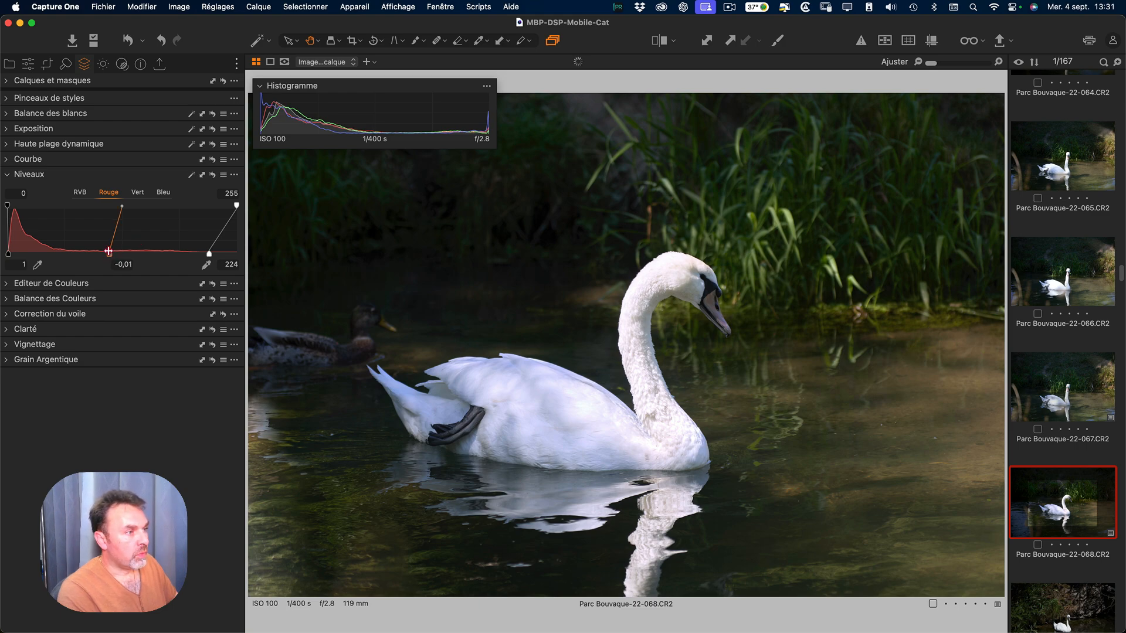
pyautogui.moveTo(110, 250); pyautogui.dragTo(150, 253)
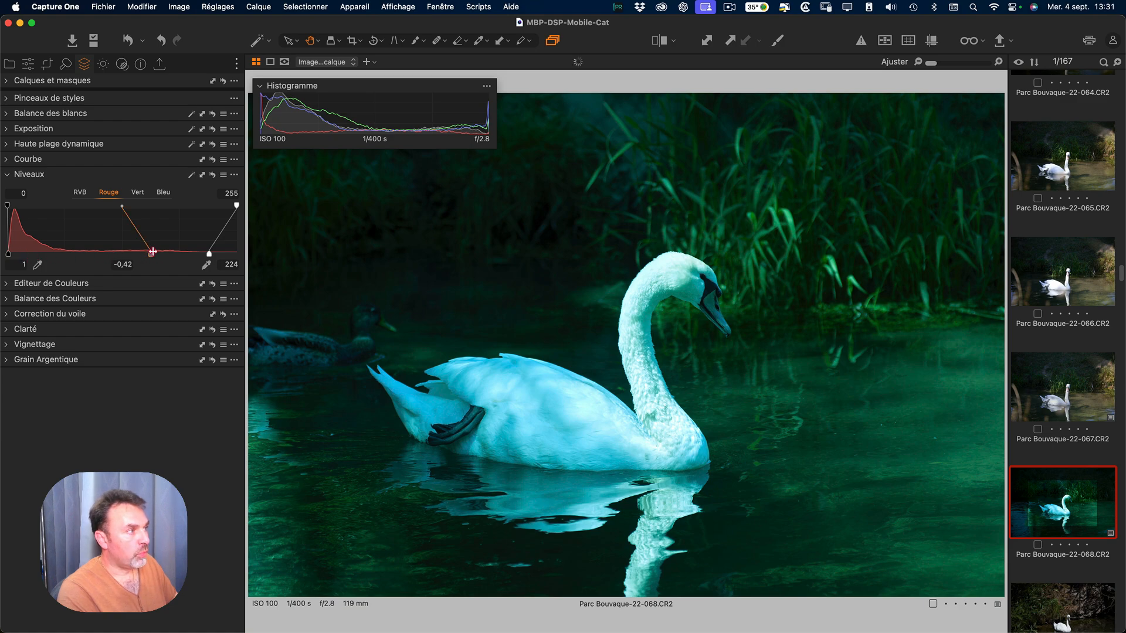
pyautogui.moveTo(152, 253); pyautogui.dragTo(107, 254)
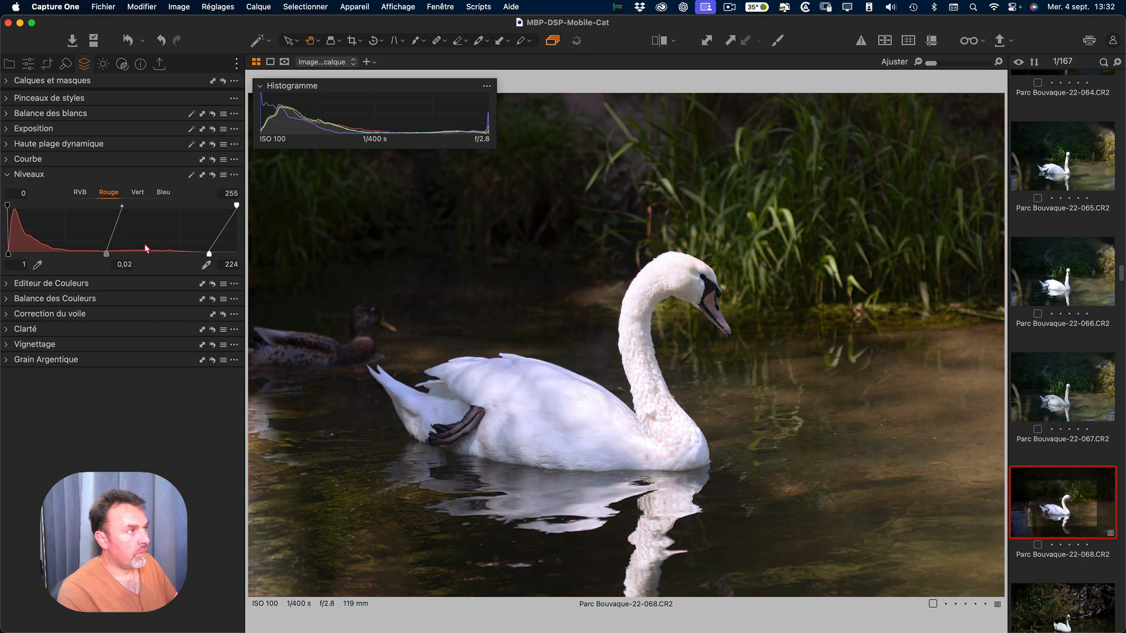
# Apply the automatic Niveaux adjustment and check the Vert and Bleu channels with the swan's plumage at 100%.
pyautogui.click(191, 176)
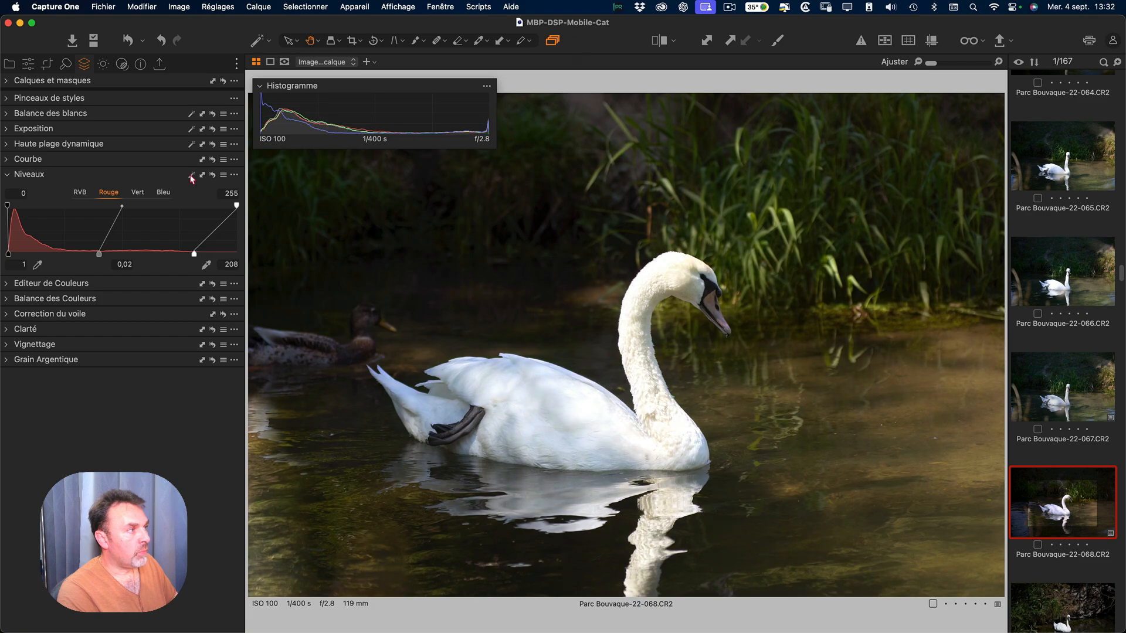
pyautogui.click(145, 195)
pyautogui.click(164, 194)
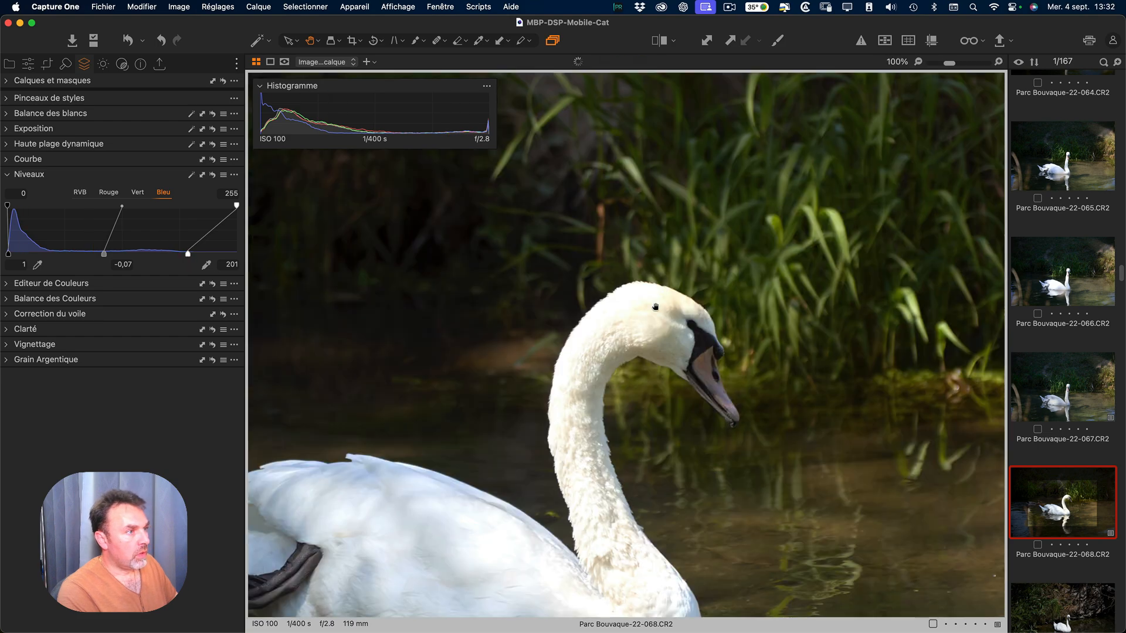
pyautogui.click(643, 287)
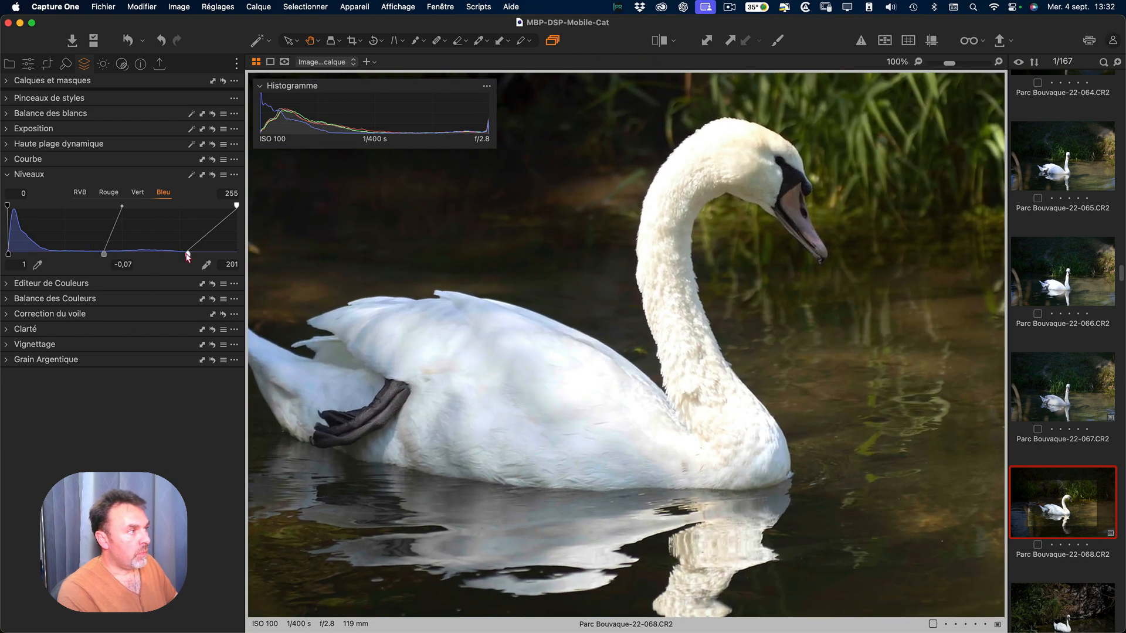
# Set the Bleu channel's white input point to 198 and its midtone to -0,11, and check the whole photo.
pyautogui.moveTo(187, 254); pyautogui.dragTo(183, 254)
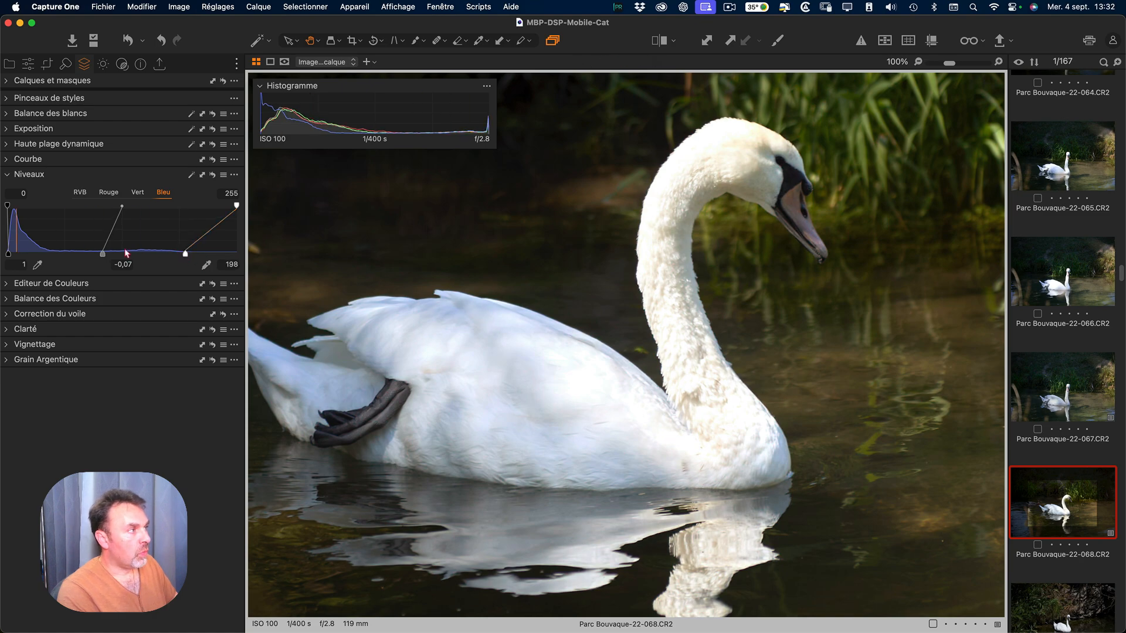
pyautogui.moveTo(103, 253); pyautogui.dragTo(106, 252)
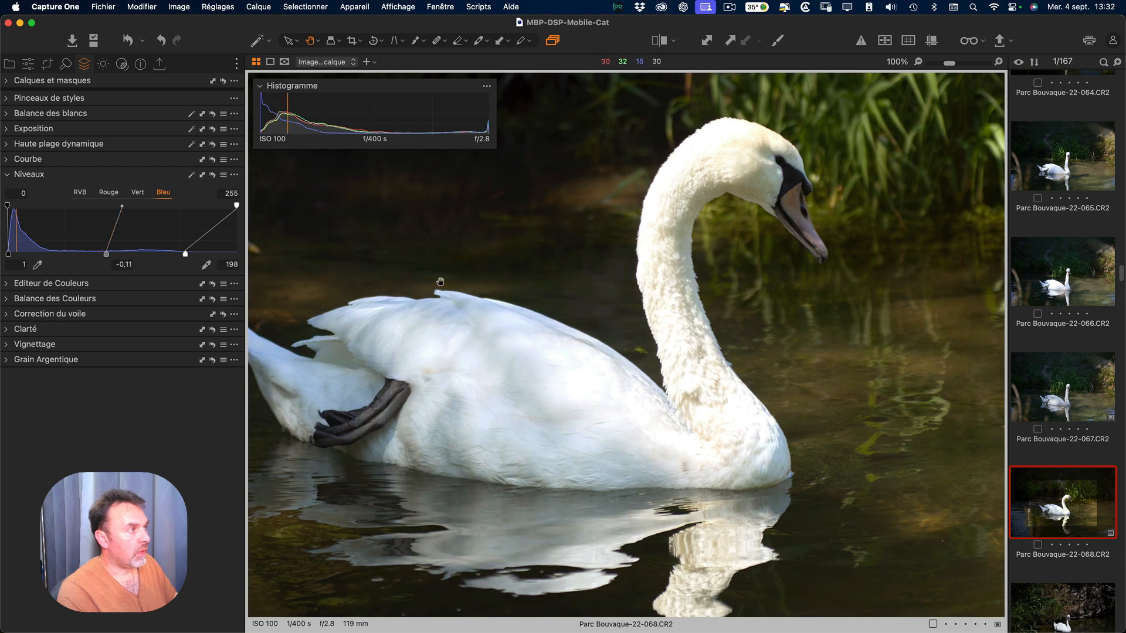
pyautogui.click(517, 324)
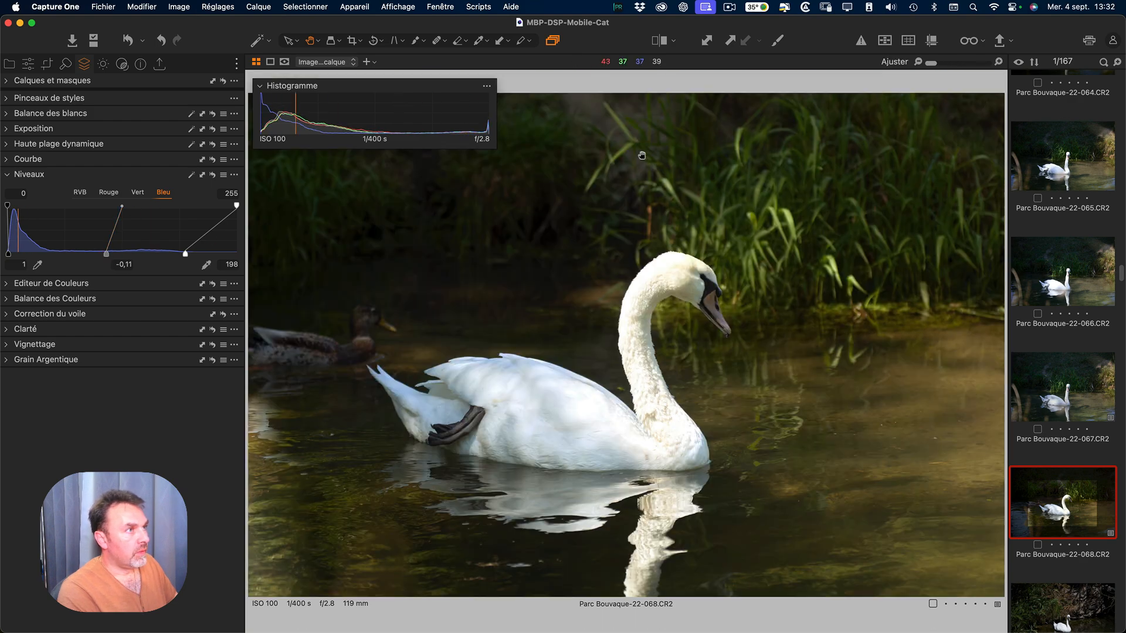
# Compare the swan before and after the corrections at 100% by moving the split divider across its body.
pyautogui.click(673, 41)
pyautogui.click(680, 147)
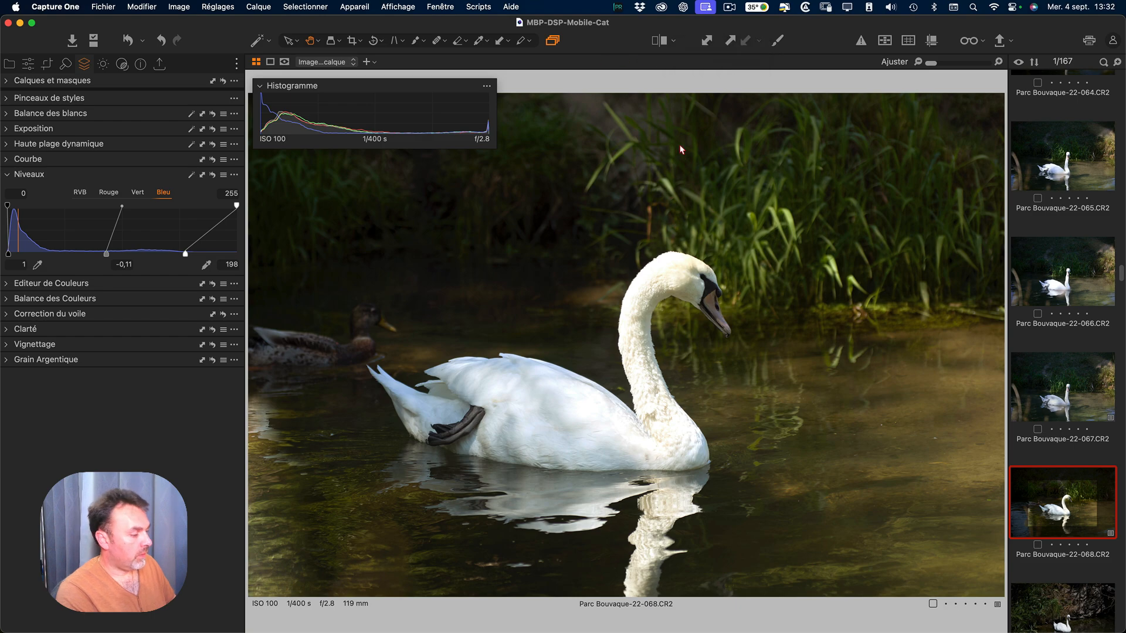
pyautogui.press('y')
pyautogui.doubleClick(698, 313)
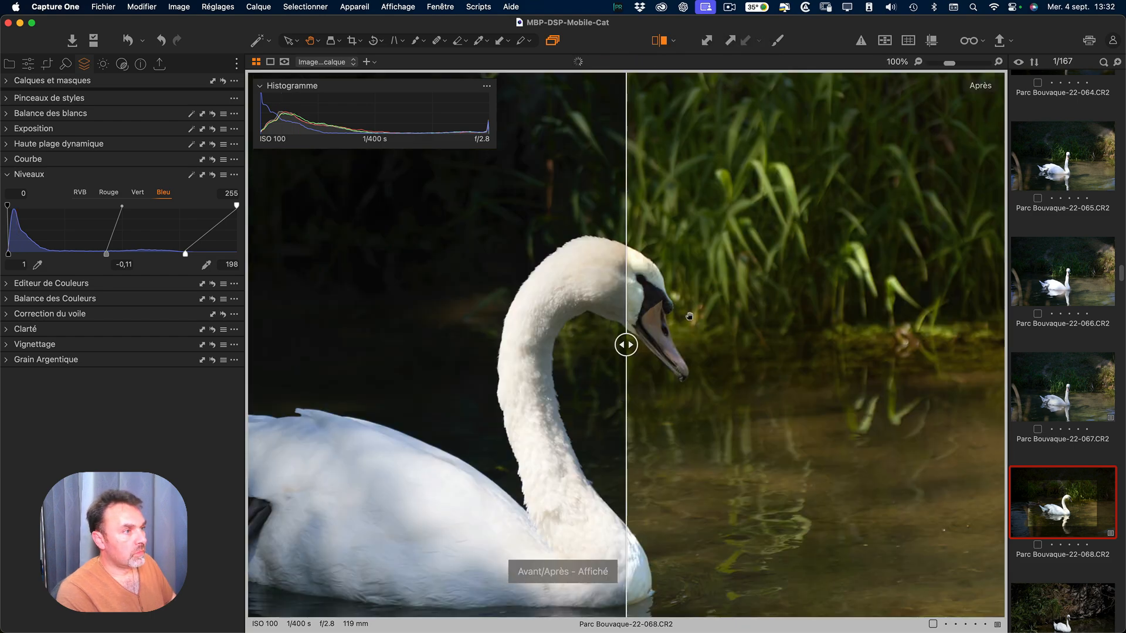
pyautogui.moveTo(542, 340); pyautogui.dragTo(691, 260)
pyautogui.moveTo(616, 323); pyautogui.dragTo(290, 320)
pyautogui.moveTo(291, 278); pyautogui.dragTo(631, 271)
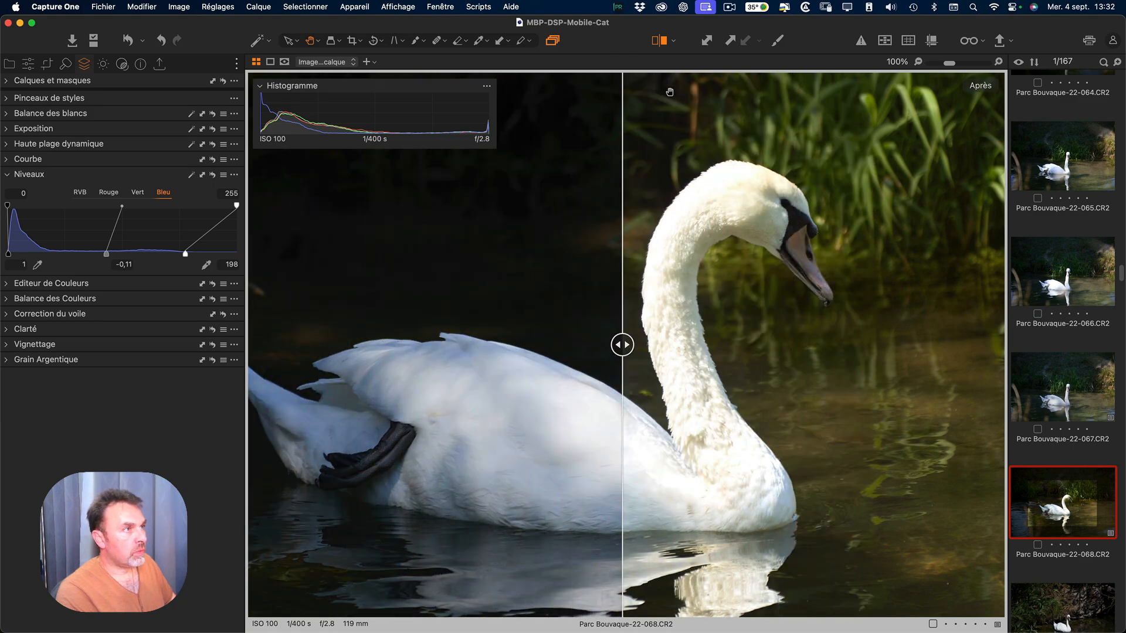
pyautogui.press('y')
pyautogui.doubleClick(648, 367)
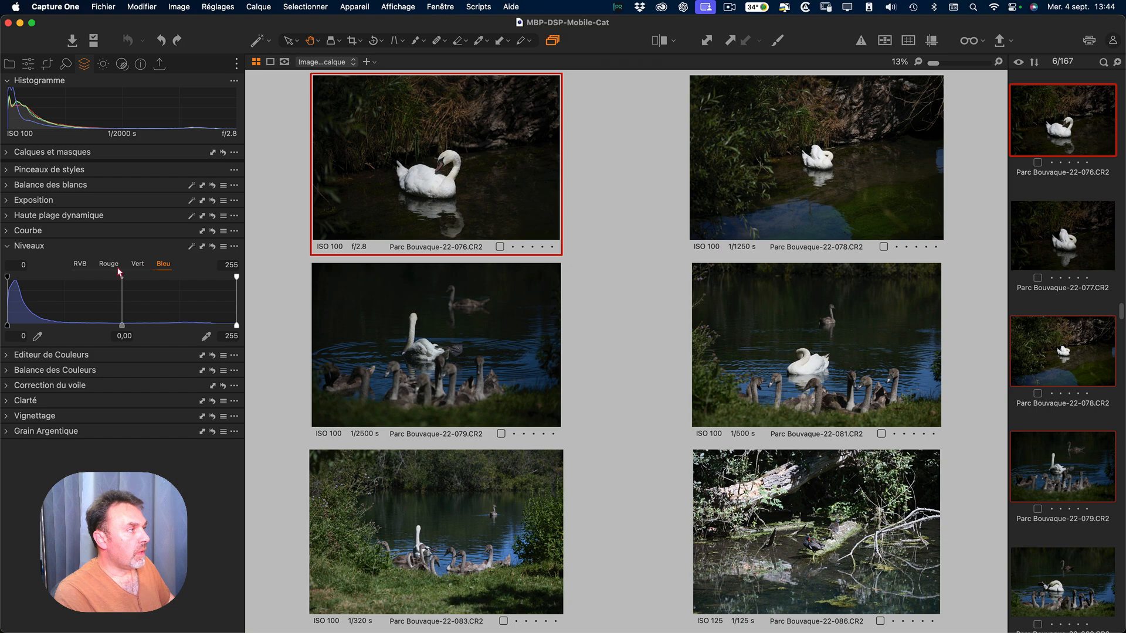
# Apply the automatic Niveaux adjustment to all six selected photos.
pyautogui.click(57, 6)
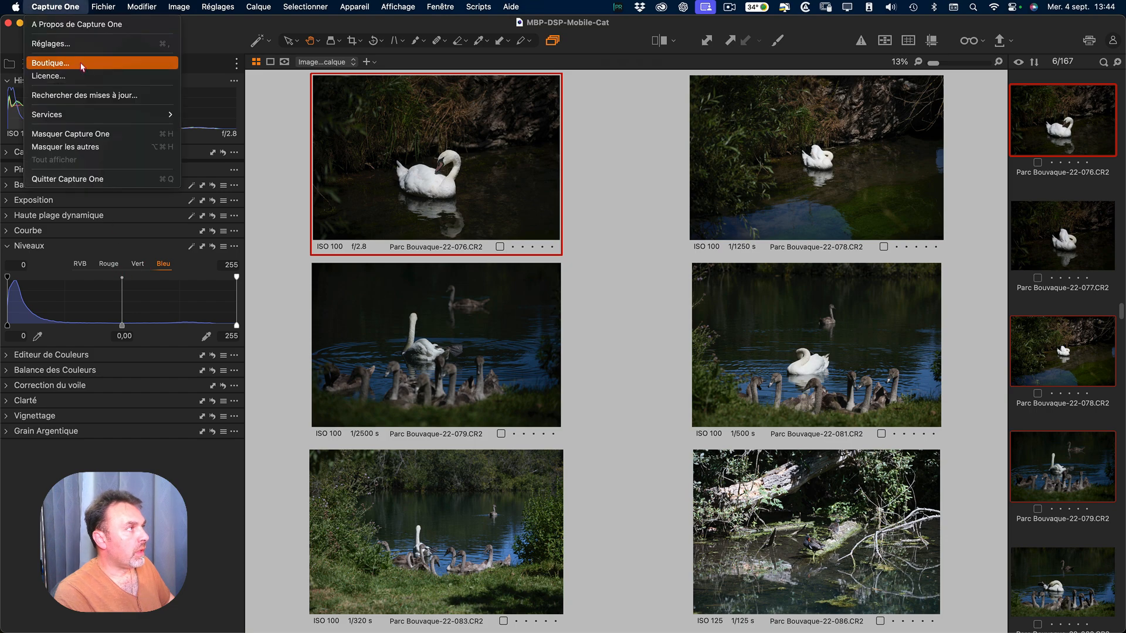
pyautogui.click(297, 284)
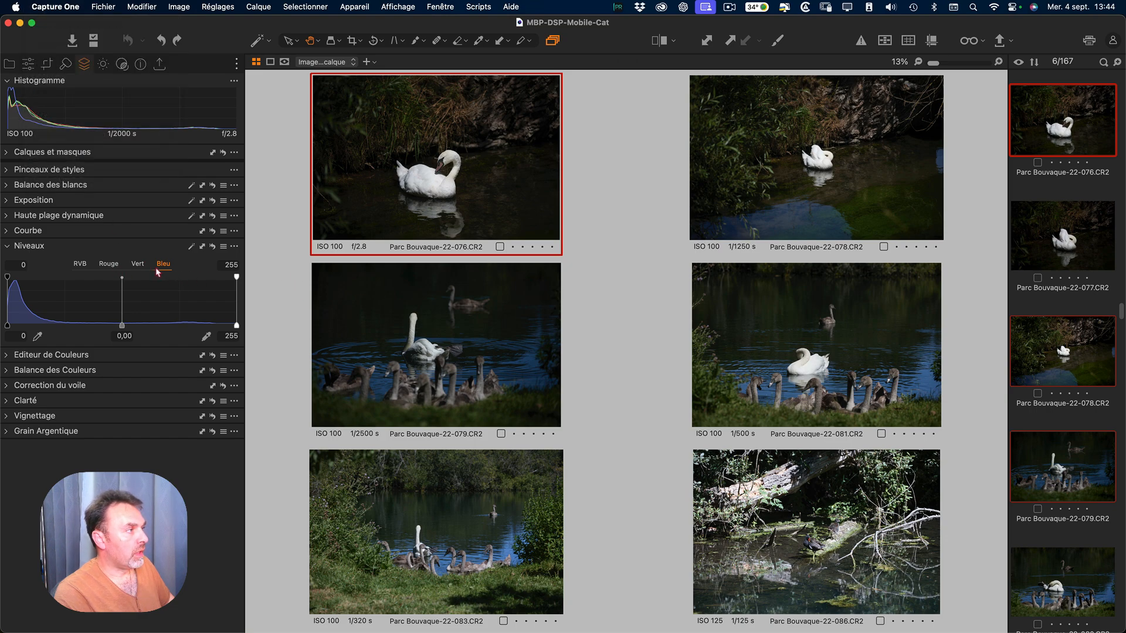
pyautogui.click(192, 247)
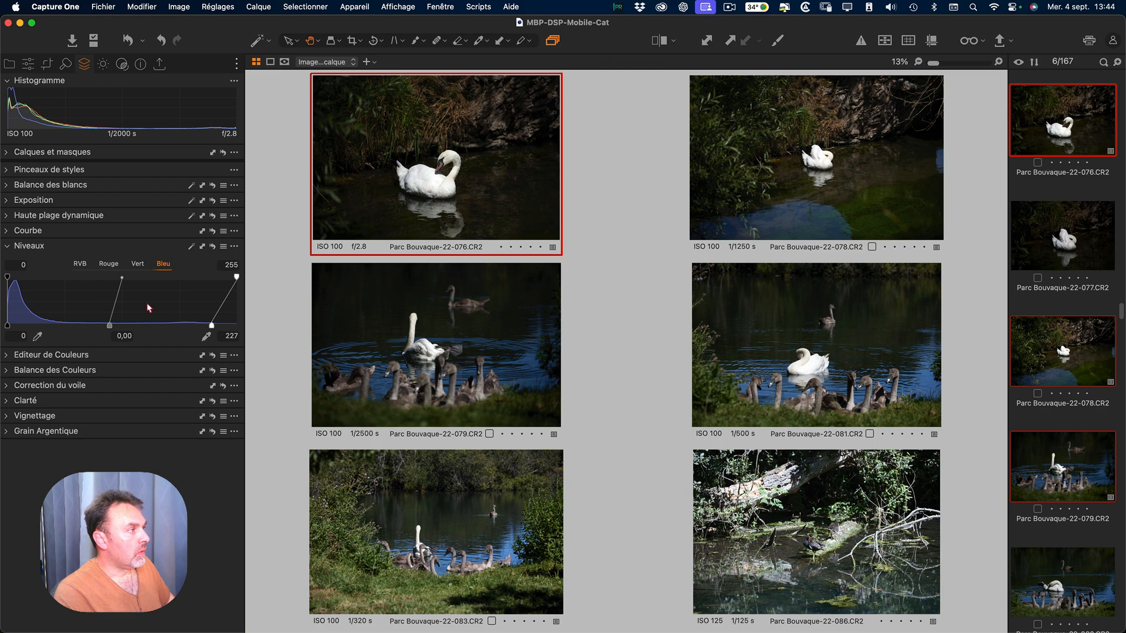
# Check the Bleu channel's Niveaux points on the different photos of the selection.
pyautogui.click(777, 238)
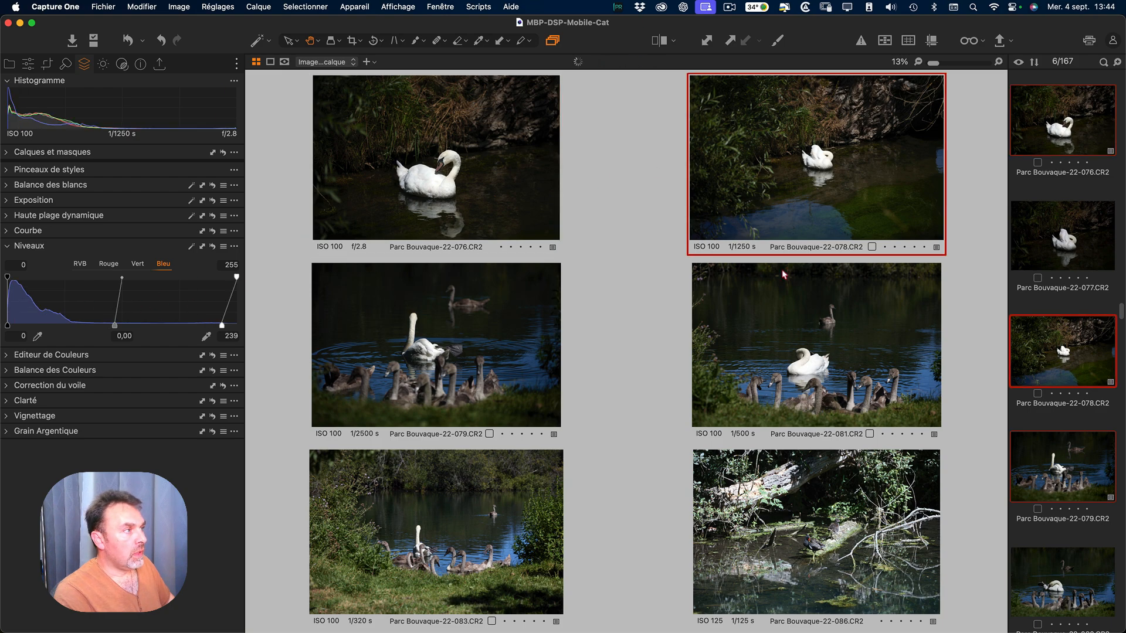
pyautogui.click(376, 411)
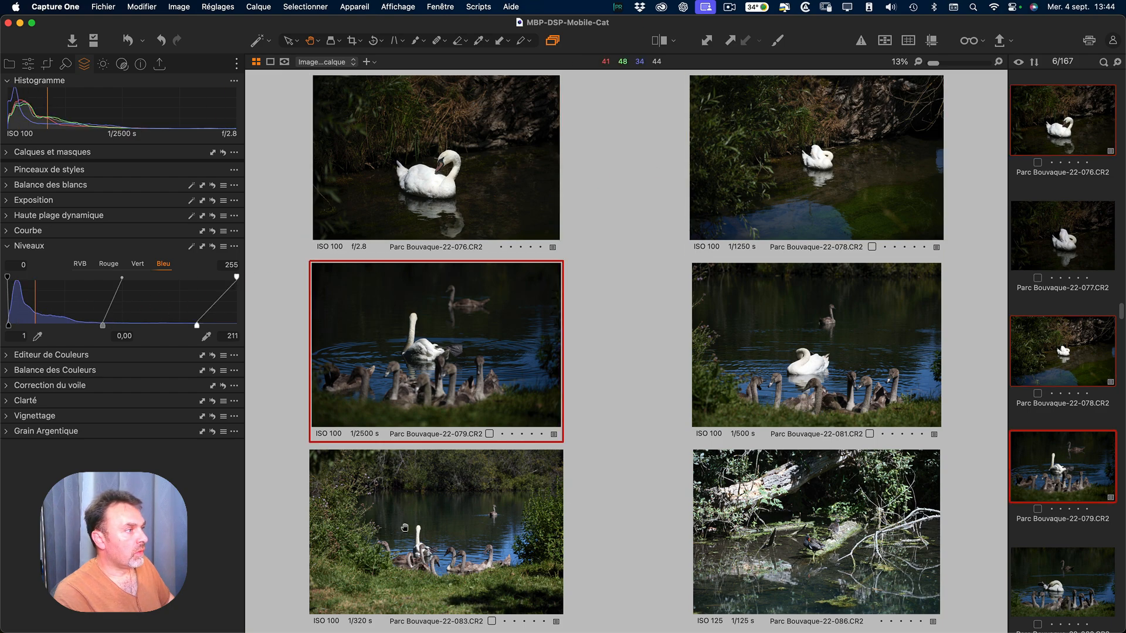
pyautogui.click(403, 527)
pyautogui.click(704, 521)
pyautogui.click(747, 385)
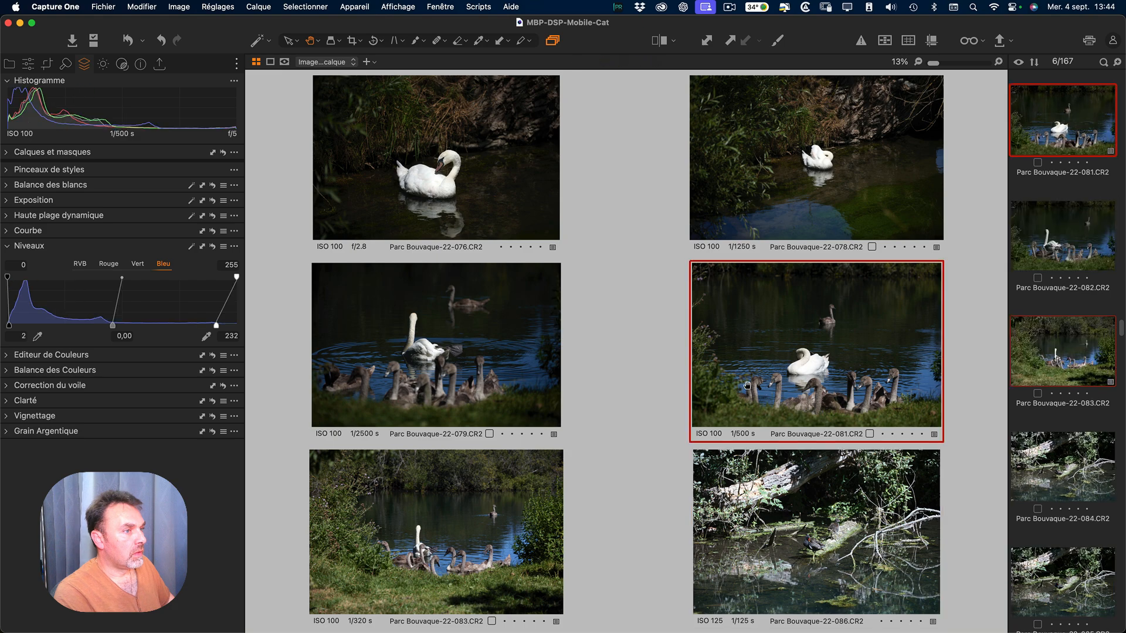
# Check the Vert channel's Niveaux points on the different photos of the selection.
pyautogui.click(137, 264)
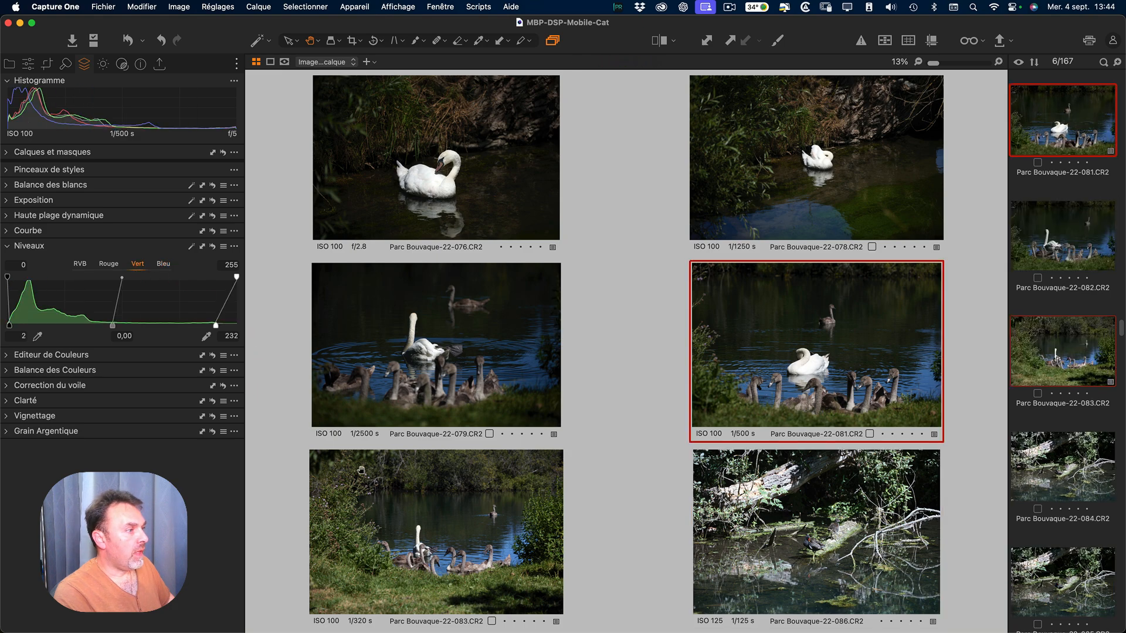
pyautogui.click(361, 470)
pyautogui.click(455, 273)
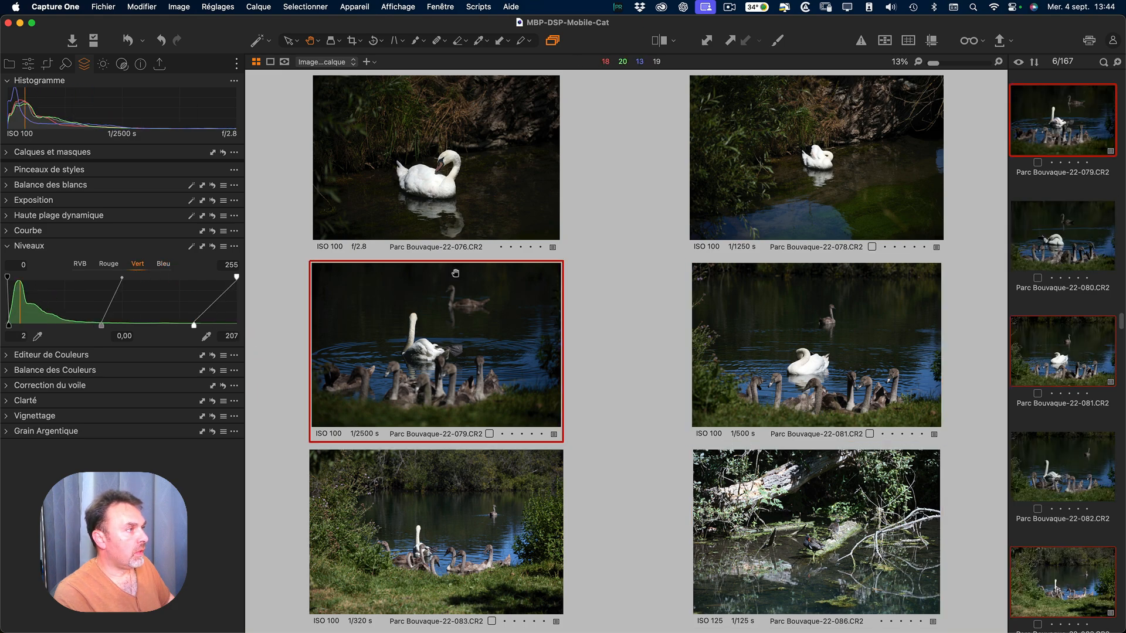
pyautogui.click(466, 201)
pyautogui.click(746, 194)
pyautogui.click(835, 362)
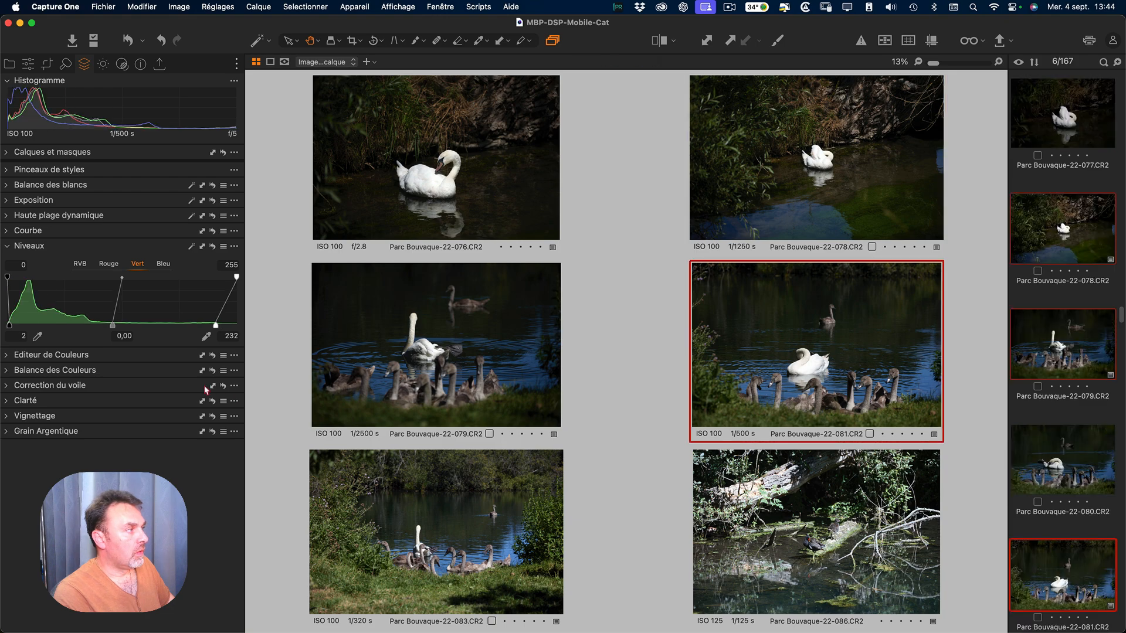
# Check the Rouge channel's Niveaux points on the different photos of the selection.
pyautogui.click(112, 268)
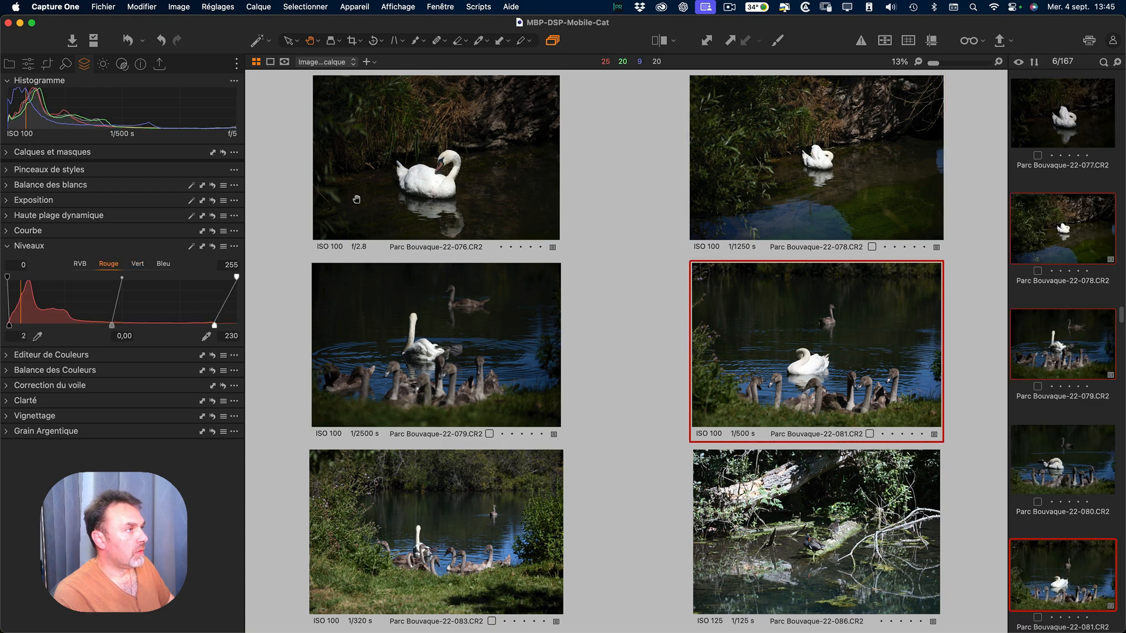
pyautogui.click(401, 187)
pyautogui.click(744, 169)
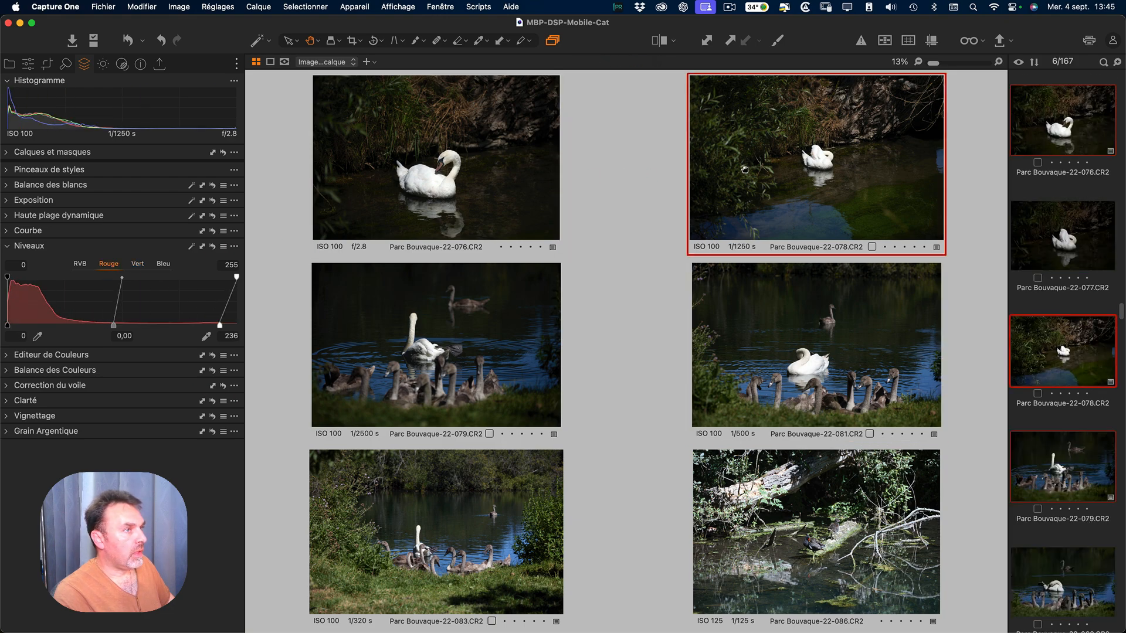
pyautogui.click(794, 336)
pyautogui.press('Down')
pyautogui.press('Left')
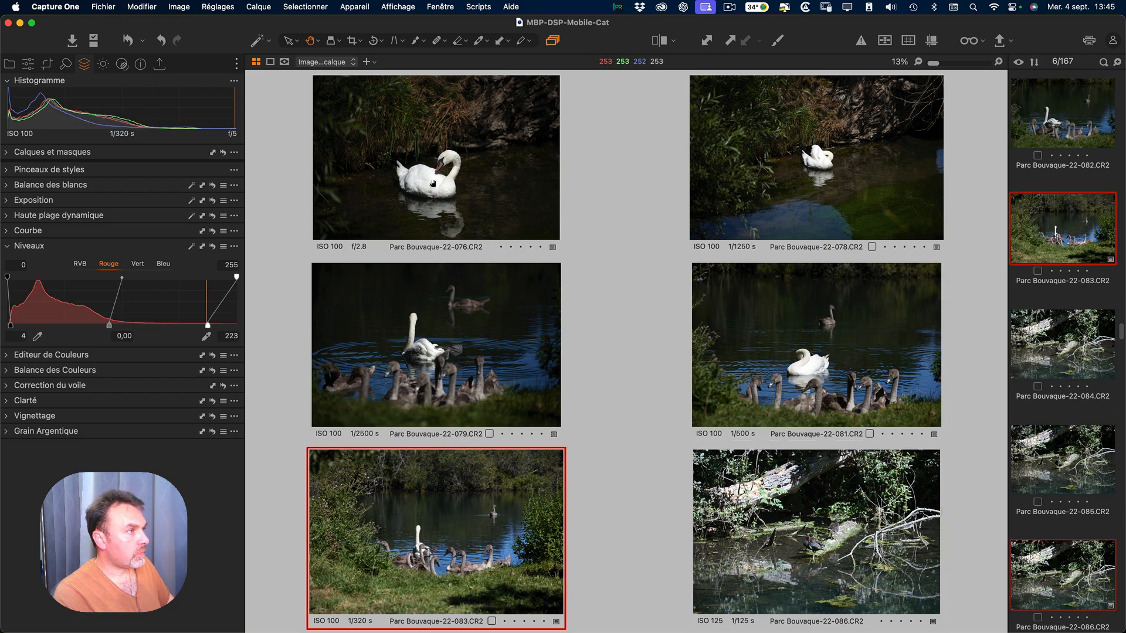
# Inspect the swans' white plumage at 100% in the selected photos.
pyautogui.doubleClick(430, 191)
pyautogui.moveTo(454, 172); pyautogui.dragTo(442, 141)
pyautogui.moveTo(784, 307); pyautogui.dragTo(797, 358)
pyautogui.click(820, 153)
pyautogui.moveTo(820, 153); pyautogui.dragTo(823, 232)
pyautogui.moveTo(833, 101); pyautogui.dragTo(804, 154)
pyautogui.moveTo(499, 387); pyautogui.dragTo(541, 371)
pyautogui.moveTo(445, 334); pyautogui.dragTo(469, 335)
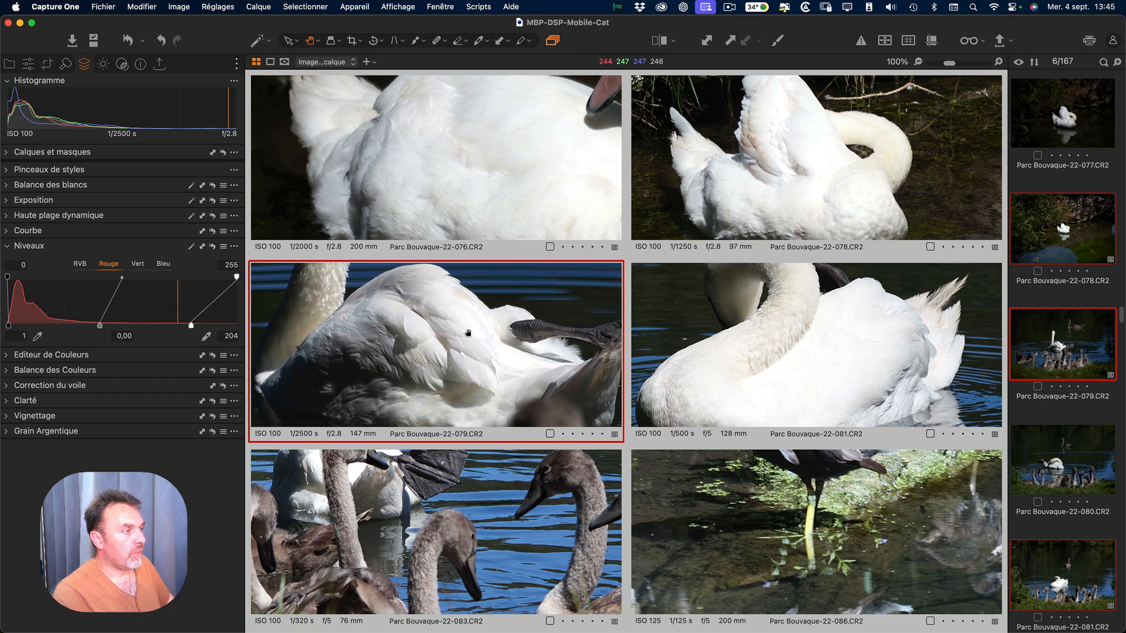
pyautogui.moveTo(329, 482); pyautogui.dragTo(400, 573)
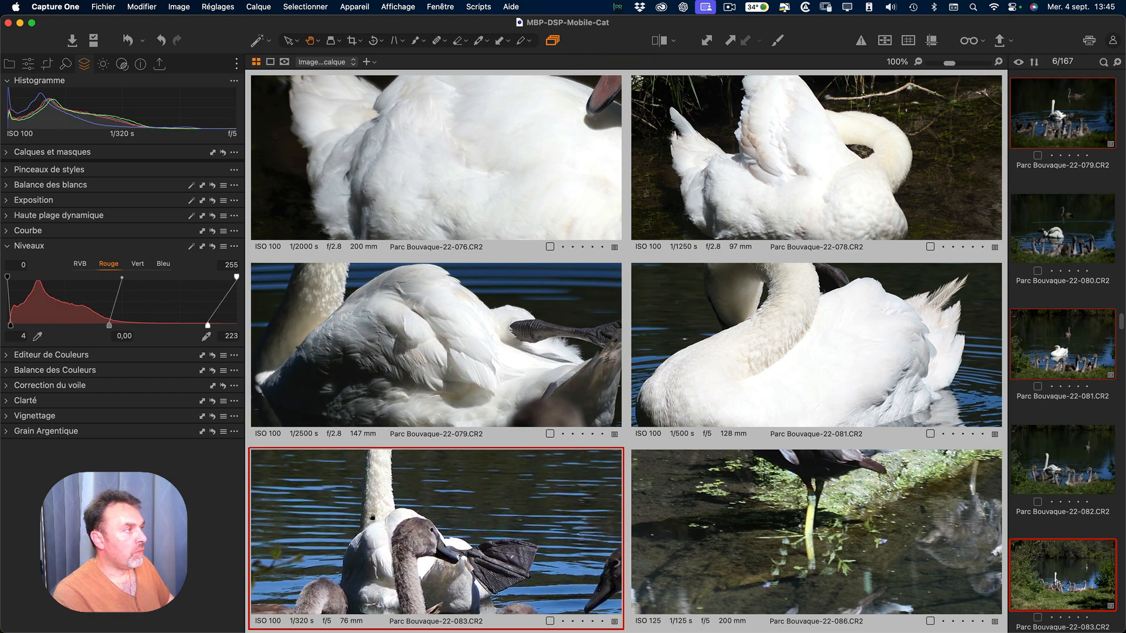
# Compare the RVB Niveaux on photos 079, 076 and 086, and check the Bleu, Vert and Rouge points of photo 086.
pyautogui.click(81, 271)
pyautogui.click(361, 348)
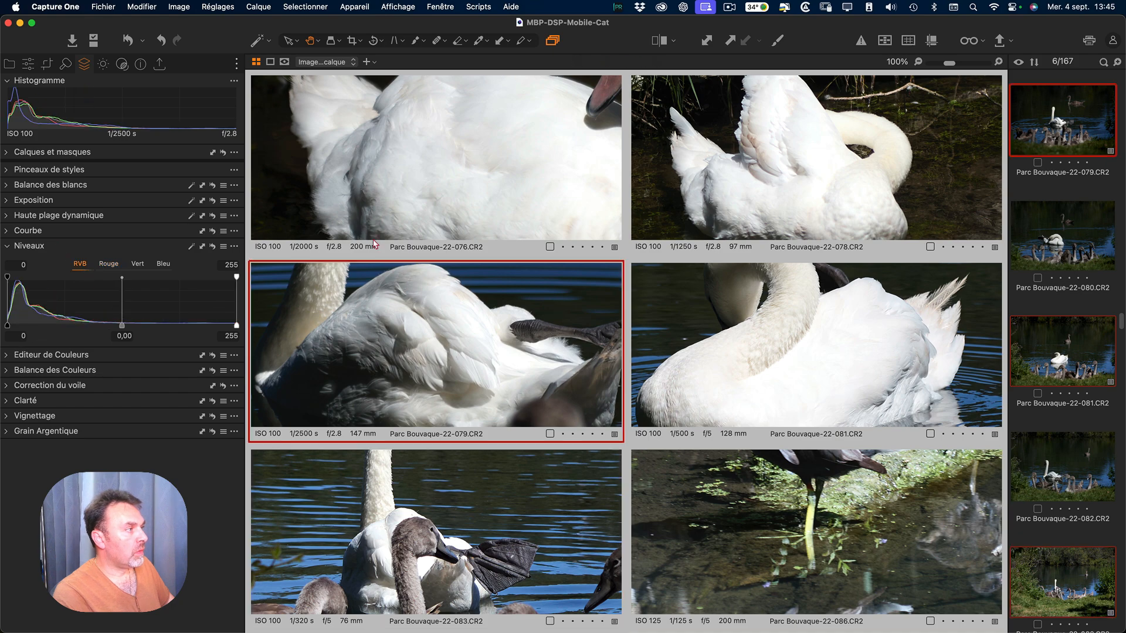
pyautogui.click(382, 189)
pyautogui.click(646, 508)
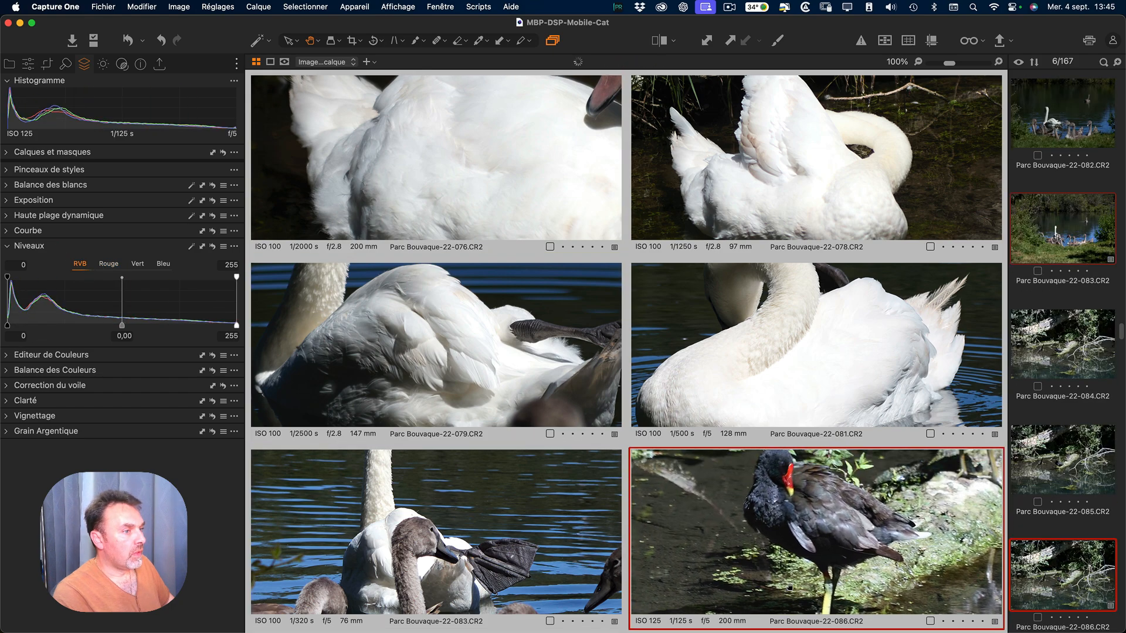
pyautogui.click(162, 264)
pyautogui.click(137, 264)
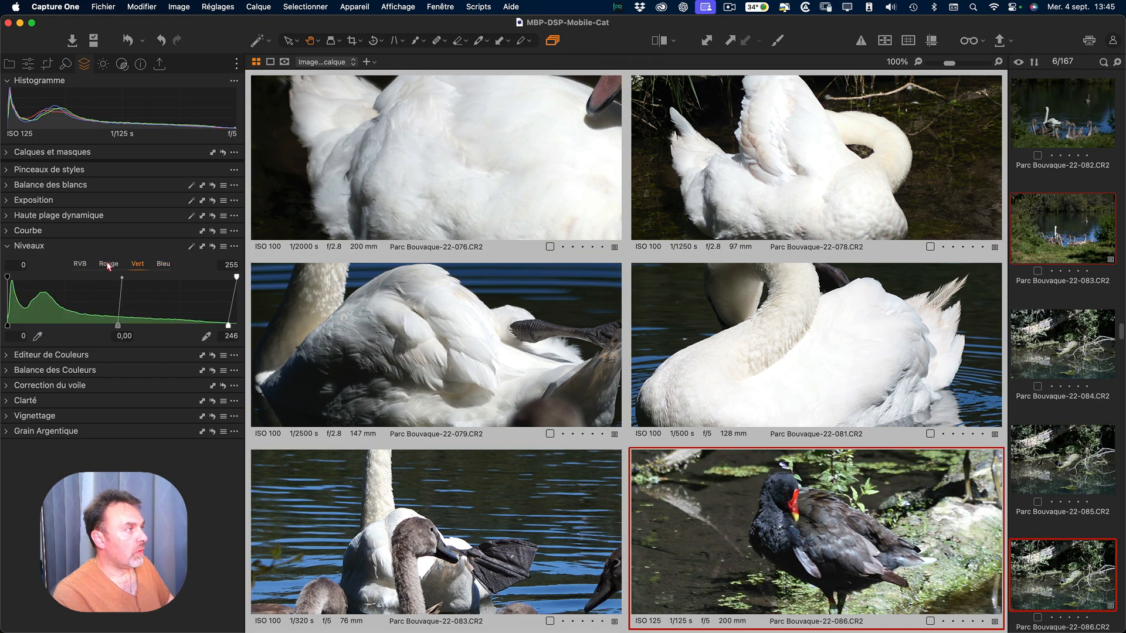
pyautogui.click(109, 263)
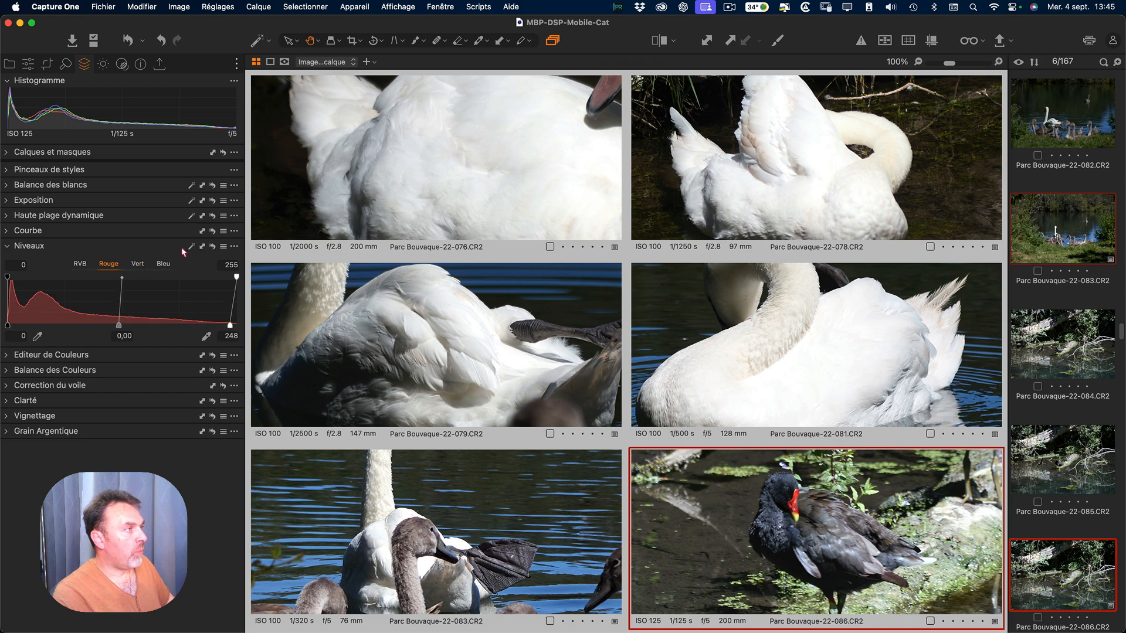
# Inspect the white plumage at 100% in photos 076, 079, 081 and 083, along with the moorhen in photo 086.
pyautogui.click(404, 169)
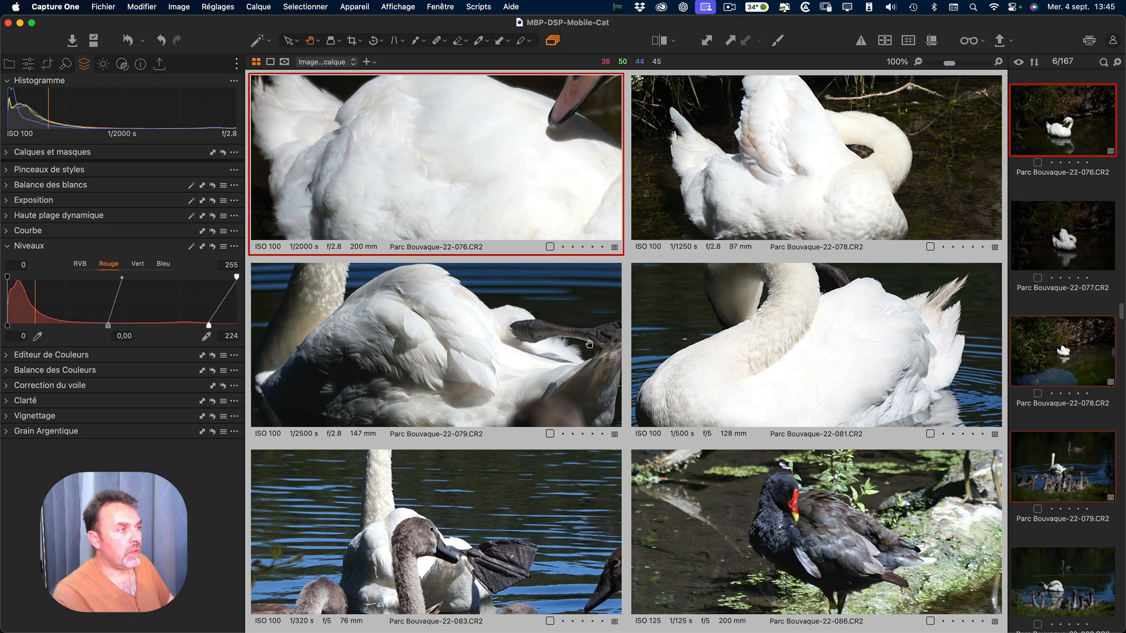
pyautogui.moveTo(394, 468); pyautogui.dragTo(417, 439)
pyautogui.moveTo(817, 519); pyautogui.dragTo(813, 544)
pyautogui.moveTo(787, 373); pyautogui.dragTo(783, 353)
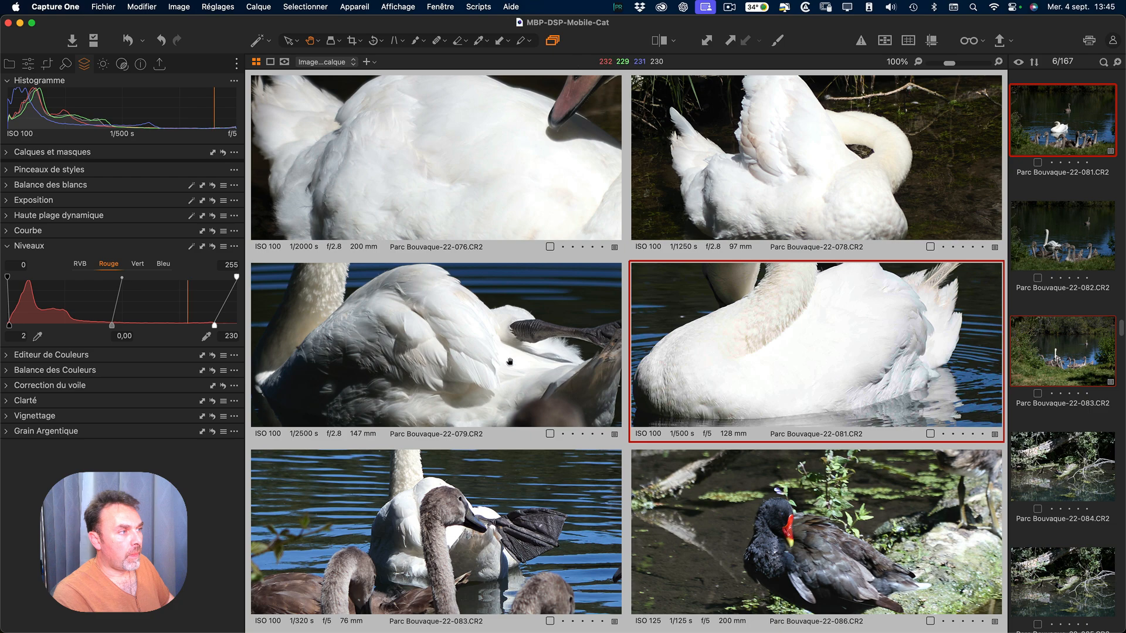
pyautogui.moveTo(456, 375); pyautogui.dragTo(445, 354)
pyautogui.moveTo(788, 322); pyautogui.dragTo(784, 342)
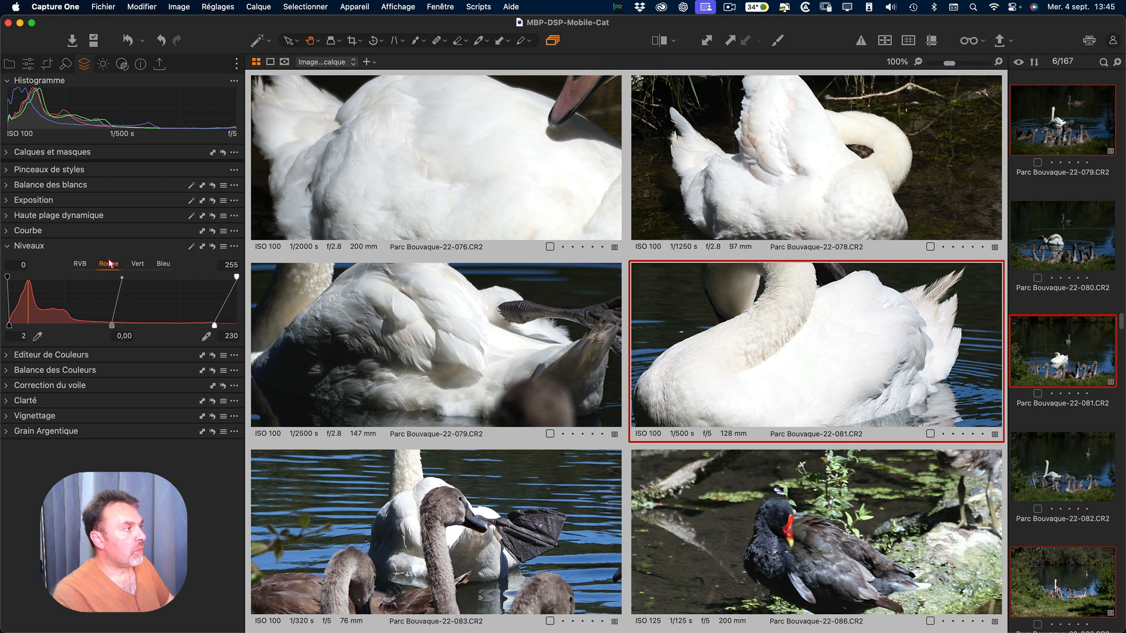
pyautogui.moveTo(447, 332); pyautogui.dragTo(451, 348)
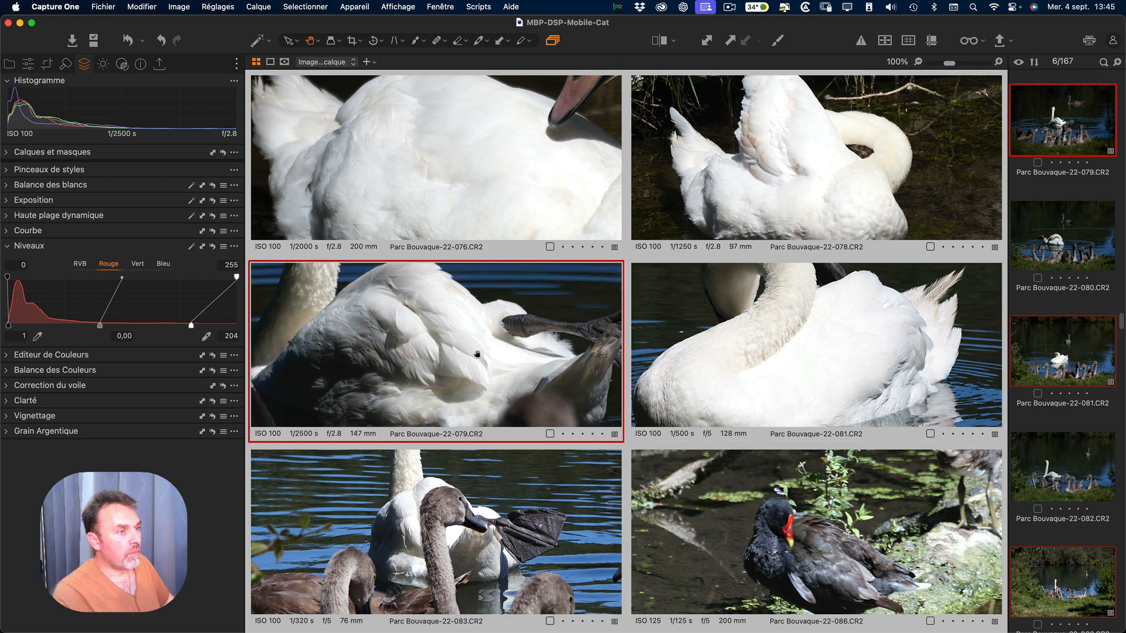
pyautogui.click(819, 369)
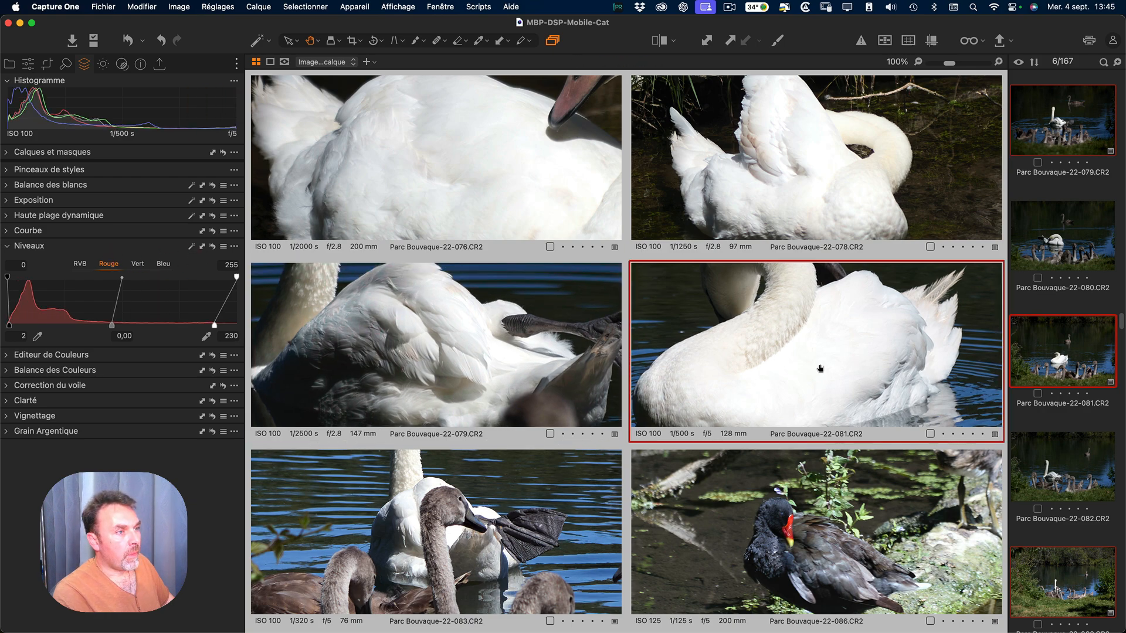
# In Haute plage dynamique, lower Hautes lumières to -43 and Blanc to -4 on photo Parc Bouvaque-22-081.
pyautogui.click(7, 216)
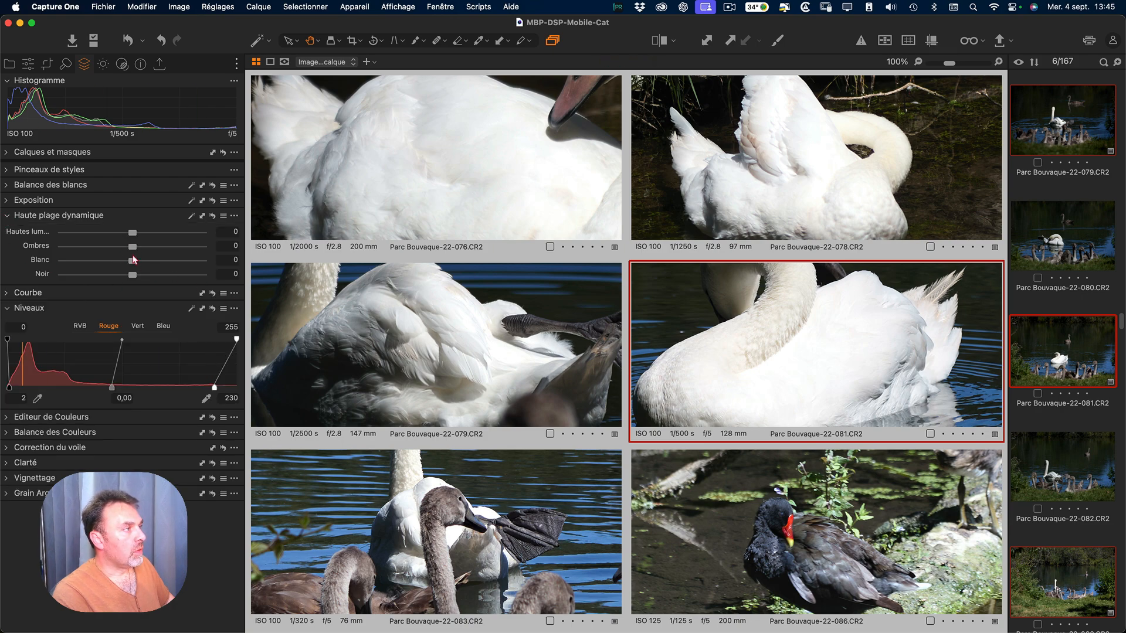
pyautogui.click(114, 232)
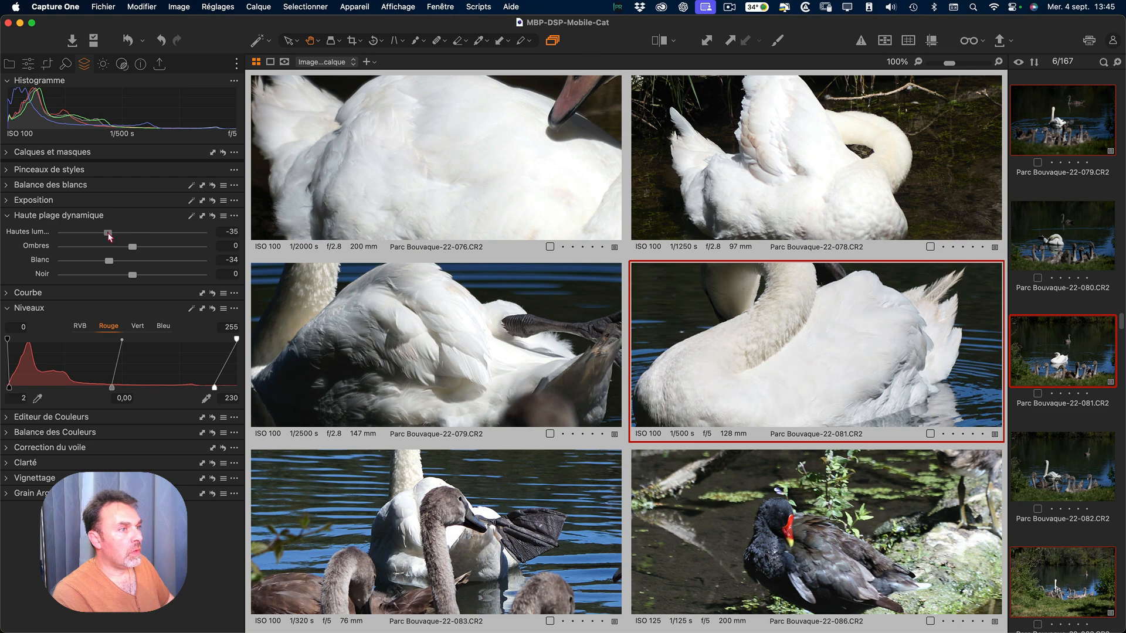
pyautogui.moveTo(122, 269); pyautogui.dragTo(146, 265)
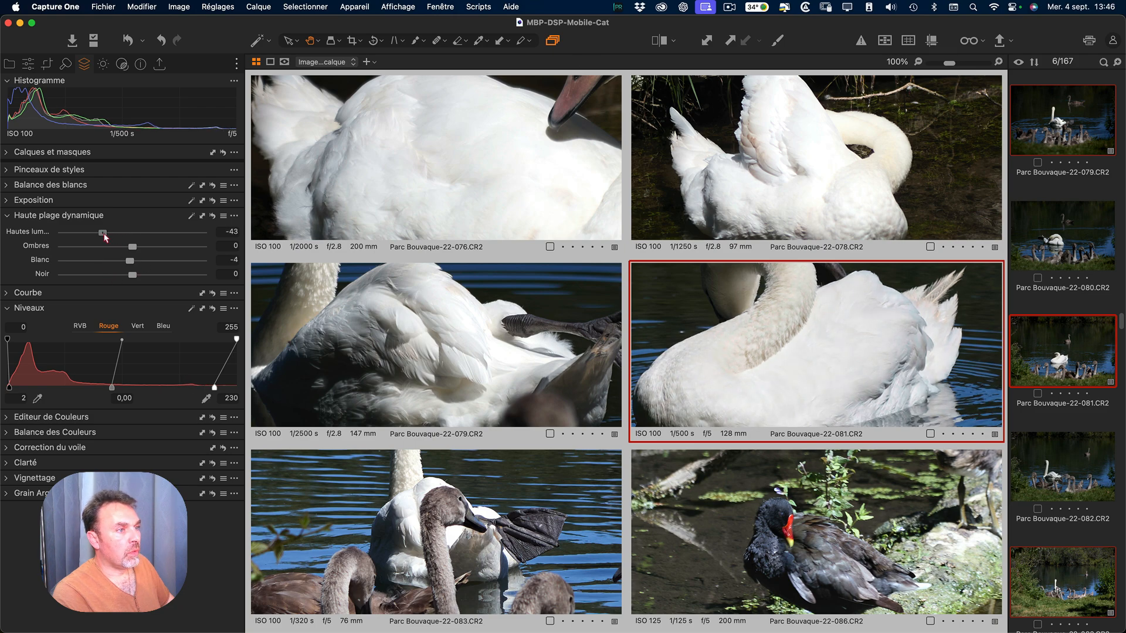
# Compare the whites of photos 076 and 078, and lower the RVB Niveaux output highlight of photo 081 to 247.
pyautogui.click(455, 174)
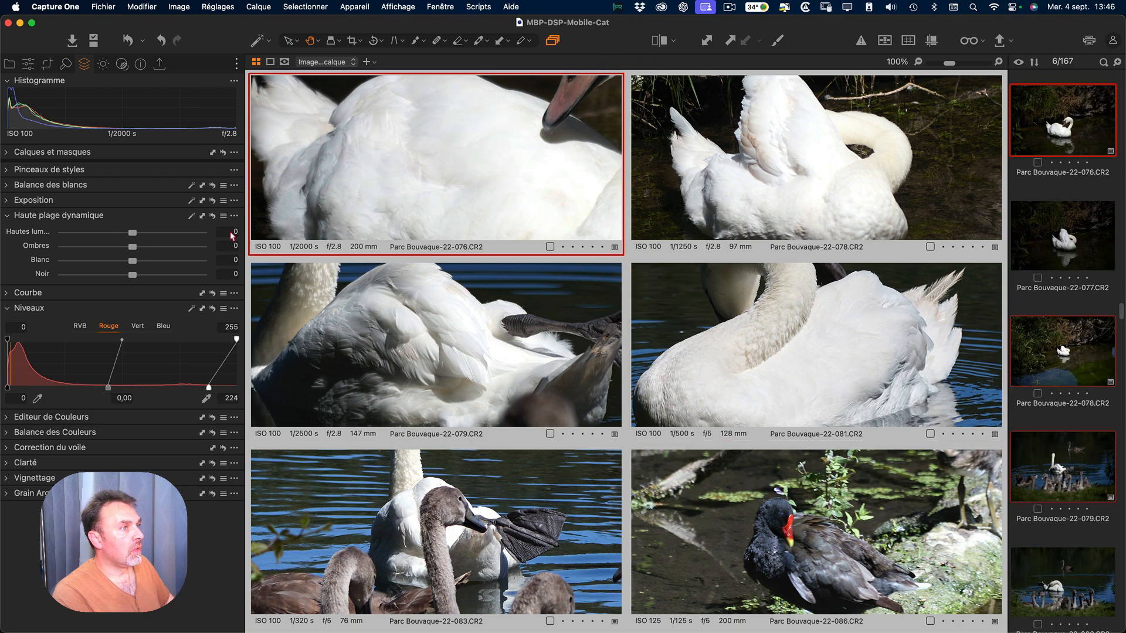
pyautogui.moveTo(809, 146)
pyautogui.mouseDown()
pyautogui.moveTo(803, 188)
pyautogui.moveTo(799, 161)
pyautogui.mouseUp()
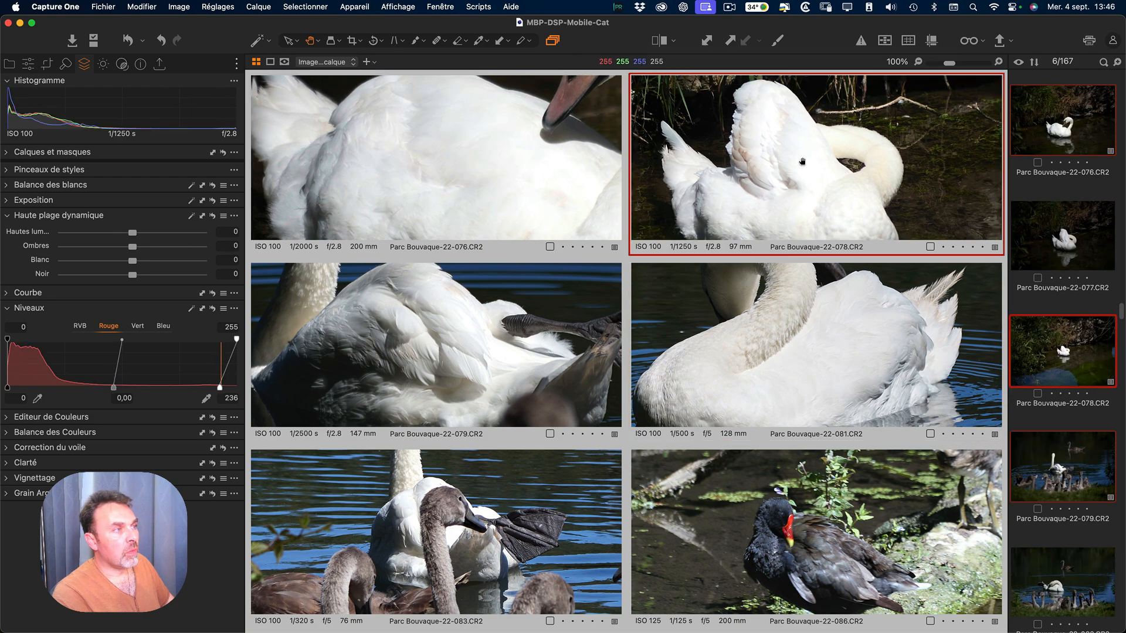
pyautogui.click(854, 394)
pyautogui.click(80, 328)
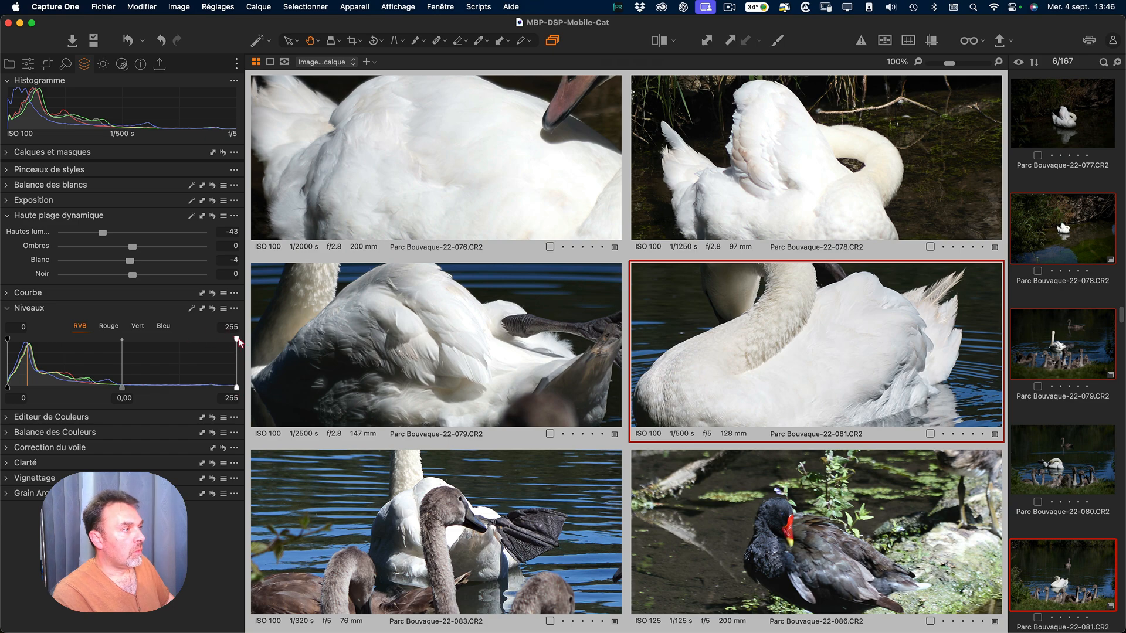
pyautogui.moveTo(235, 337)
pyautogui.mouseDown()
pyautogui.moveTo(217, 337)
pyautogui.moveTo(230, 337)
pyautogui.mouseUp()
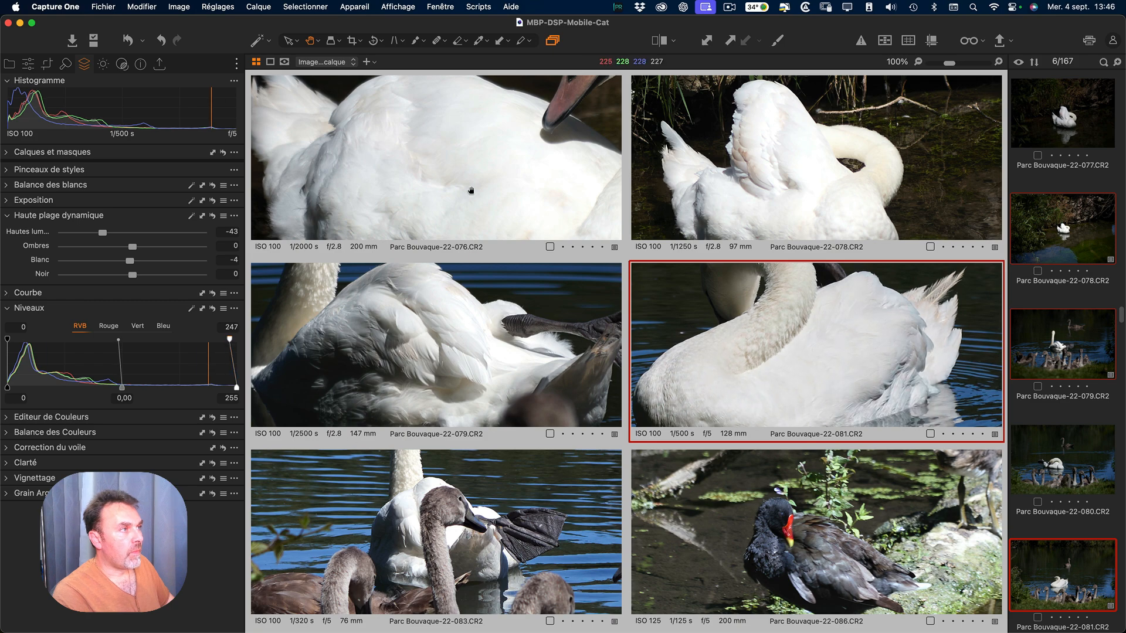
# Lower the RVB Niveaux output highlight of photo Parc Bouvaque-22-076 to 251.
pyautogui.moveTo(469, 191); pyautogui.dragTo(435, 185)
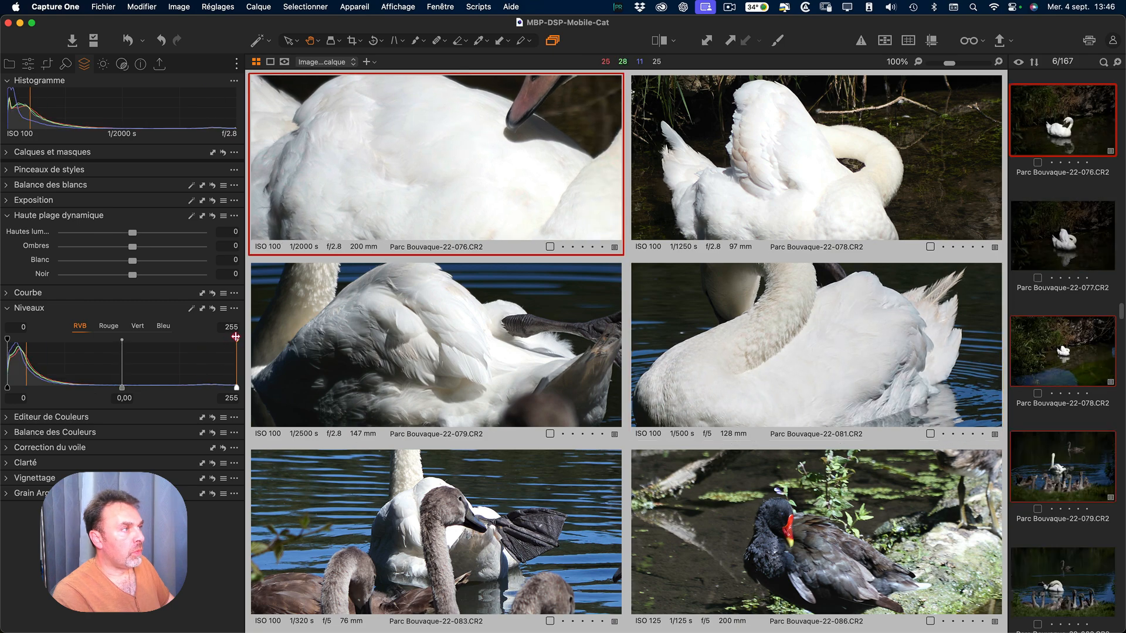
pyautogui.moveTo(235, 337); pyautogui.dragTo(228, 338)
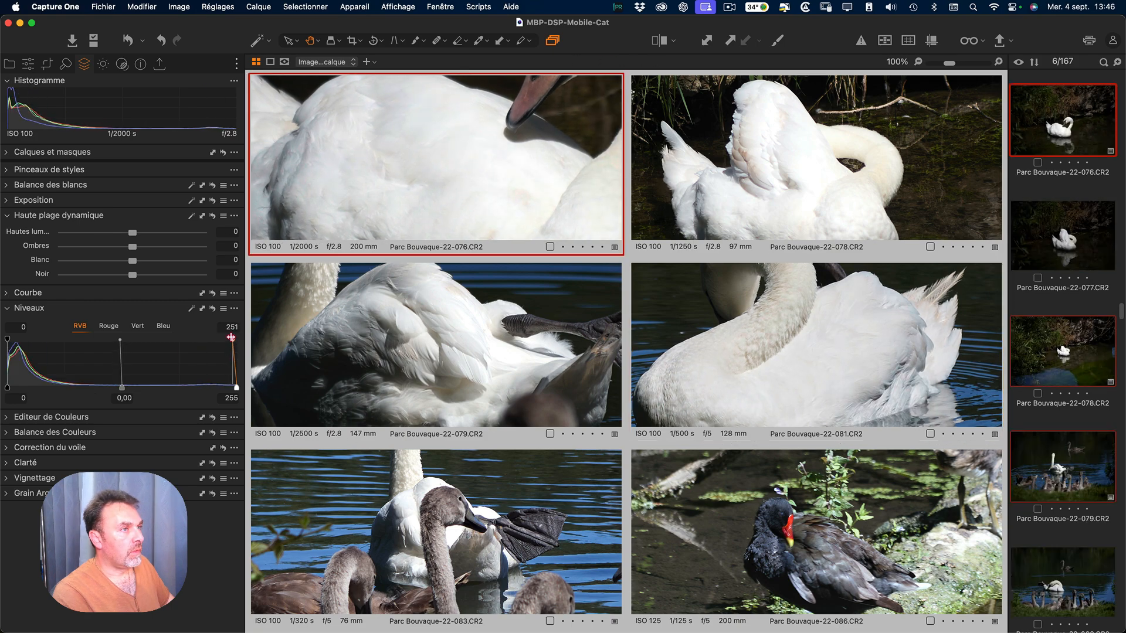
pyautogui.press('Right')
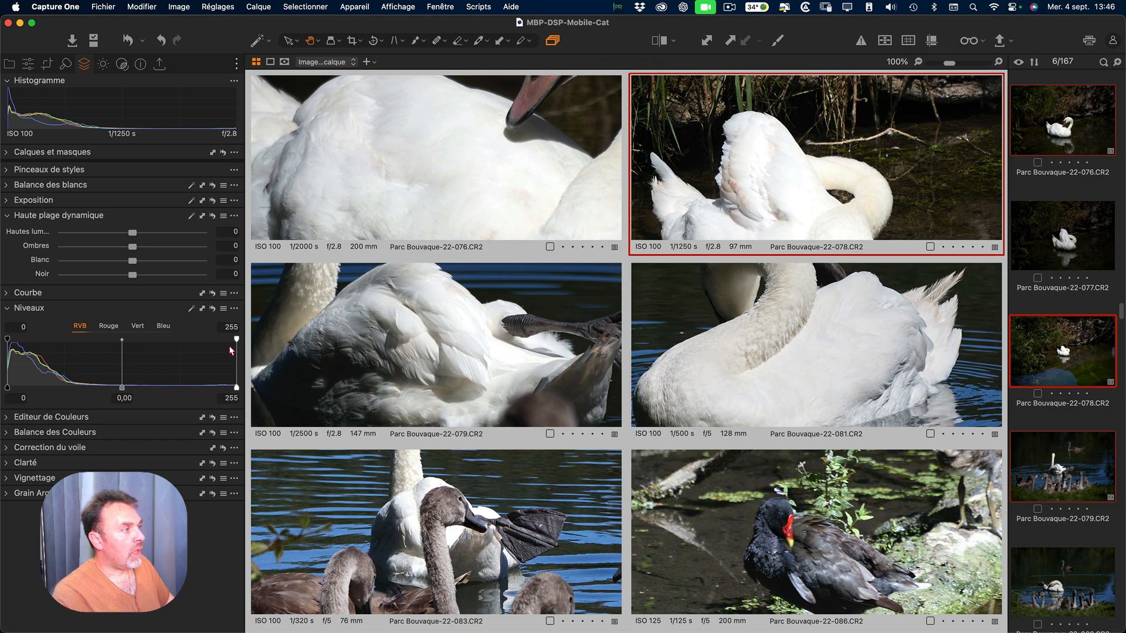
# Inspect the white plumage in photos 079 and 083 at 100%, and return all photos to the fitted view.
pyautogui.click(439, 356)
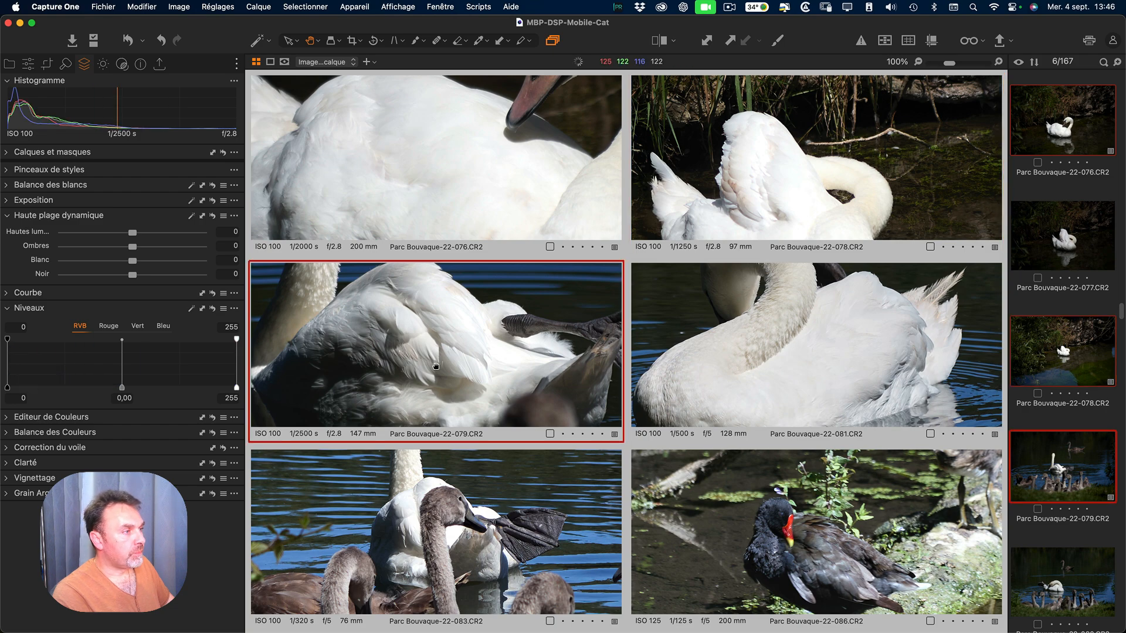
pyautogui.moveTo(447, 546)
pyautogui.mouseDown()
pyautogui.moveTo(457, 482)
pyautogui.moveTo(447, 553)
pyautogui.mouseUp()
pyautogui.moveTo(460, 510); pyautogui.dragTo(461, 551)
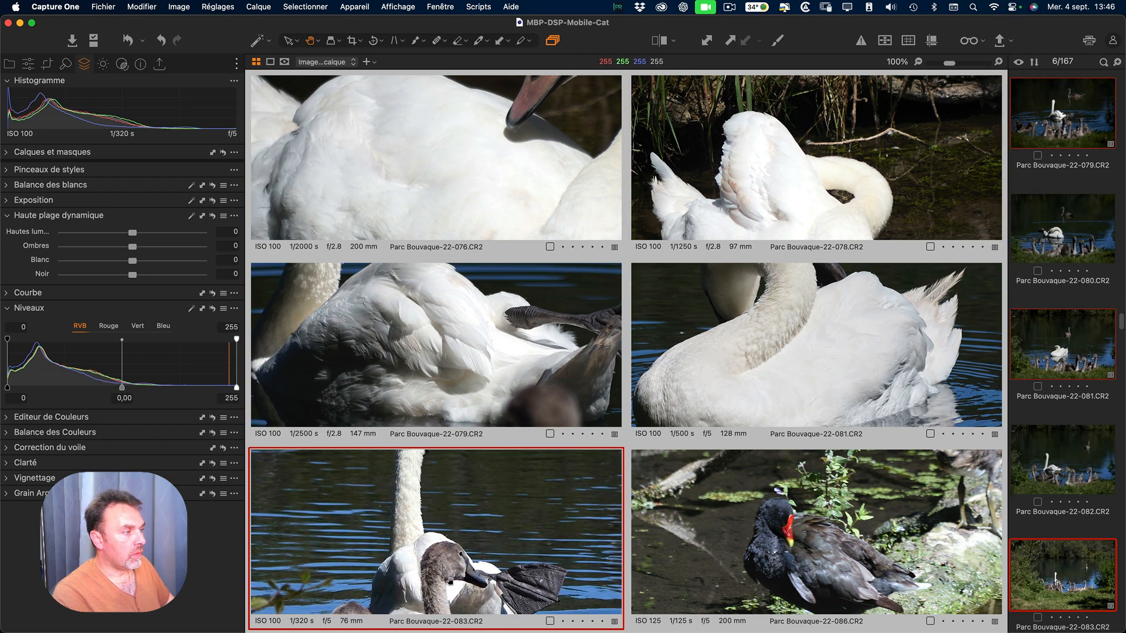
pyautogui.keyDown('shift'); pyautogui.doubleClick(461, 552); pyautogui.keyUp('shift')
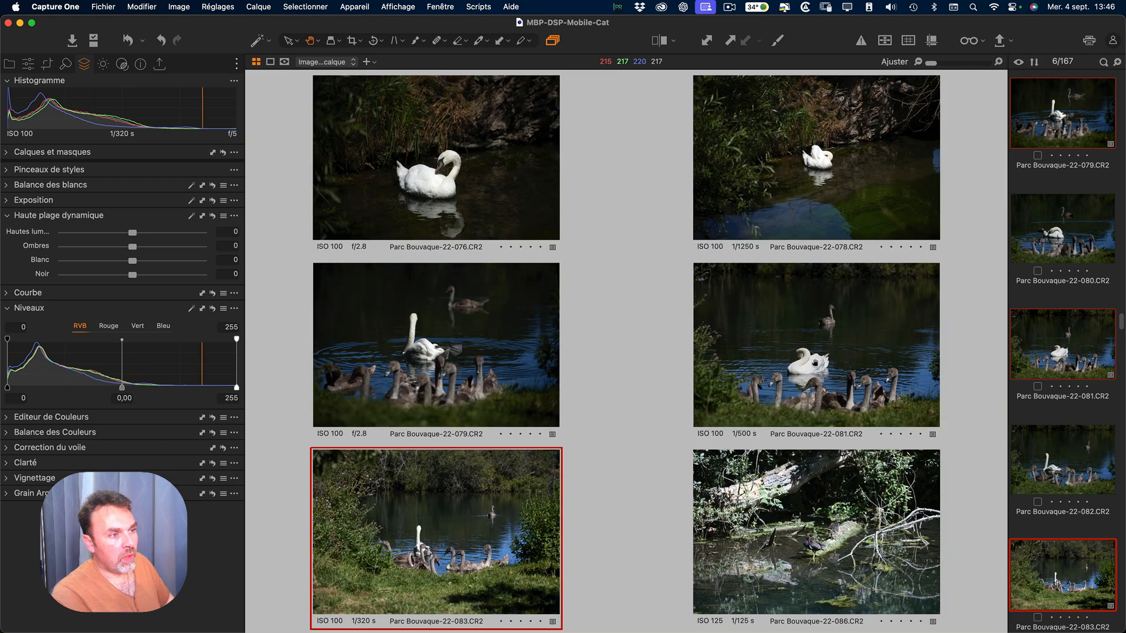
# Inspect the brightest areas of photo 086 at 100%, from the moorhen to the sunlit log.
pyautogui.click(815, 548)
pyautogui.keyDown('shift'); pyautogui.doubleClick(815, 548); pyautogui.keyUp('shift')
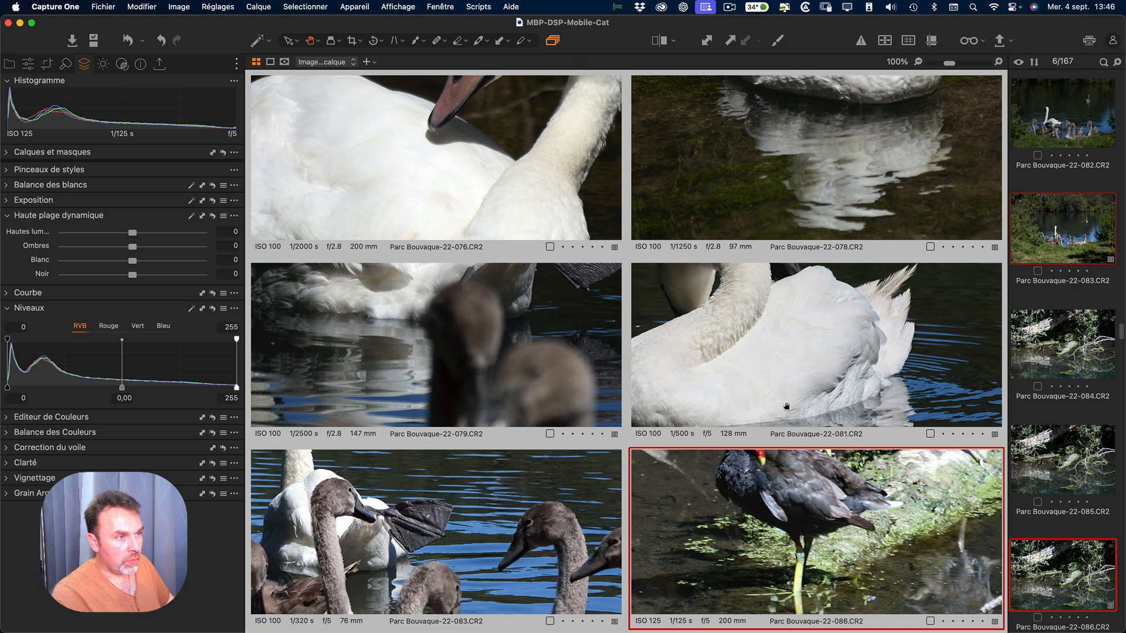
pyautogui.moveTo(787, 523); pyautogui.dragTo(832, 601)
pyautogui.moveTo(789, 487); pyautogui.dragTo(830, 596)
pyautogui.moveTo(780, 493); pyautogui.dragTo(723, 504)
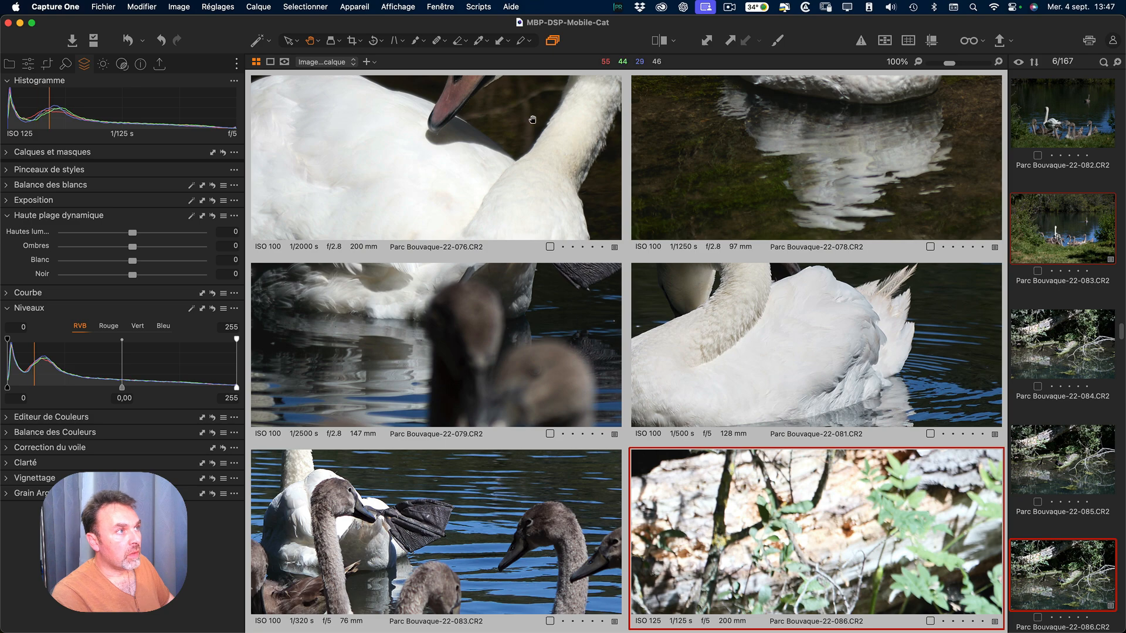
# Add a colour readout on the swan's white back in photo 076 with Ajouter Mesure Couleur.
pyautogui.click(478, 162)
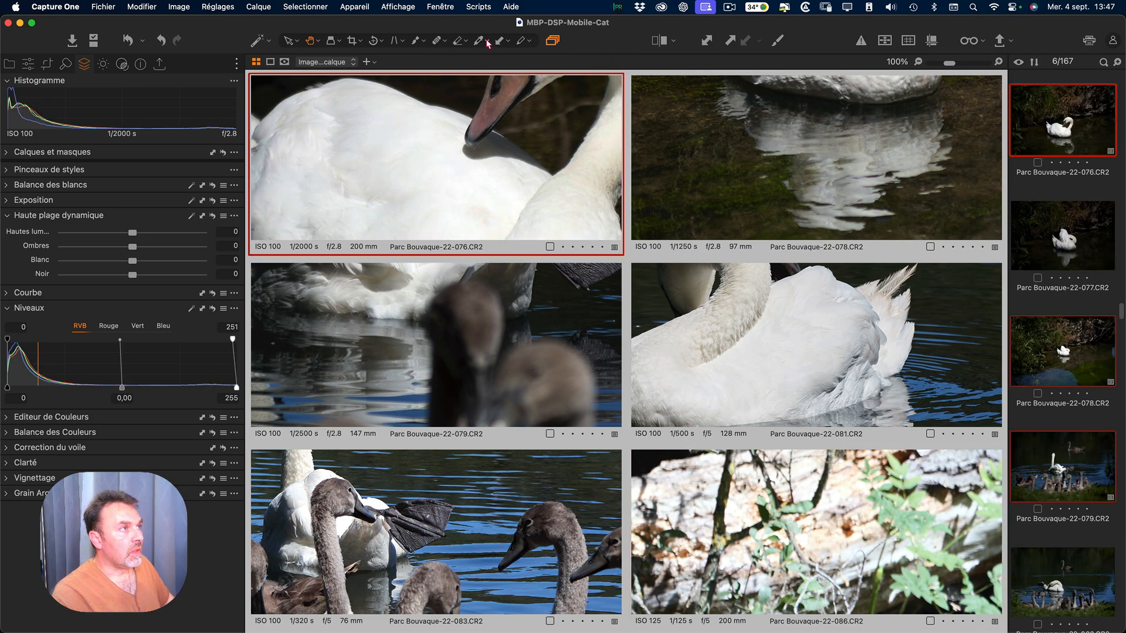
pyautogui.click(487, 43)
pyautogui.click(524, 201)
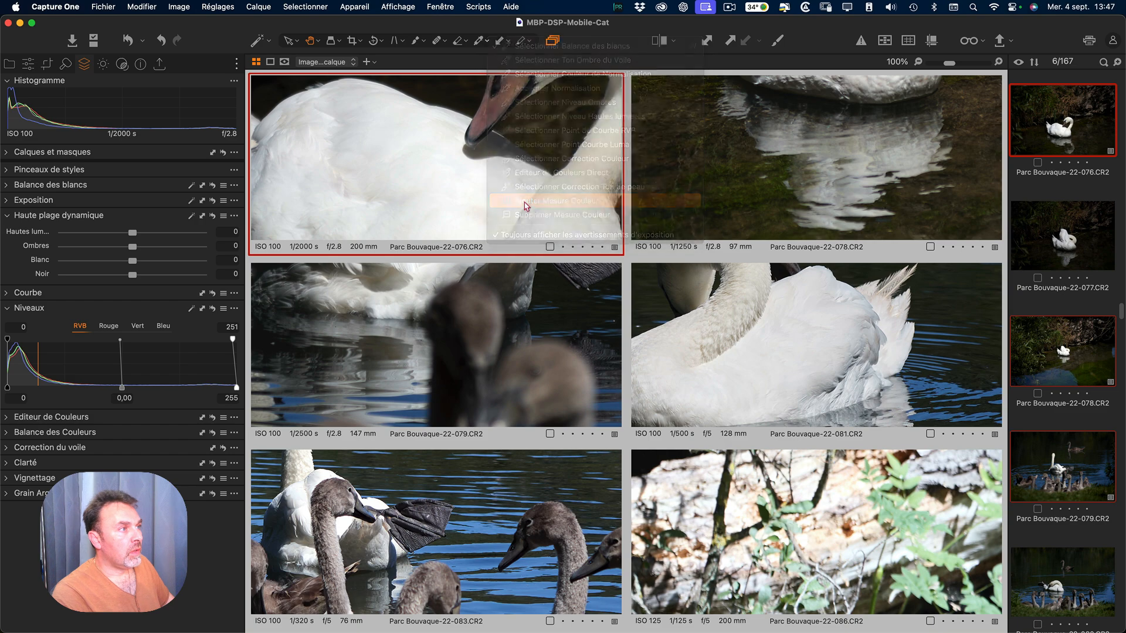
pyautogui.click(438, 177)
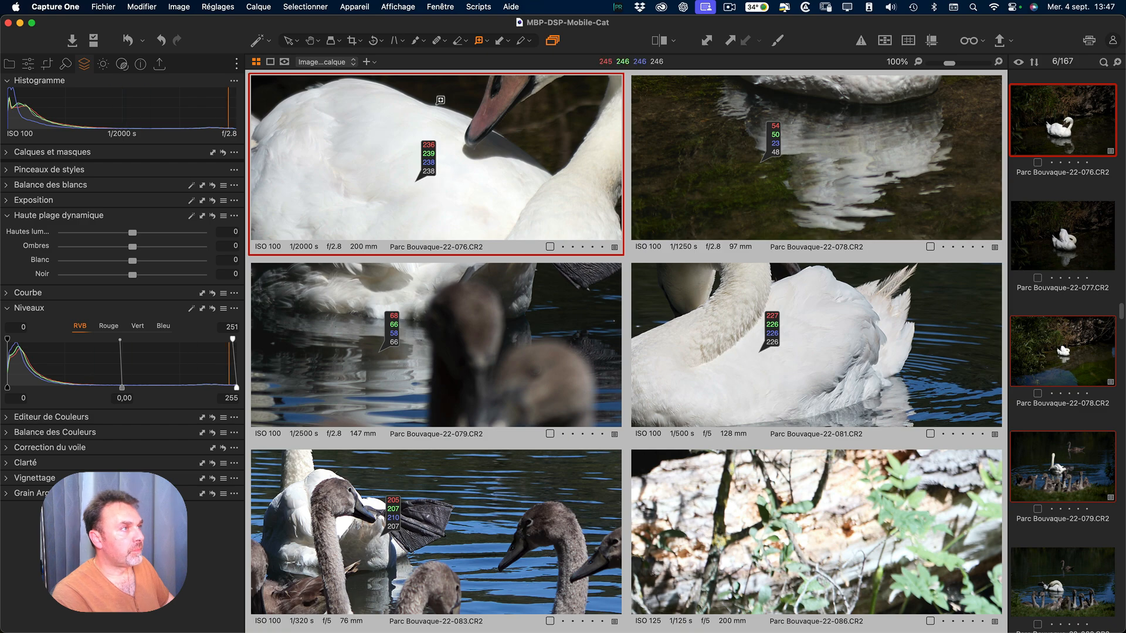
# Delete the colour readouts from the photos with Supprimer Mesure Couleur and return to the hand tool.
pyautogui.click(479, 42)
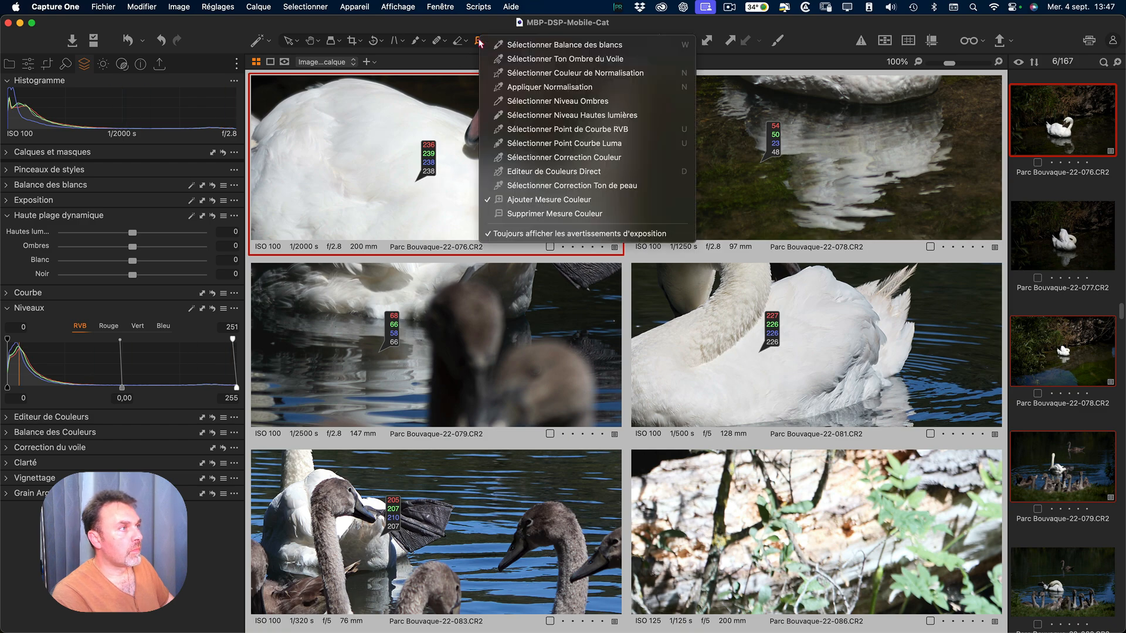
pyautogui.click(516, 215)
pyautogui.click(439, 148)
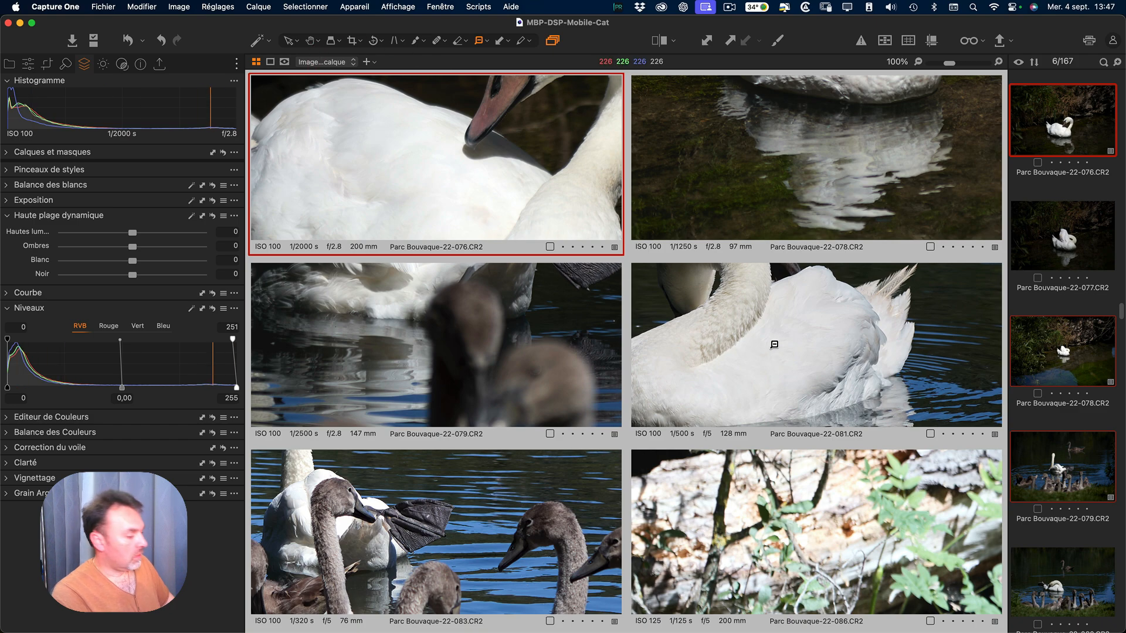
pyautogui.click(312, 42)
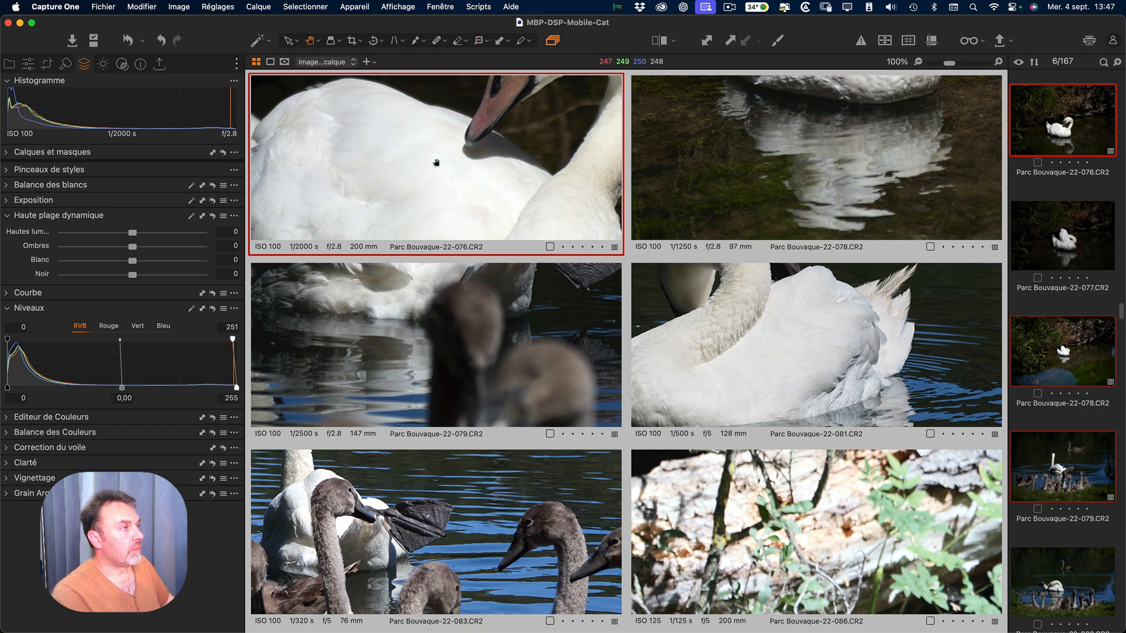
pyautogui.doubleClick(432, 160)
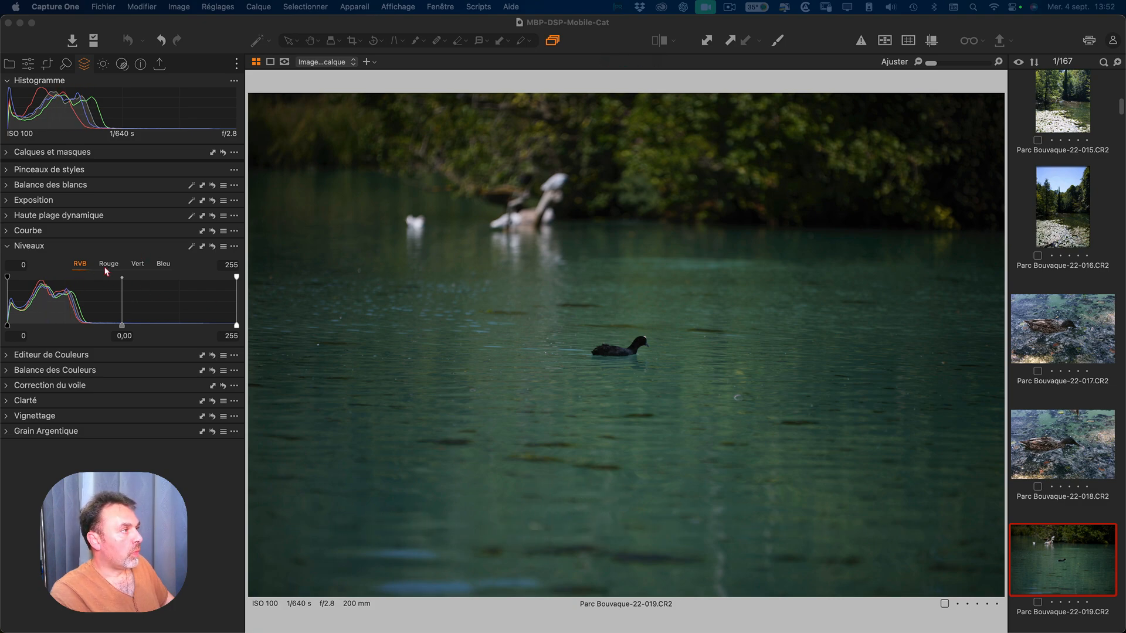
# Show the split before/after comparison on photo Parc Bouvaque-22-019, move its divider, and turn the comparison off.
pyautogui.click(661, 39)
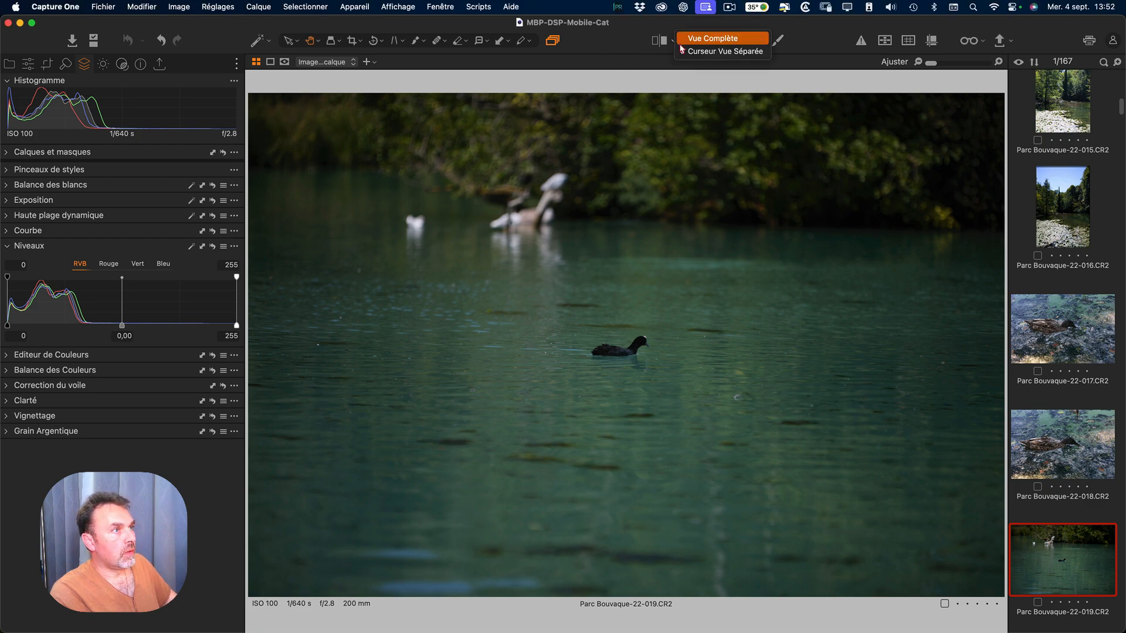
pyautogui.click(617, 27)
pyautogui.press('y')
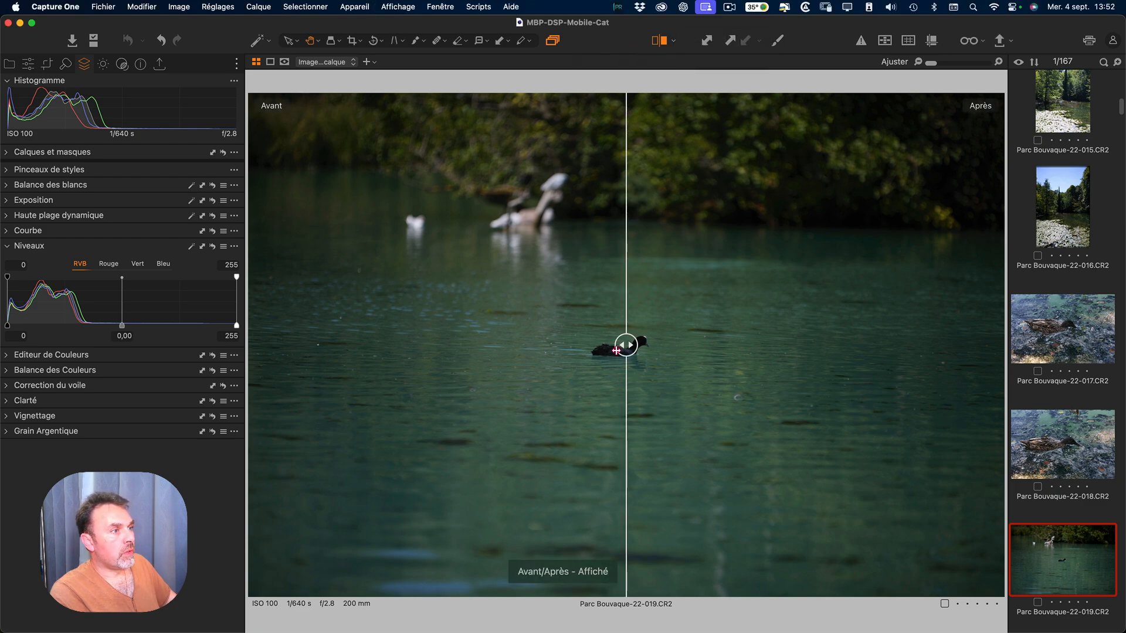
pyautogui.moveTo(623, 345); pyautogui.dragTo(628, 183)
pyautogui.press('y')
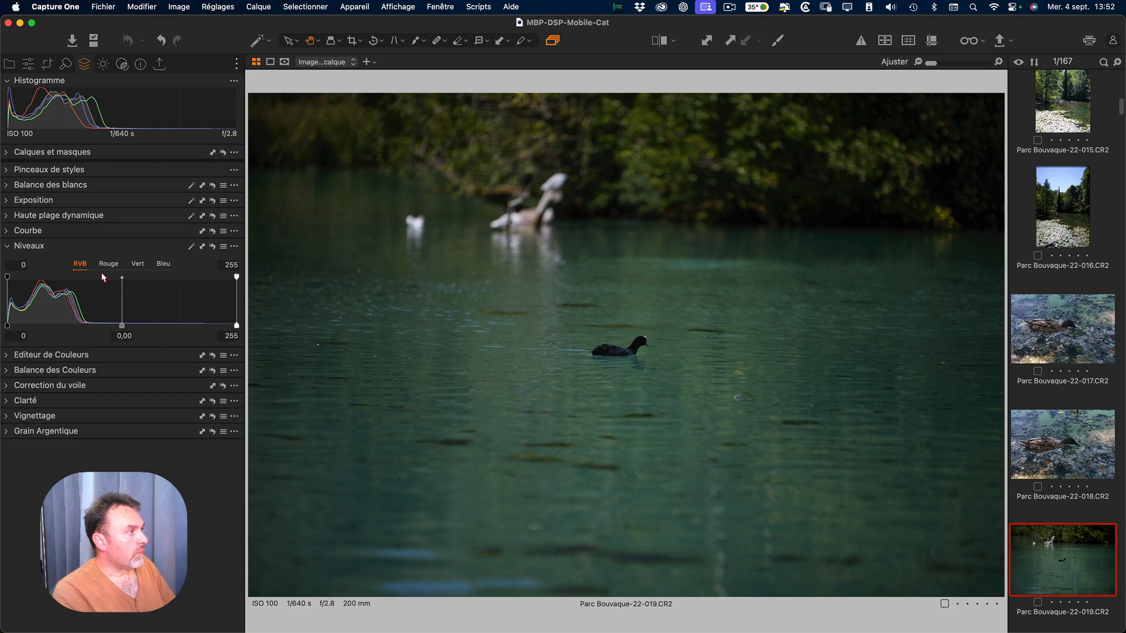
# Review the Rouge, Vert and Bleu histograms in Niveaux for photo Parc Bouvaque-22-019, and apply the automatic Niveaux correction.
pyautogui.click(117, 264)
pyautogui.click(143, 264)
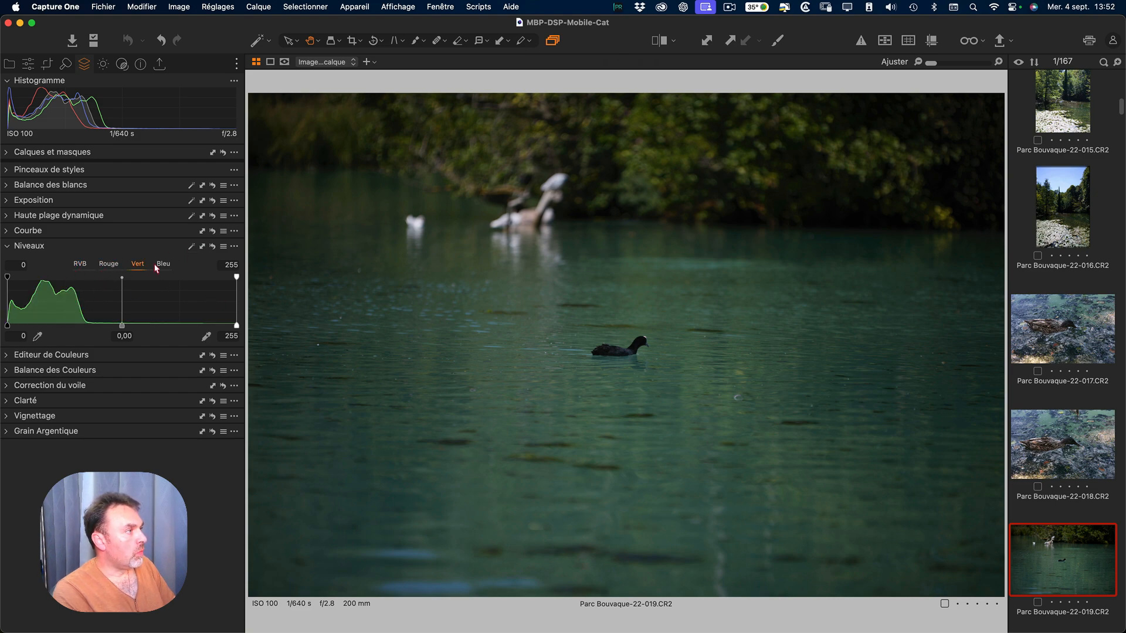
pyautogui.click(161, 265)
pyautogui.click(83, 267)
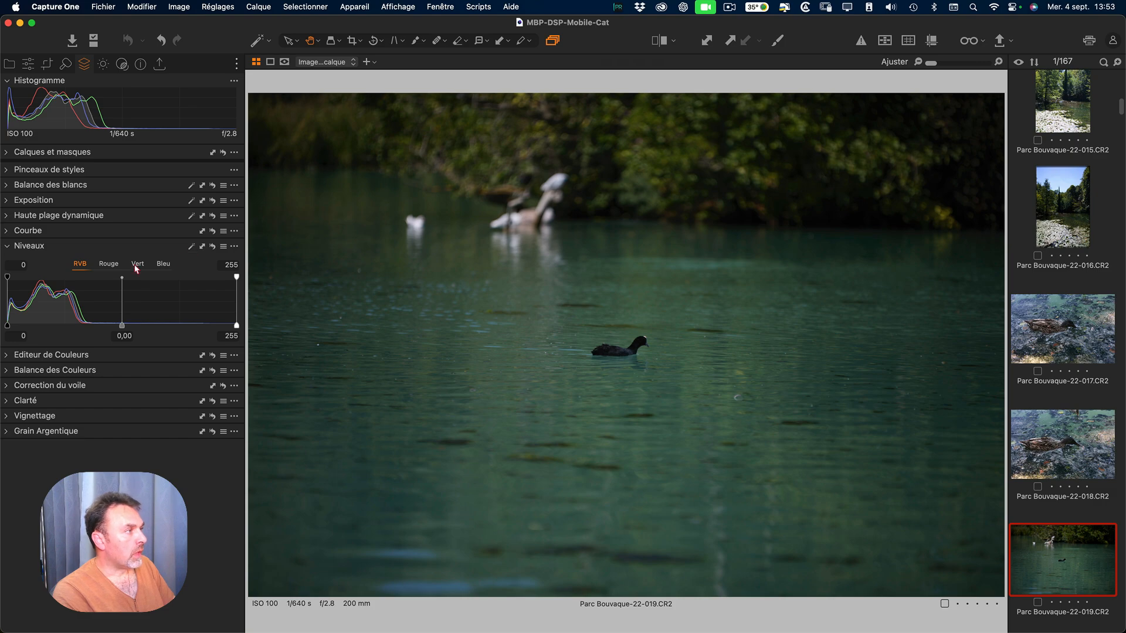
pyautogui.click(109, 264)
pyautogui.click(138, 264)
pyautogui.click(163, 263)
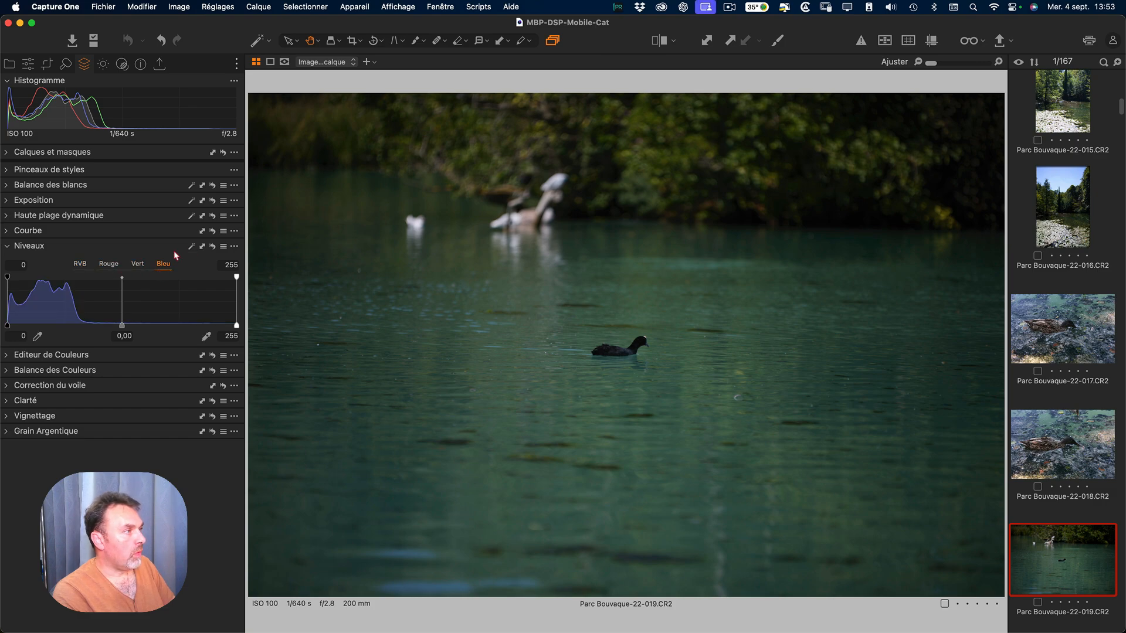
pyautogui.click(192, 248)
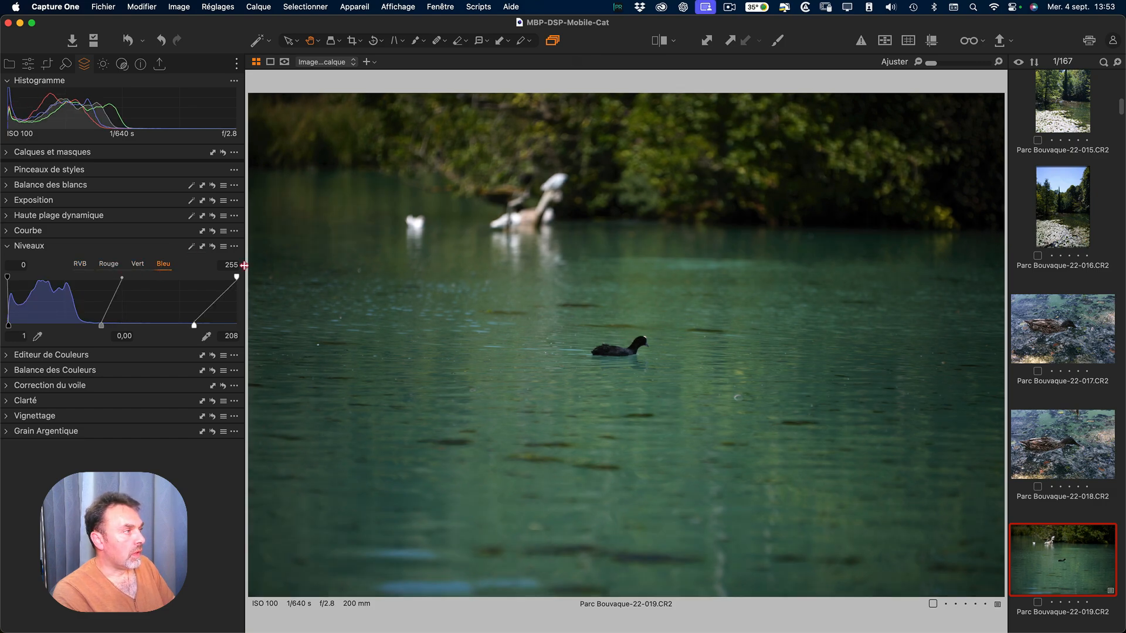
# Examine the automatic input limits of the Rouge, Vert and Bleu channels, and check the pale driftwood and its reflection at 100%.
pyautogui.click(137, 265)
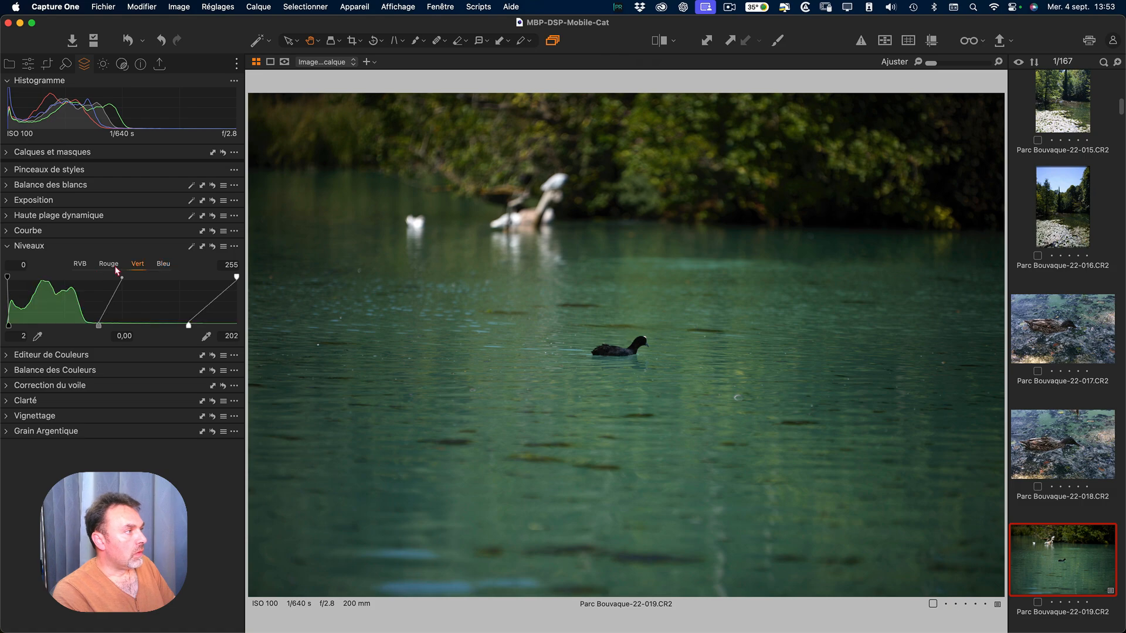
pyautogui.click(118, 265)
pyautogui.click(136, 266)
pyautogui.click(163, 264)
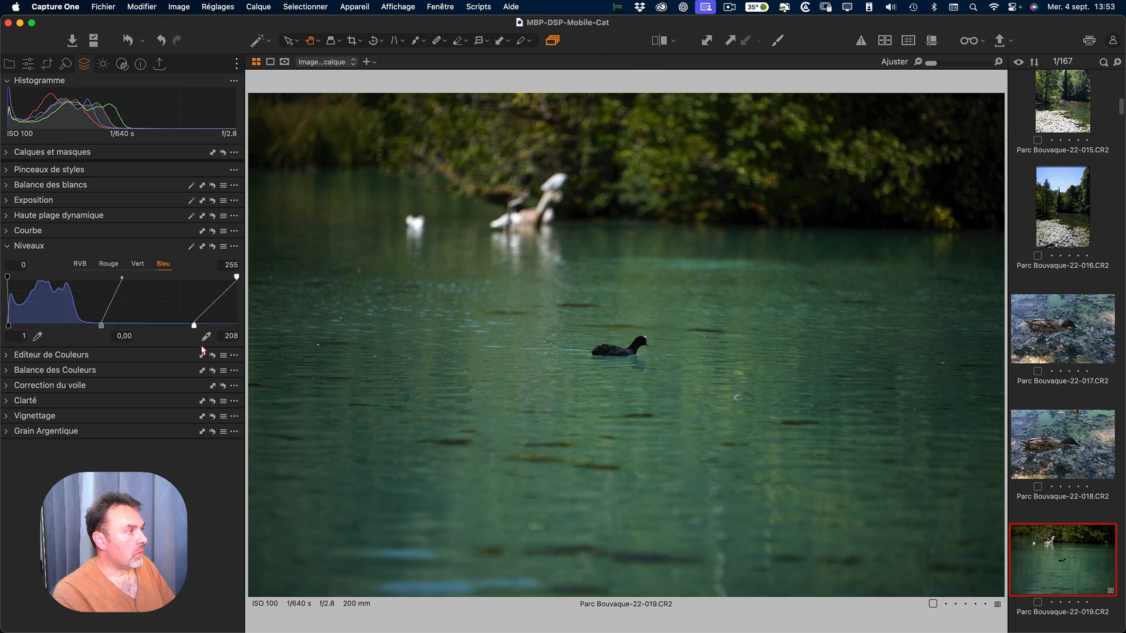
pyautogui.click(138, 263)
pyautogui.click(109, 264)
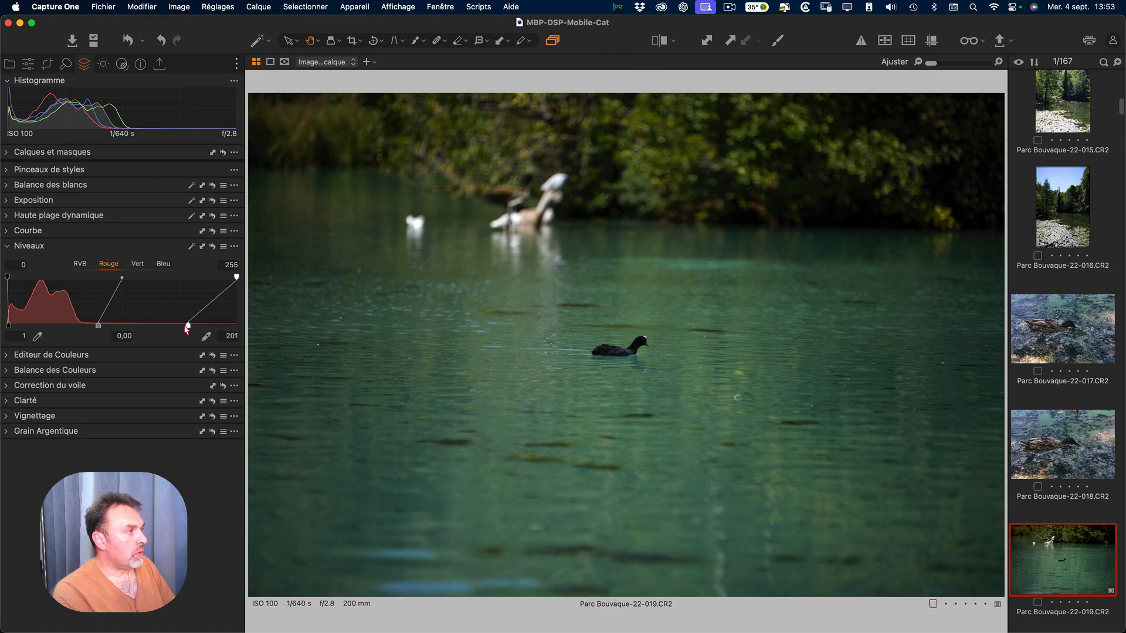
pyautogui.click(139, 265)
pyautogui.click(163, 264)
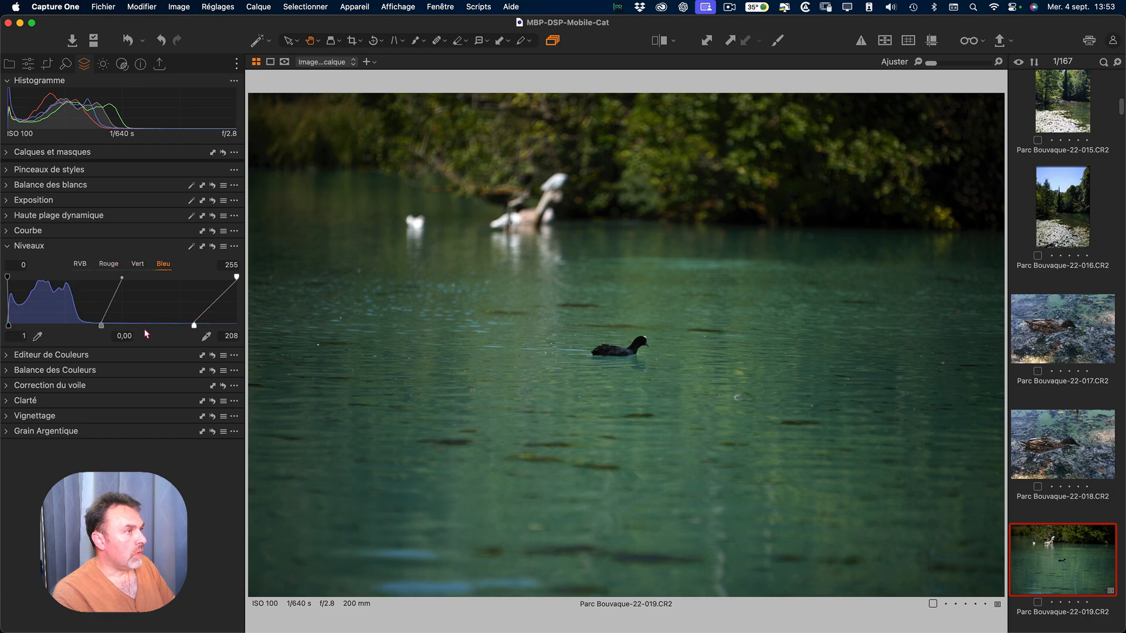
pyautogui.doubleClick(515, 226)
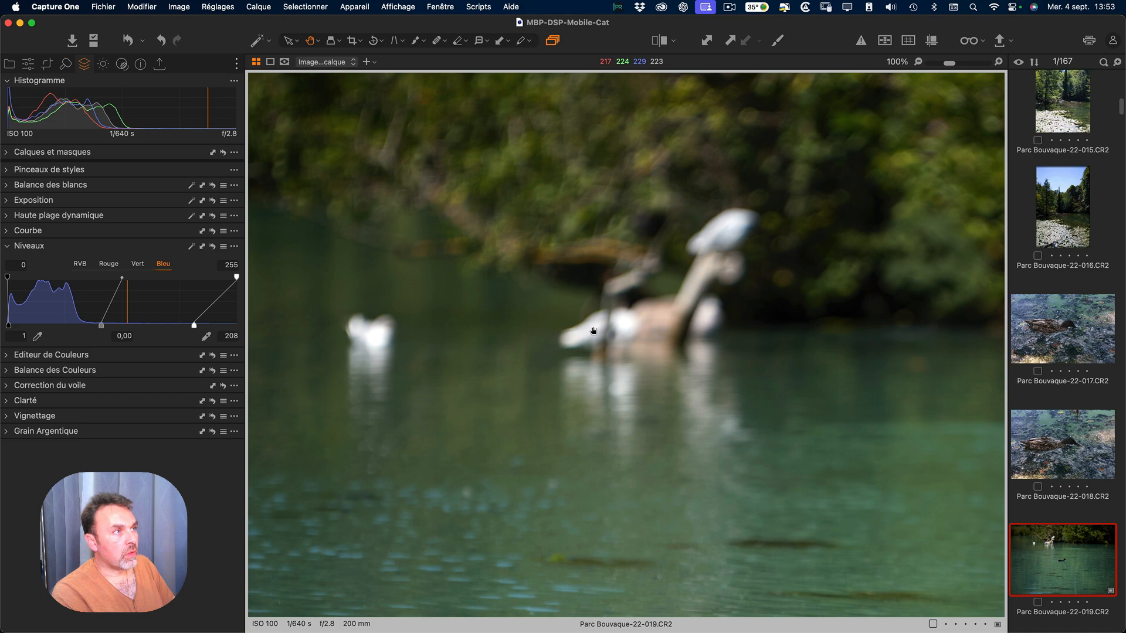
pyautogui.doubleClick(535, 417)
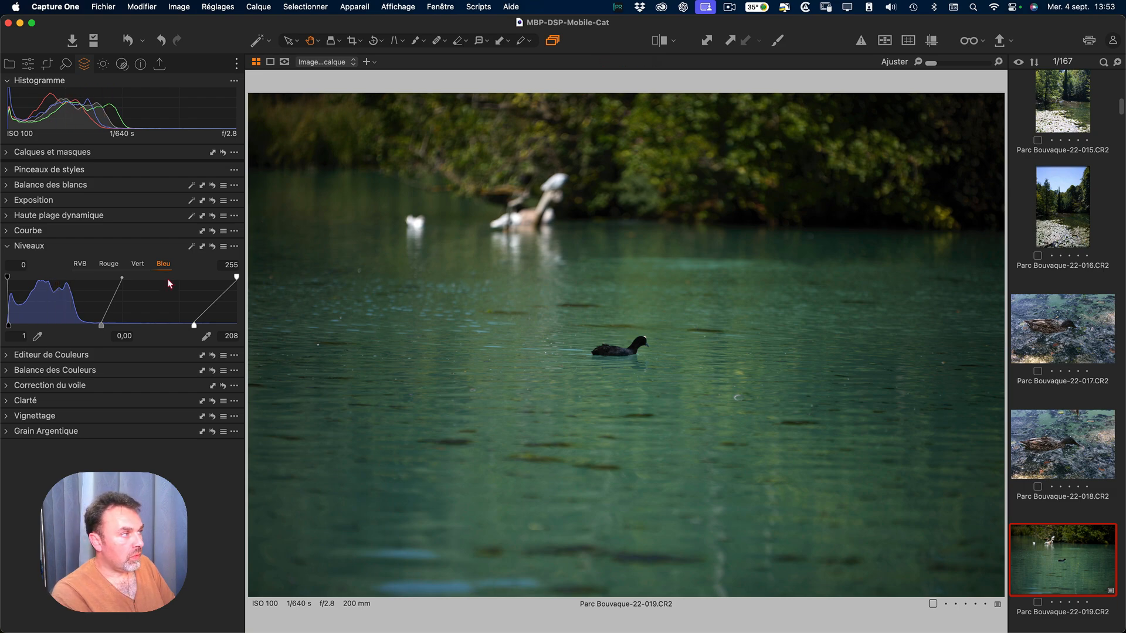
# In the RVB channel of Niveaux, set the input highlight limit to 121 and the midtone to -0,23.
pyautogui.click(81, 264)
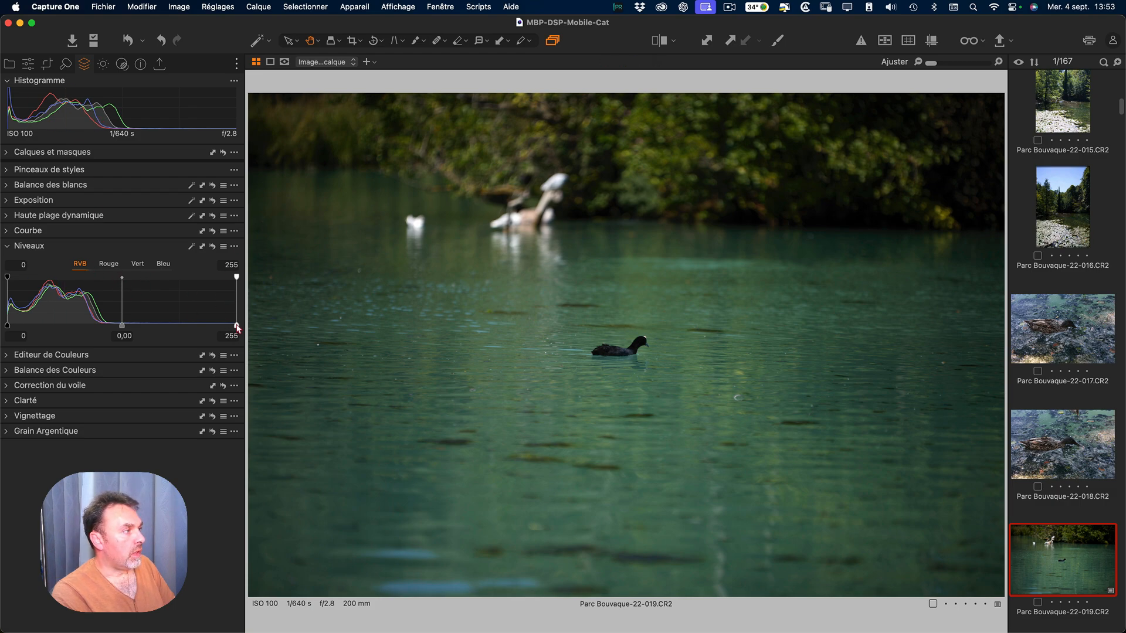
pyautogui.moveTo(238, 327); pyautogui.dragTo(116, 328)
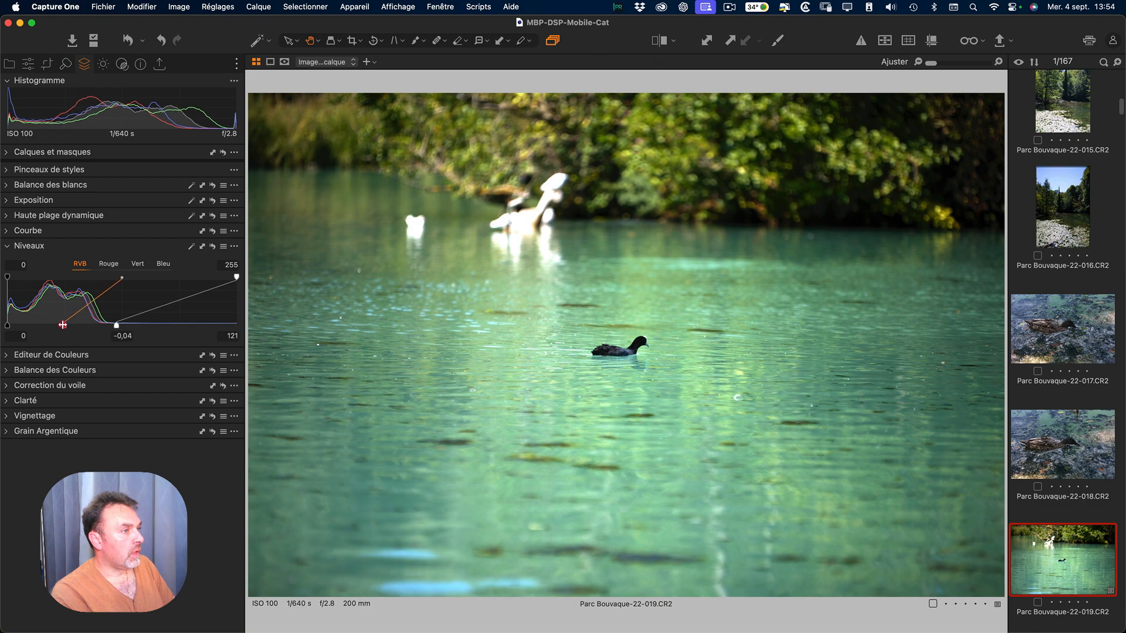
pyautogui.moveTo(61, 324); pyautogui.dragTo(74, 327)
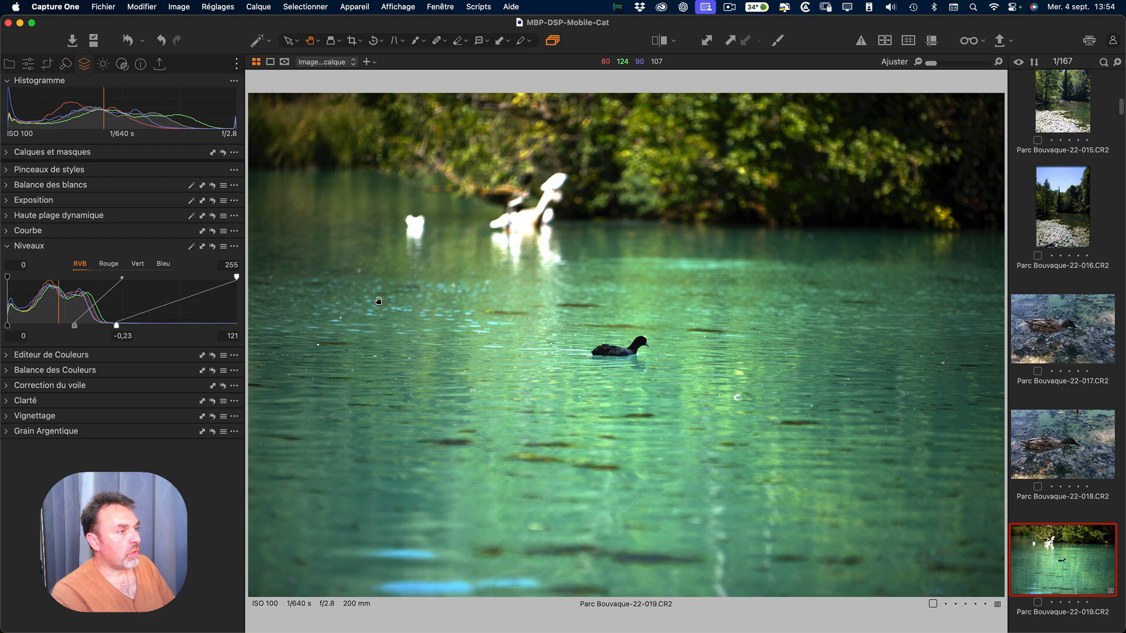
# Set the midtone of the Vert channel in Niveaux to -0,03.
pyautogui.click(138, 265)
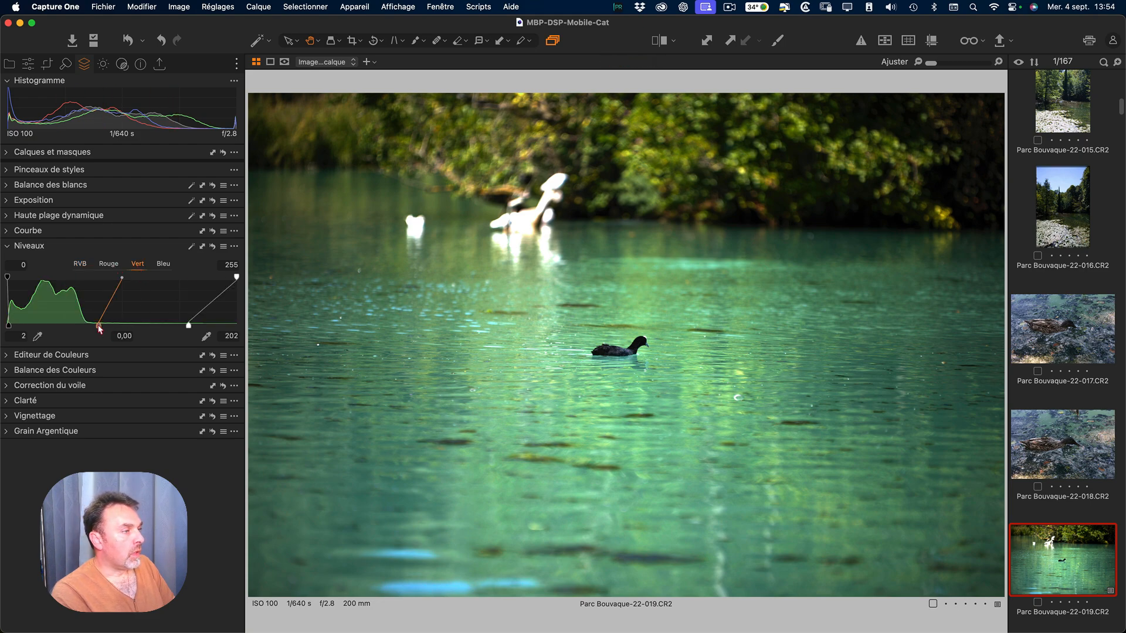
pyautogui.moveTo(100, 329); pyautogui.dragTo(100, 323)
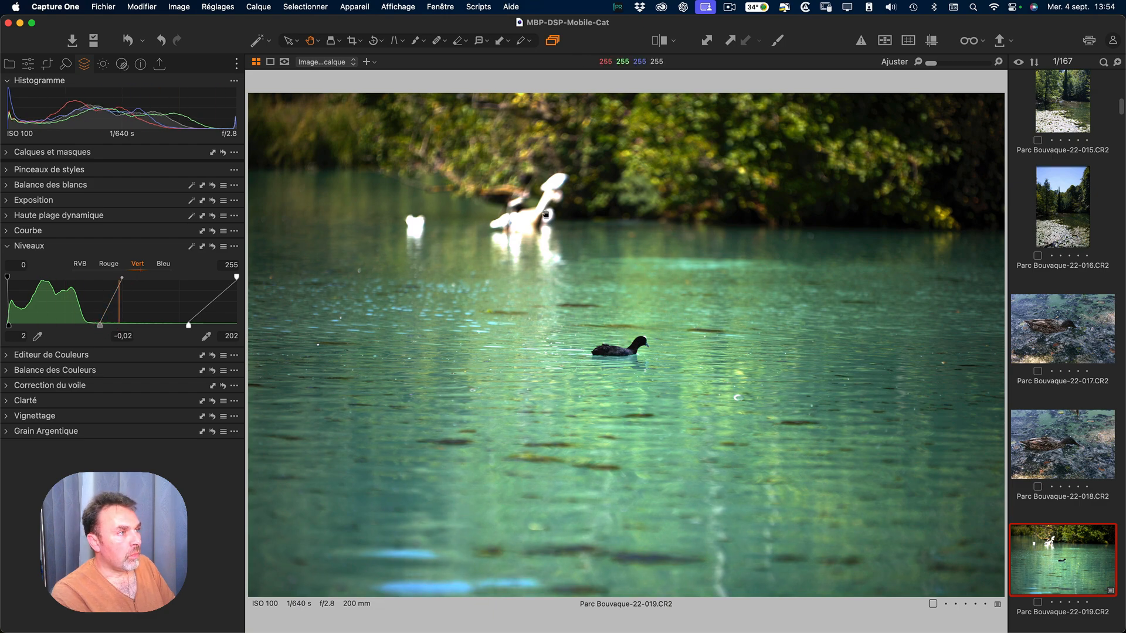
pyautogui.moveTo(100, 329); pyautogui.dragTo(101, 324)
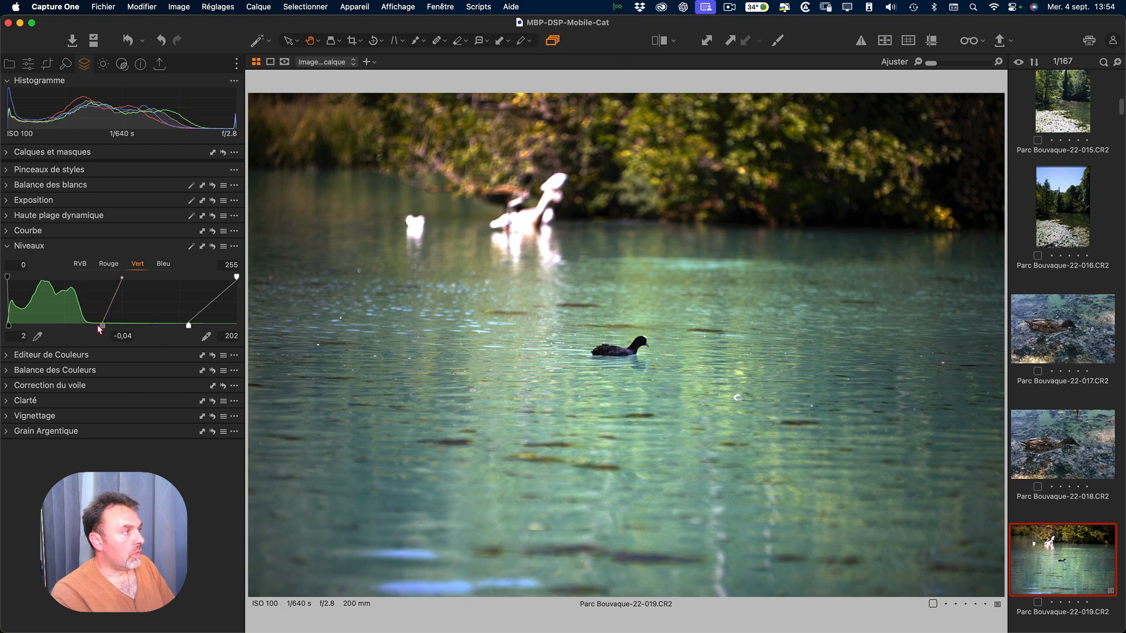
pyautogui.moveTo(99, 324); pyautogui.dragTo(98, 324)
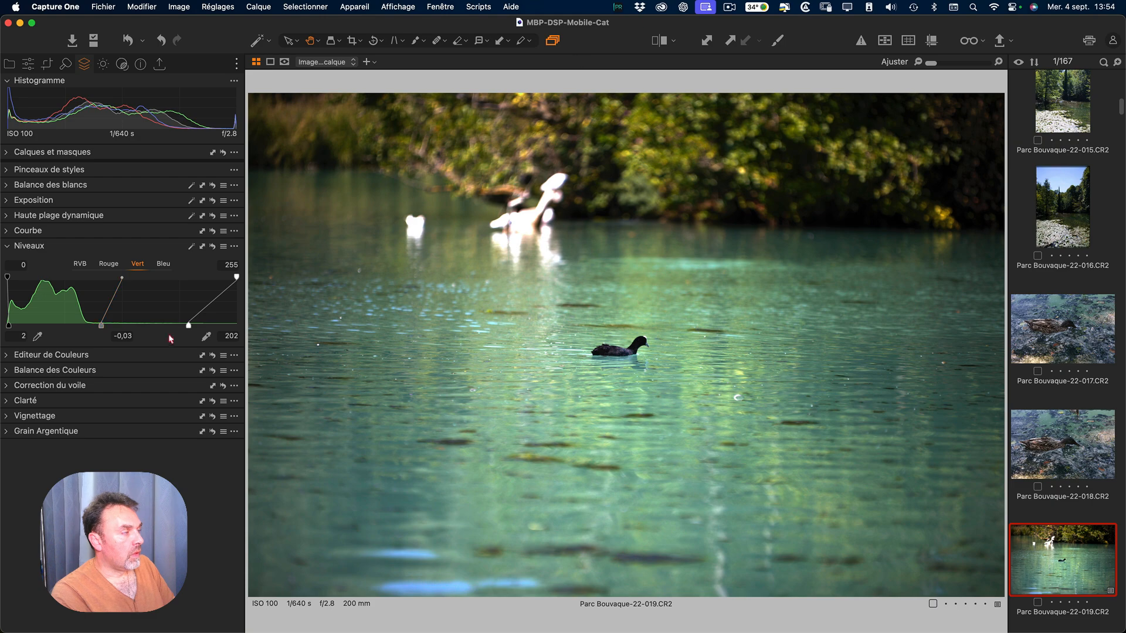
# Switch the before/after comparison to Vue Complète and compare the original and corrected photo several times, ending on the corrected version.
pyautogui.press('y')
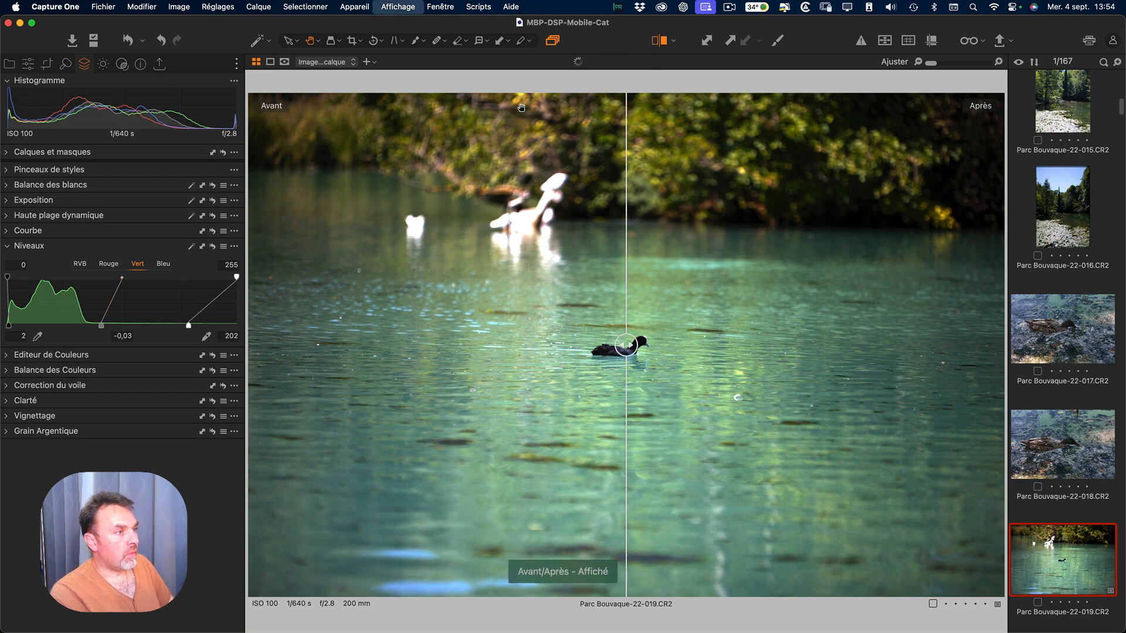
pyautogui.click(673, 41)
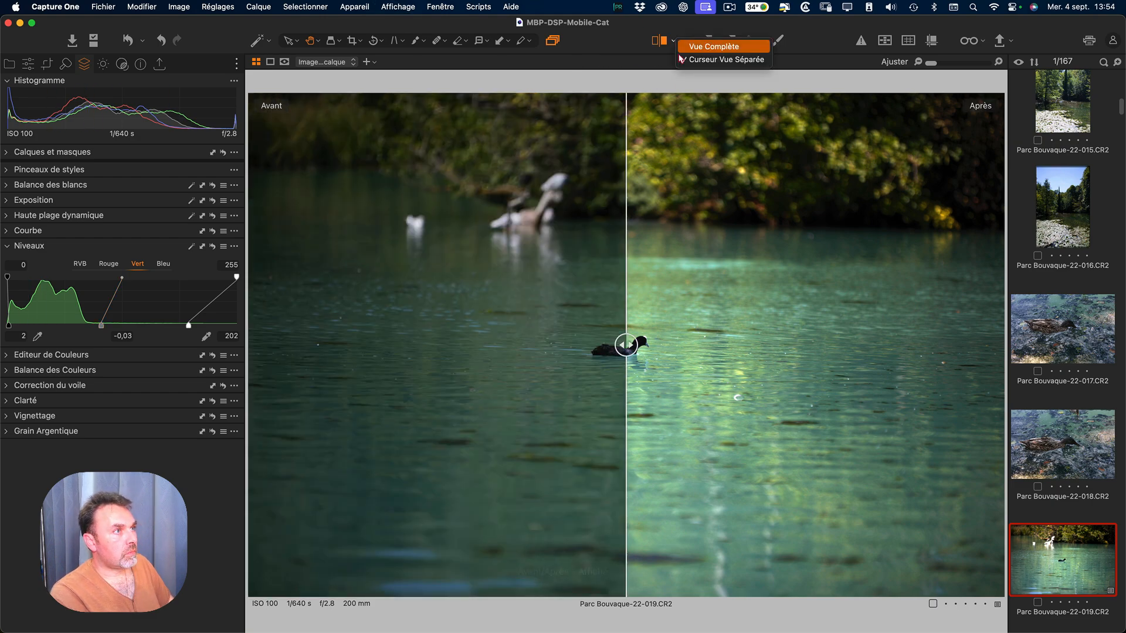
pyautogui.click(710, 47)
pyautogui.press('y')
pyautogui.press('y')
pyautogui.press('y')
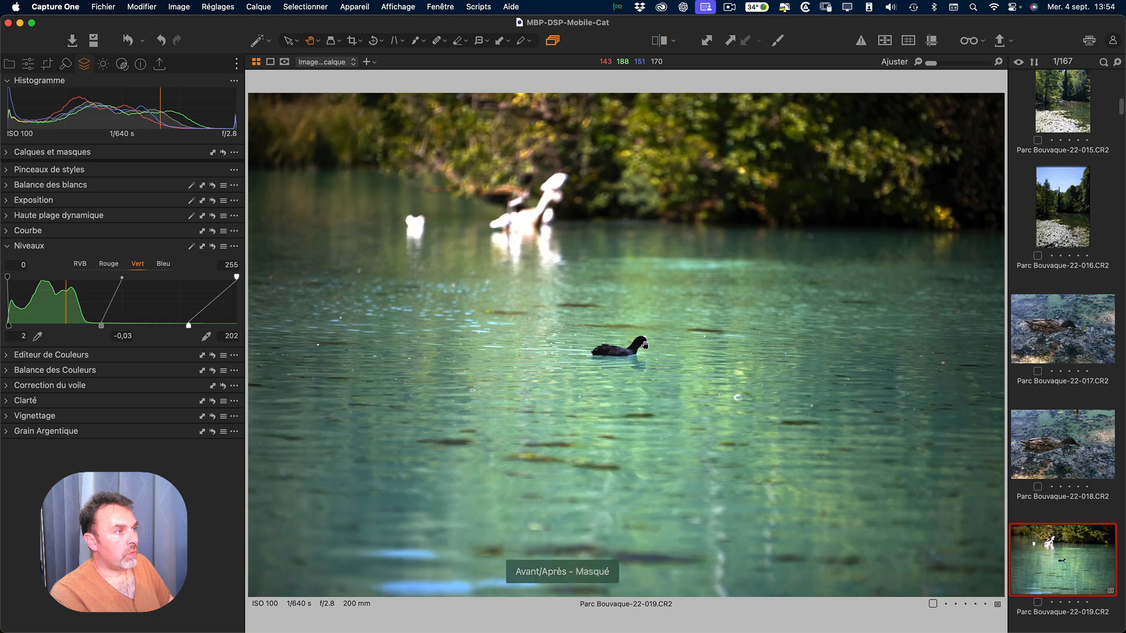
pyautogui.press('y')
pyautogui.press('y')
pyautogui.press('y')
pyautogui.press('y')
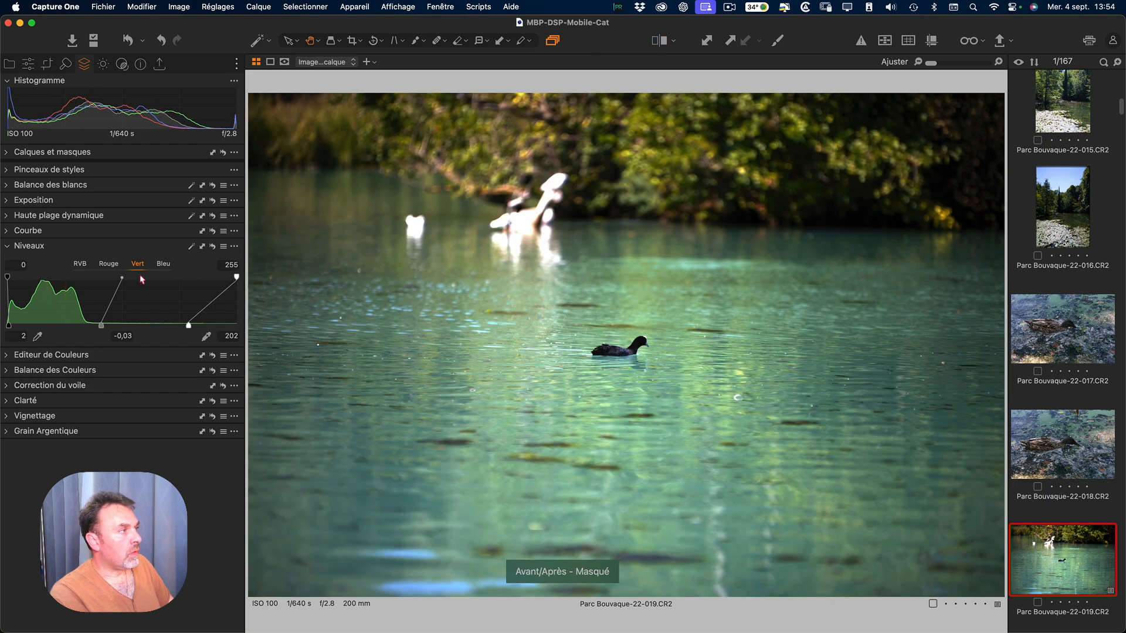
# In Niveaux, set the Bleu channel's midtone to 0,01 and the RVB output highlight limit to 196.
pyautogui.click(163, 264)
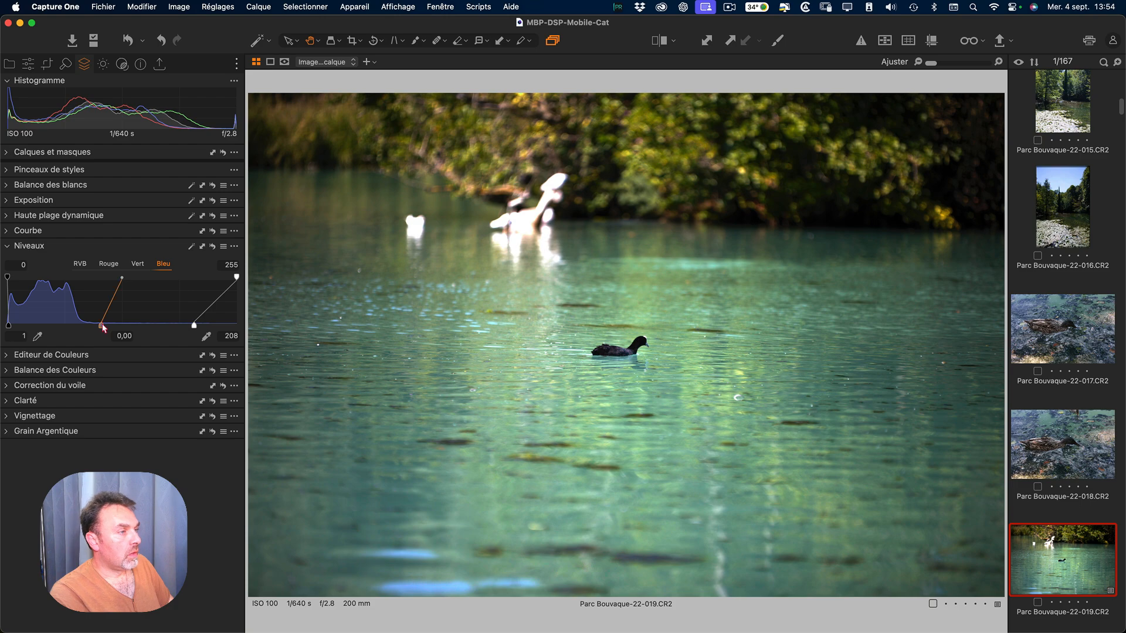
pyautogui.moveTo(103, 328); pyautogui.dragTo(101, 324)
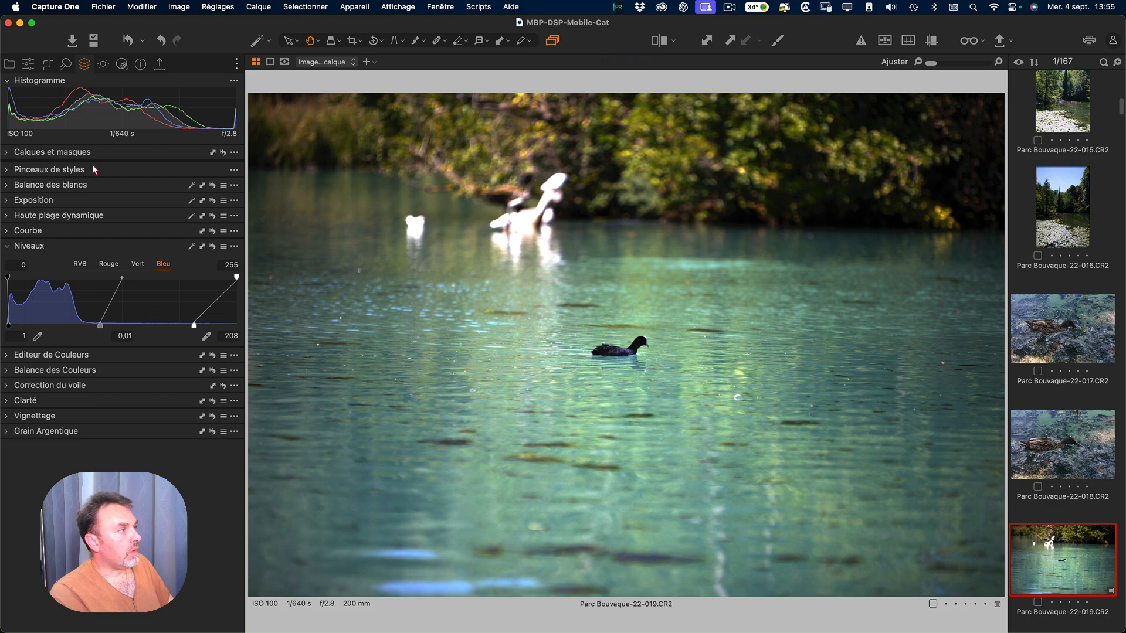
pyautogui.click(80, 266)
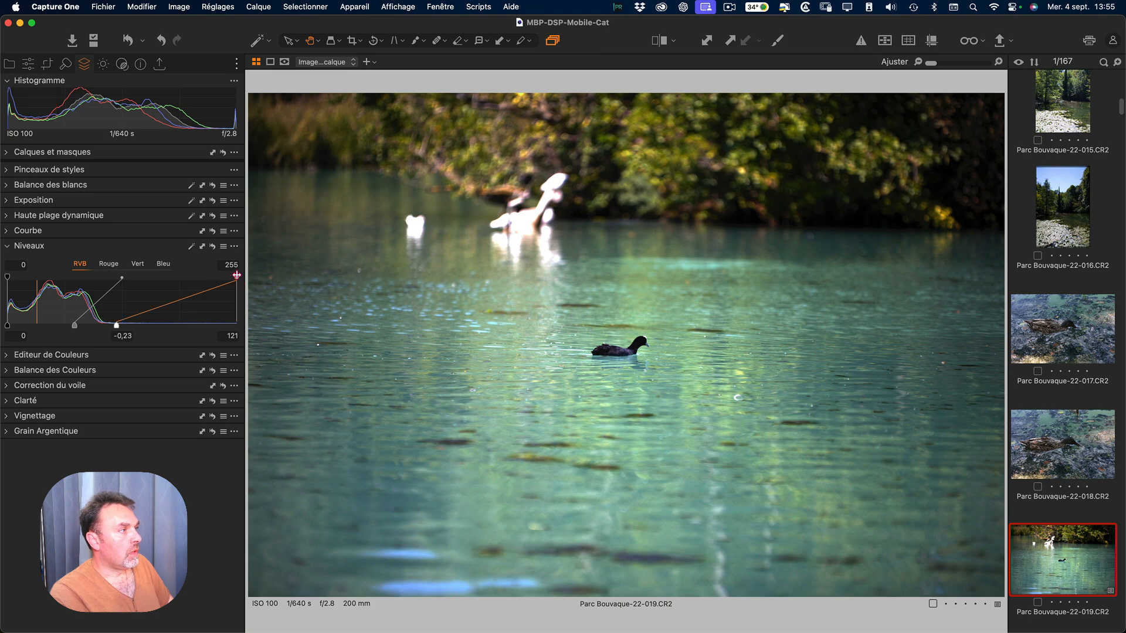
pyautogui.moveTo(234, 275); pyautogui.dragTo(182, 269)
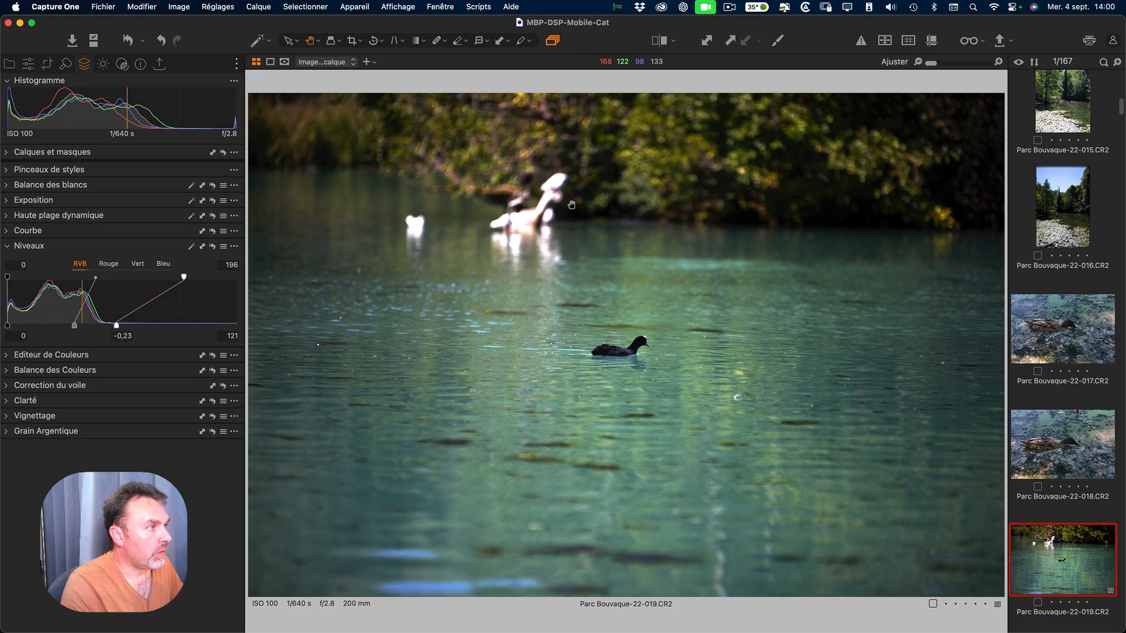
# Try adjusting the RVB output shadow limit in Niveaux.
pyautogui.click(109, 265)
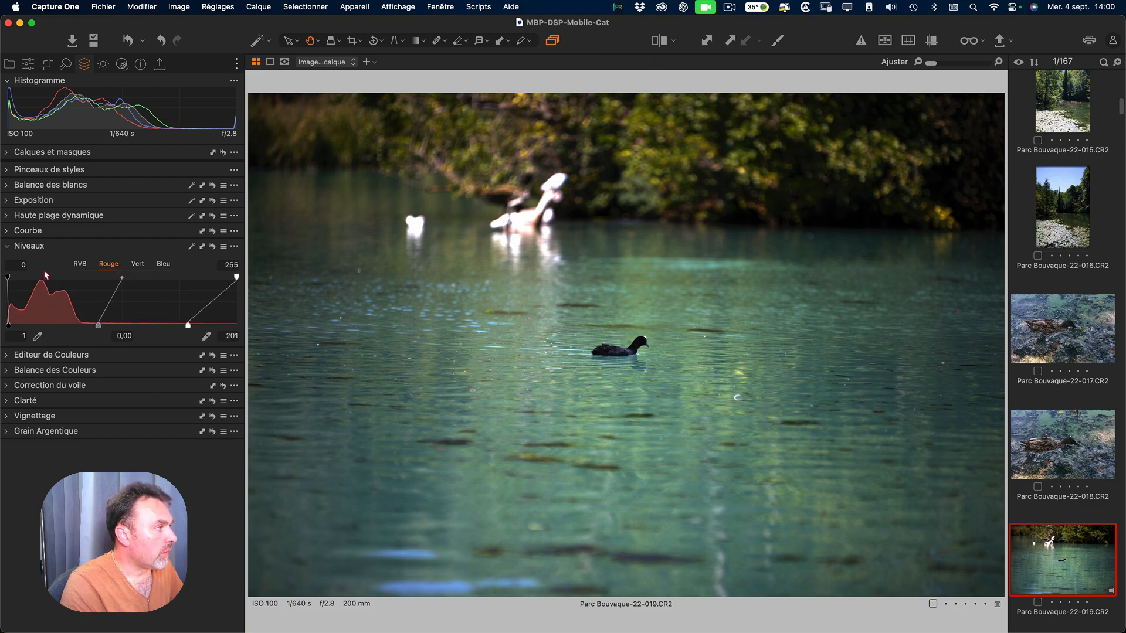
pyautogui.click(79, 264)
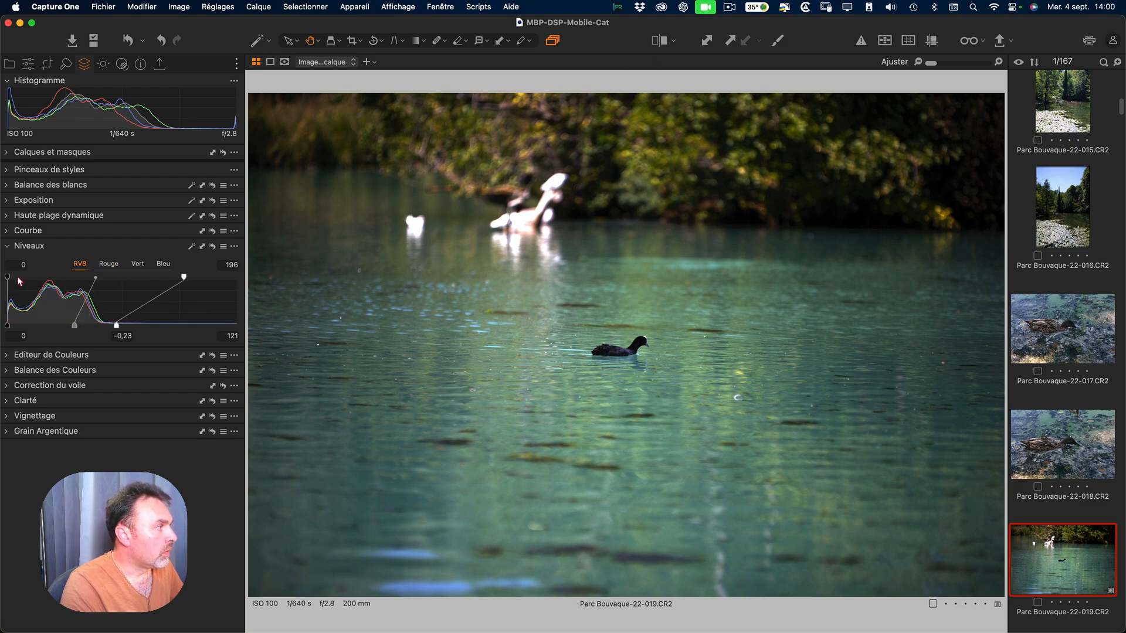
pyautogui.moveTo(8, 279)
pyautogui.mouseDown()
pyautogui.moveTo(20, 278)
pyautogui.moveTo(6, 277)
pyautogui.mouseUp()
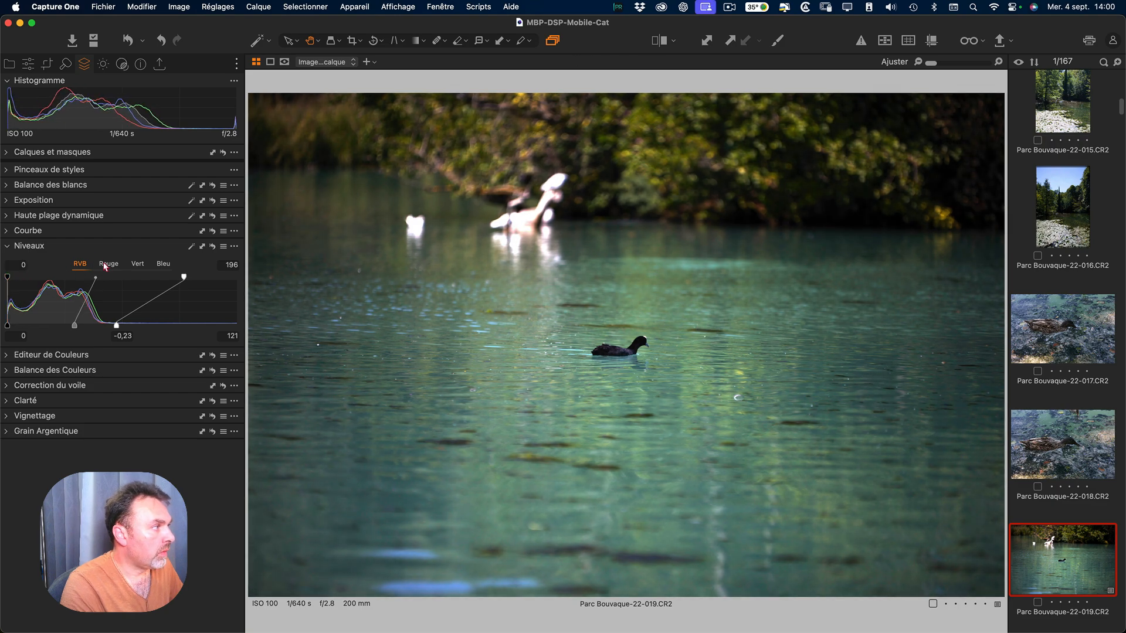
# Set the Rouge channel's midtone in Niveaux to 0,02 and check the result against the original with the full-view before/after comparison.
pyautogui.click(137, 264)
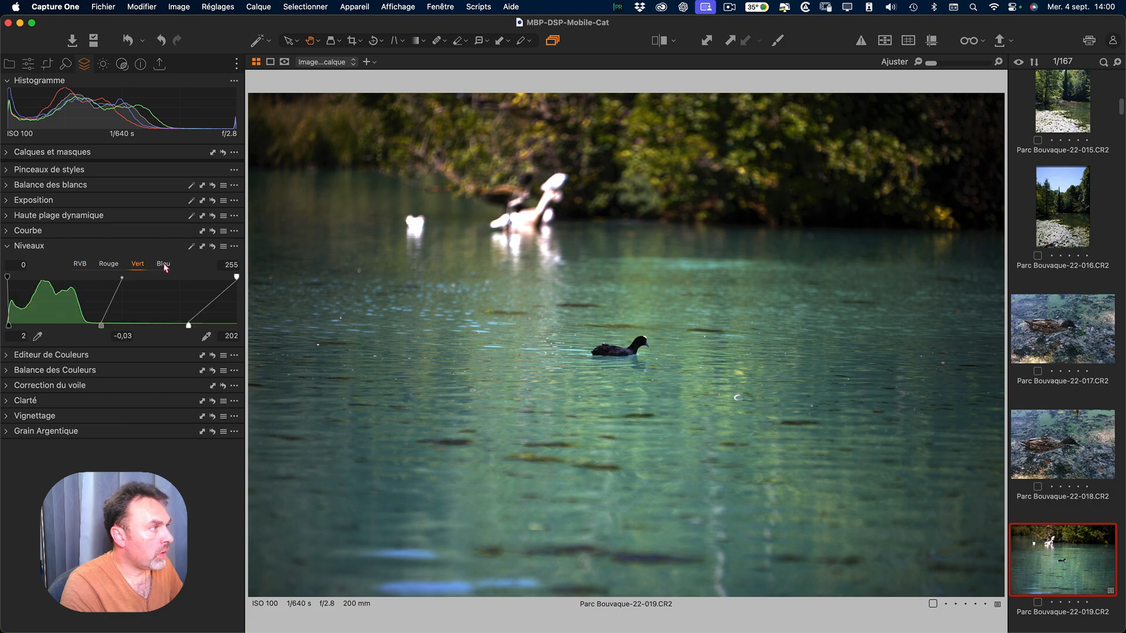
pyautogui.click(109, 264)
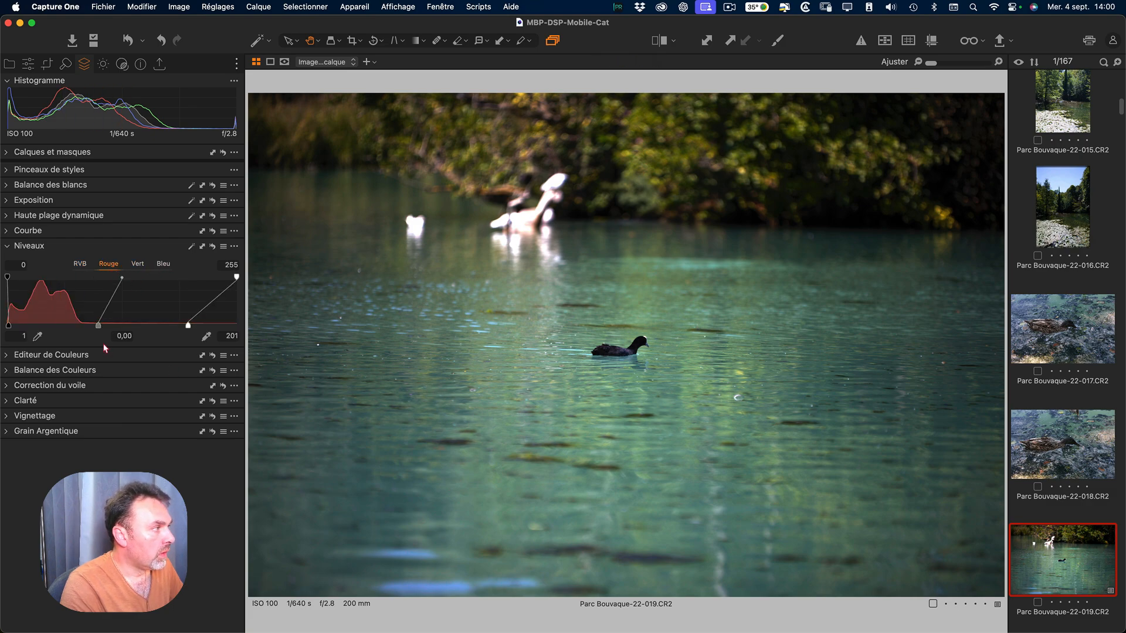
pyautogui.moveTo(98, 326); pyautogui.dragTo(94, 324)
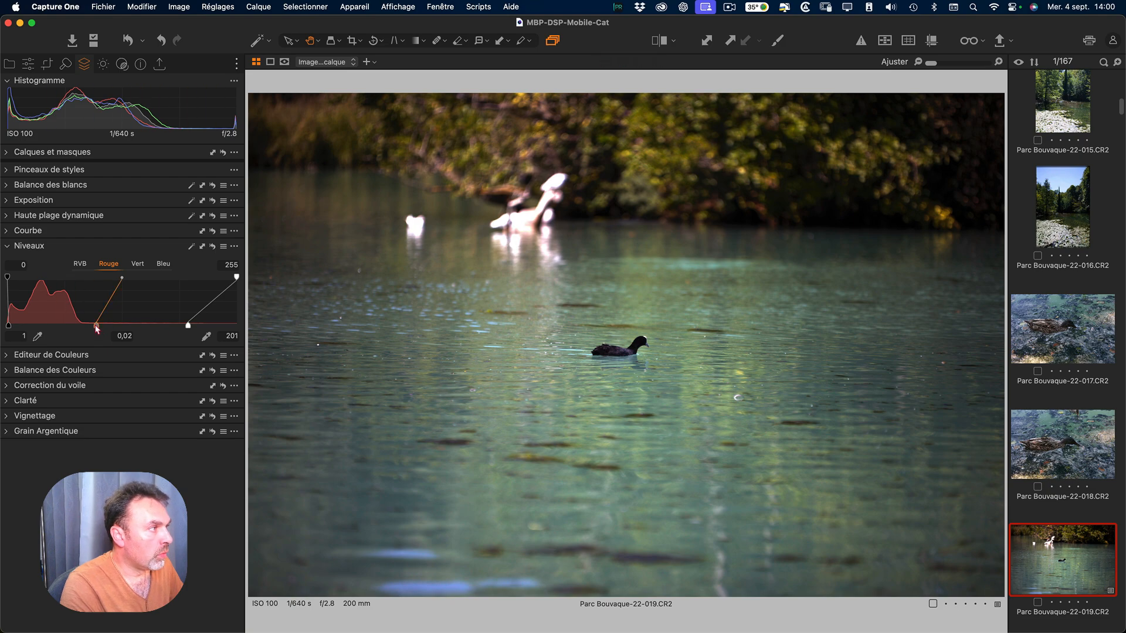
pyautogui.press('y')
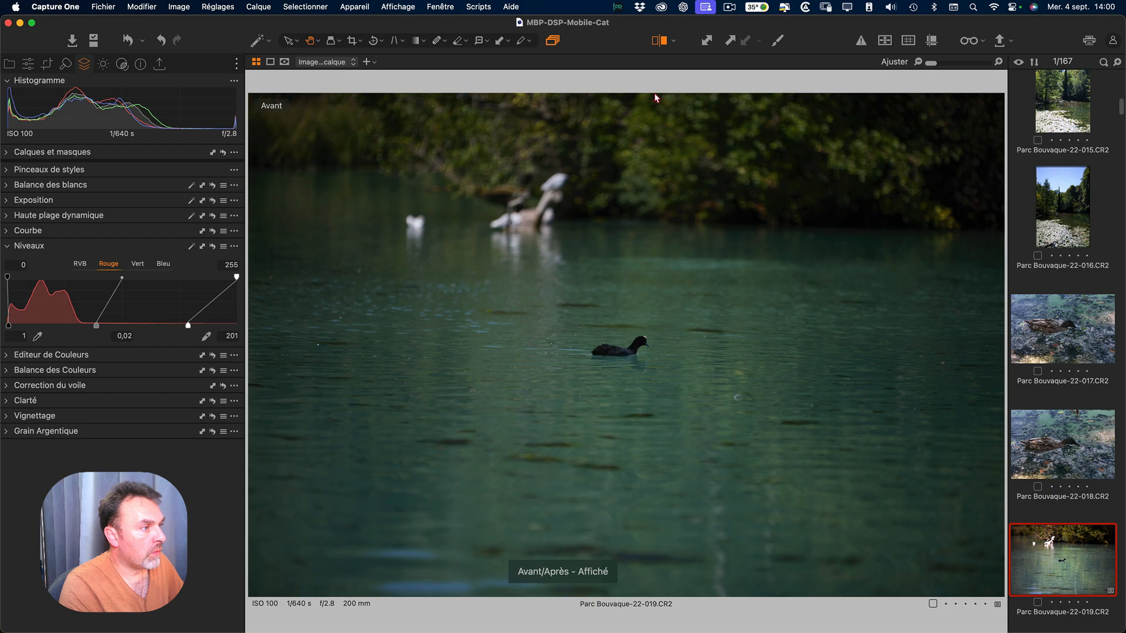
pyautogui.press('y')
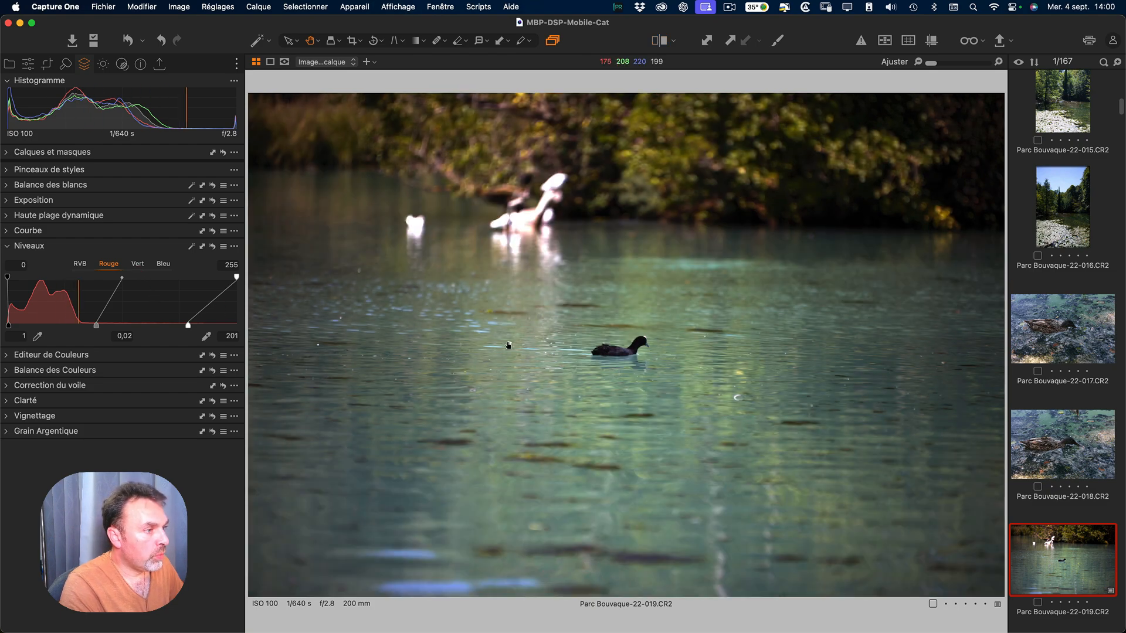
# Lower the input highlight limit of the Bleu channel in Niveaux to 203.
pyautogui.click(162, 263)
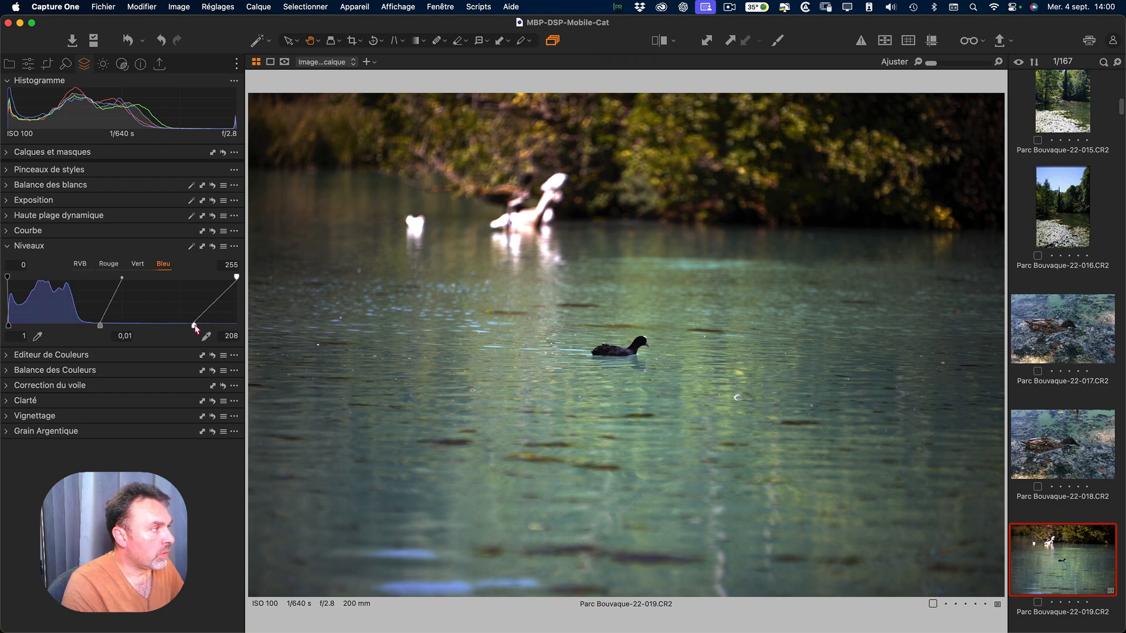
pyautogui.moveTo(194, 325); pyautogui.dragTo(186, 324)
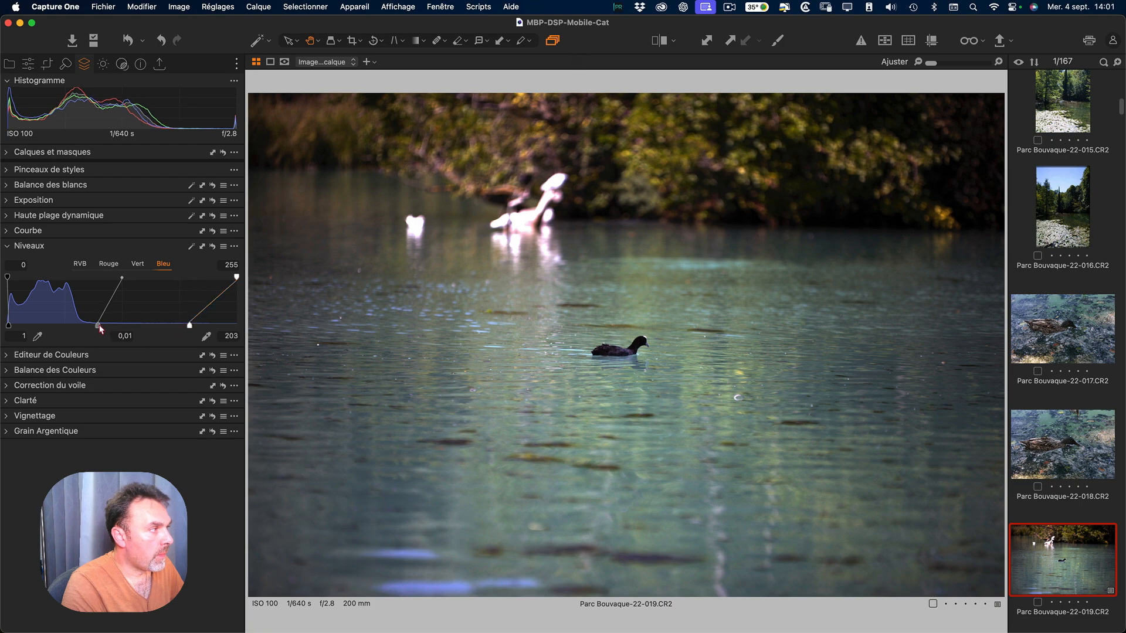
# Set the Bleu channel's midtone in Niveaux to 0,03 and review the Rouge and Vert channel levels.
pyautogui.moveTo(100, 325); pyautogui.dragTo(97, 322)
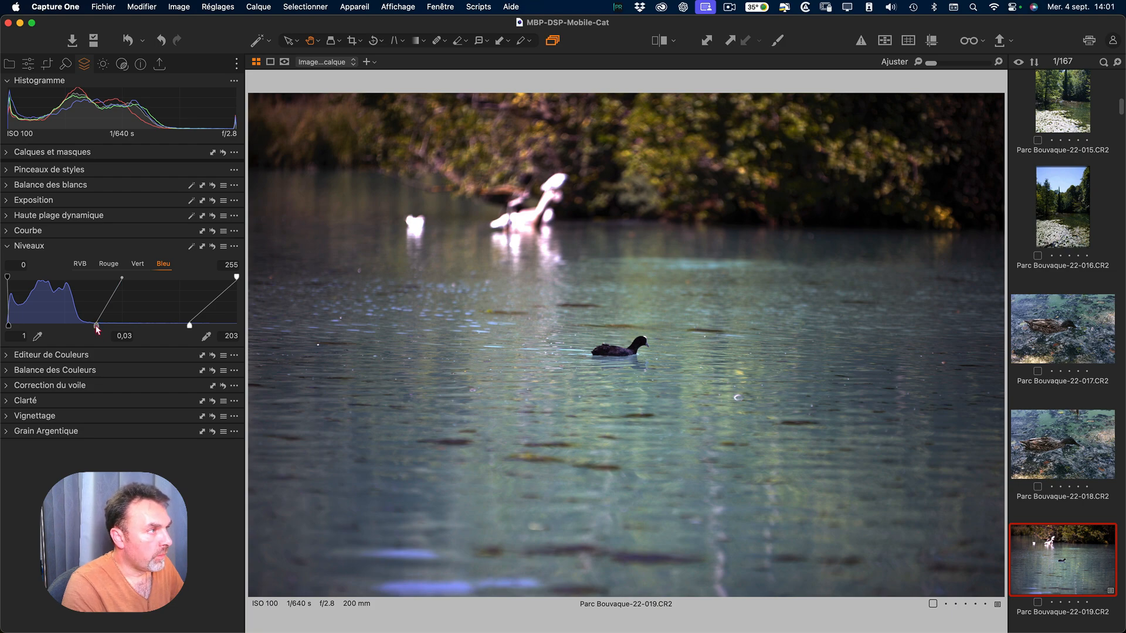
pyautogui.click(138, 264)
pyautogui.click(108, 264)
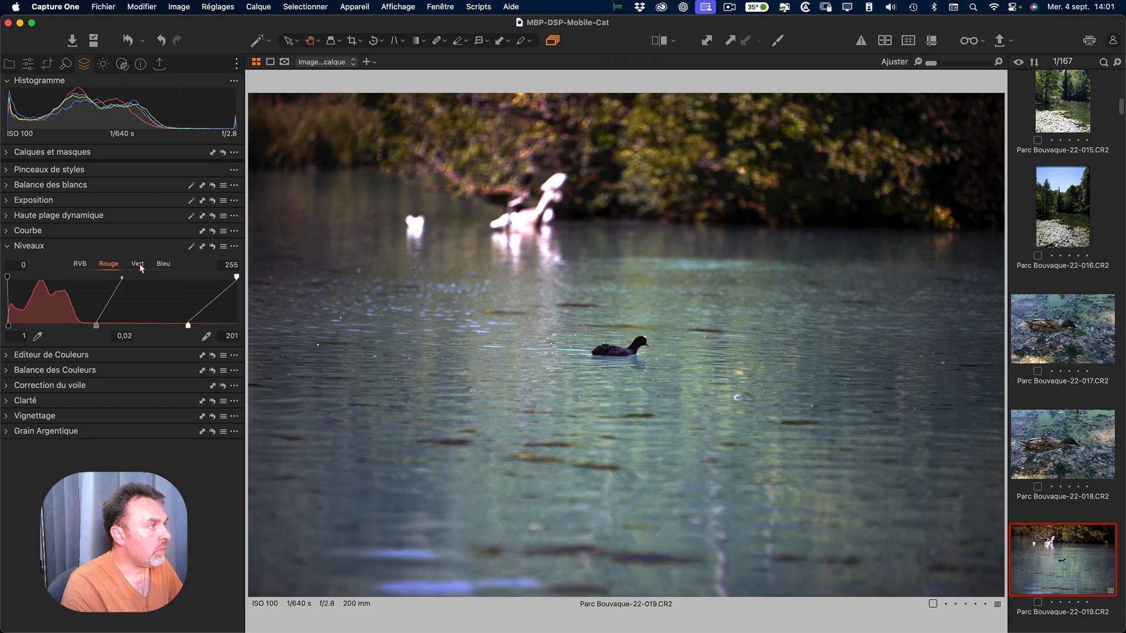
pyautogui.click(141, 265)
pyautogui.click(163, 266)
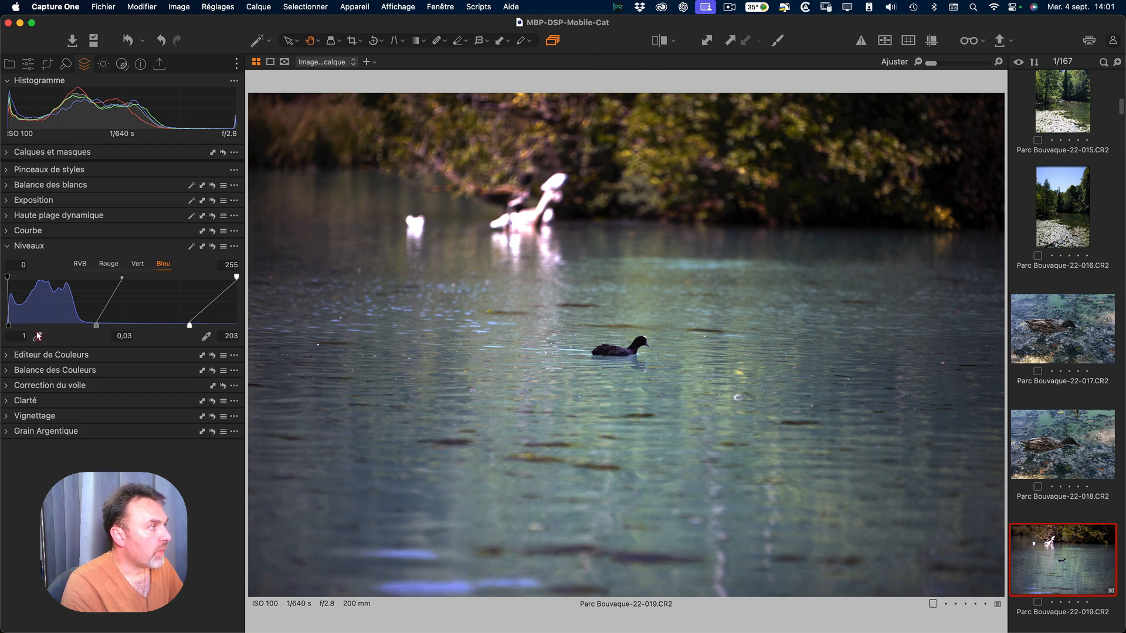
# Set the Bleu channel's input shadow limit in Niveaux to 0 and its output shadow limit to 3.
pyautogui.moveTo(8, 327); pyautogui.dragTo(5, 324)
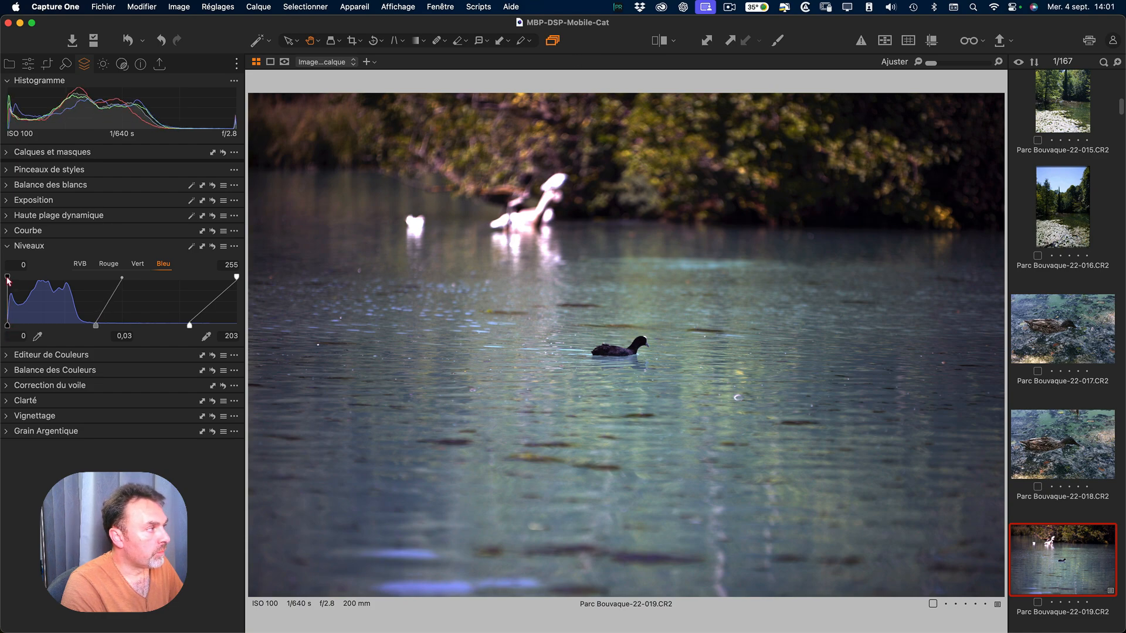
pyautogui.moveTo(7, 277); pyautogui.dragTo(5, 278)
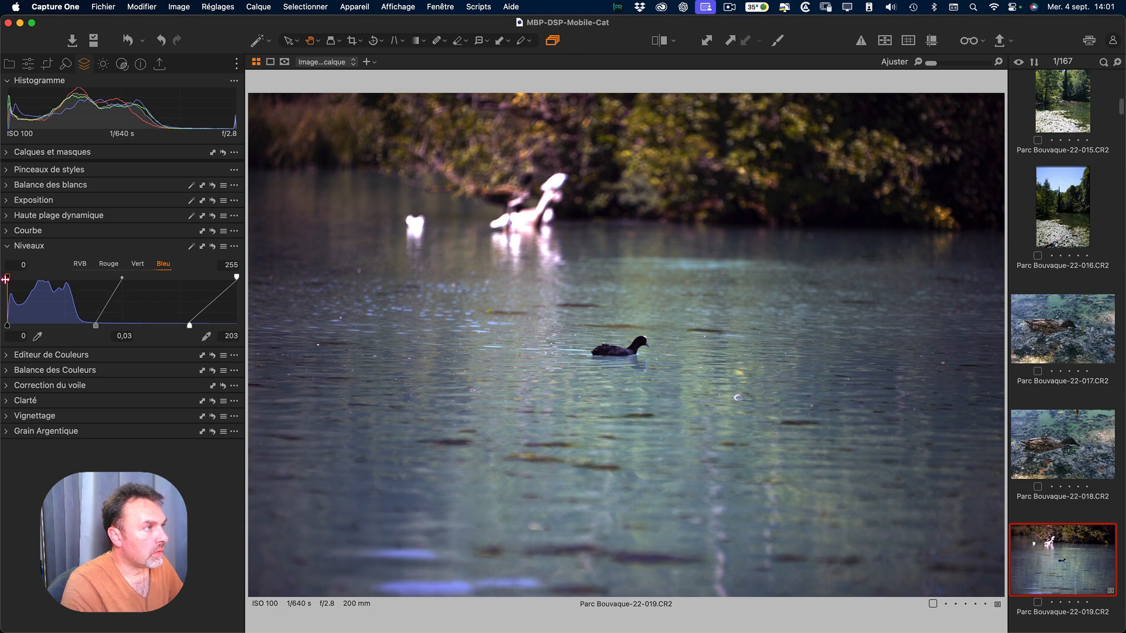
pyautogui.moveTo(8, 279); pyautogui.dragTo(13, 275)
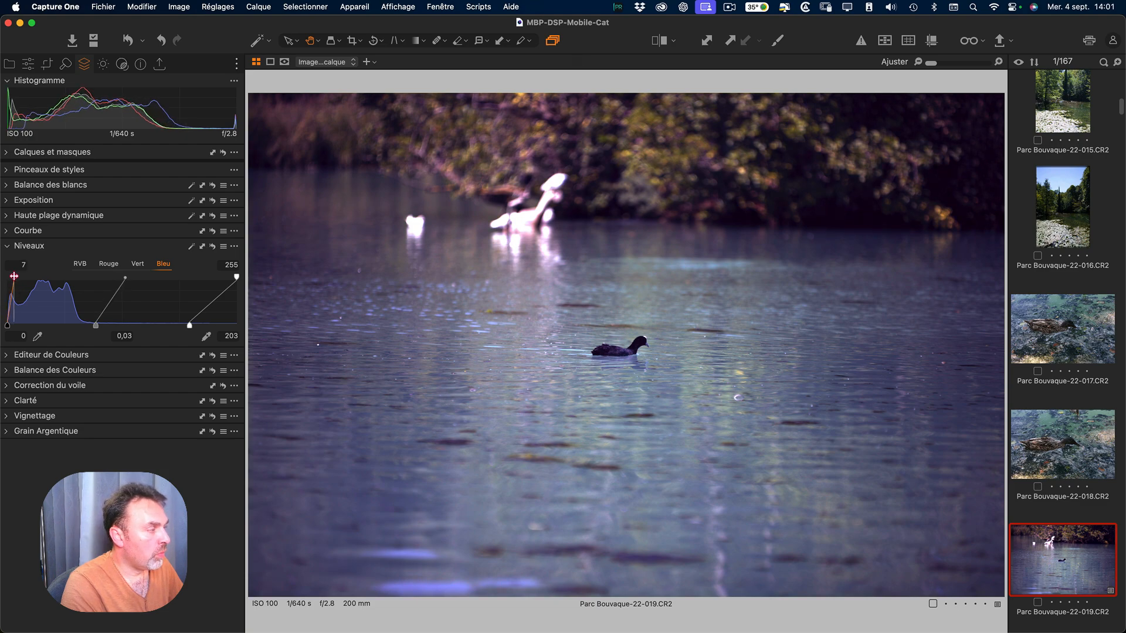
pyautogui.moveTo(15, 276); pyautogui.dragTo(9, 274)
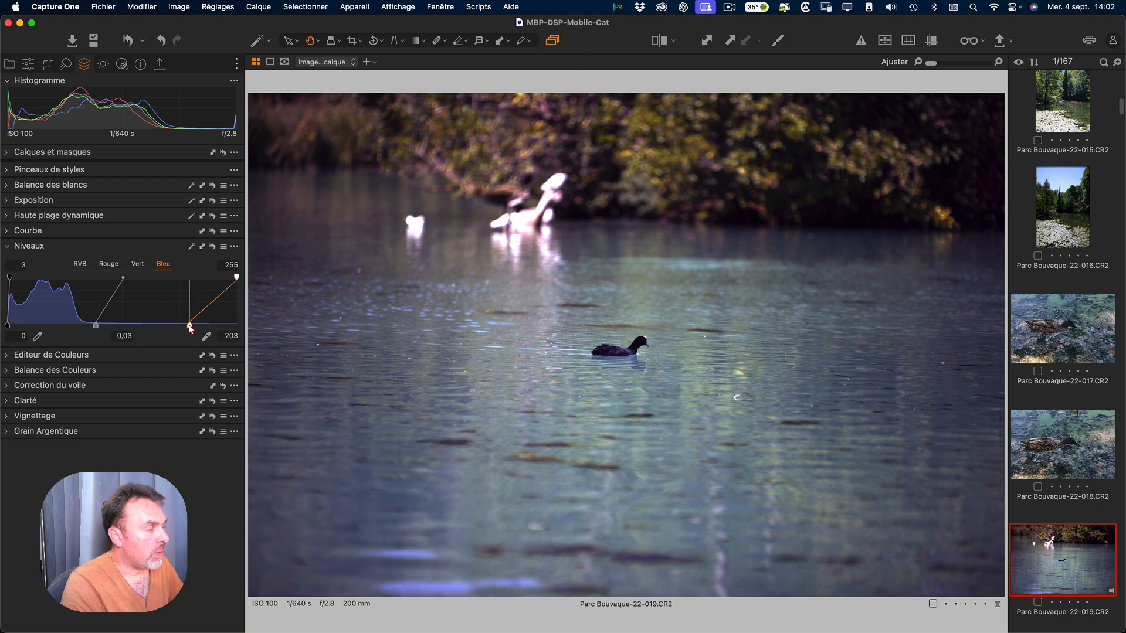
# Raise the input highlight limits in Niveaux to 208 for the Vert channel and 227 for the Bleu channel.
pyautogui.moveTo(190, 327); pyautogui.dragTo(204, 324)
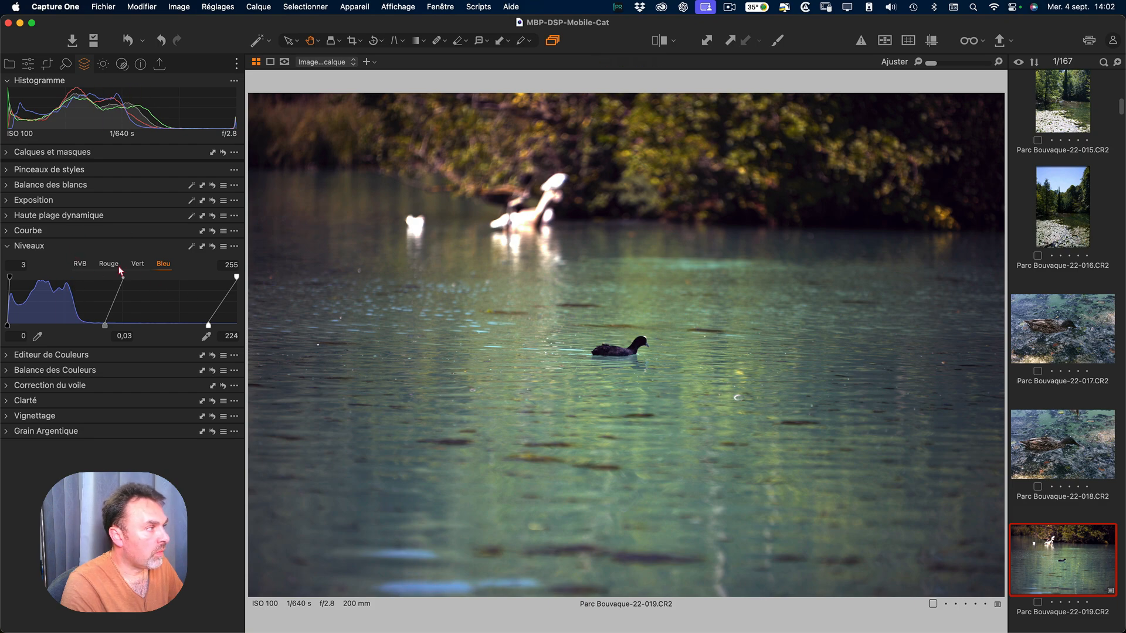
pyautogui.click(138, 264)
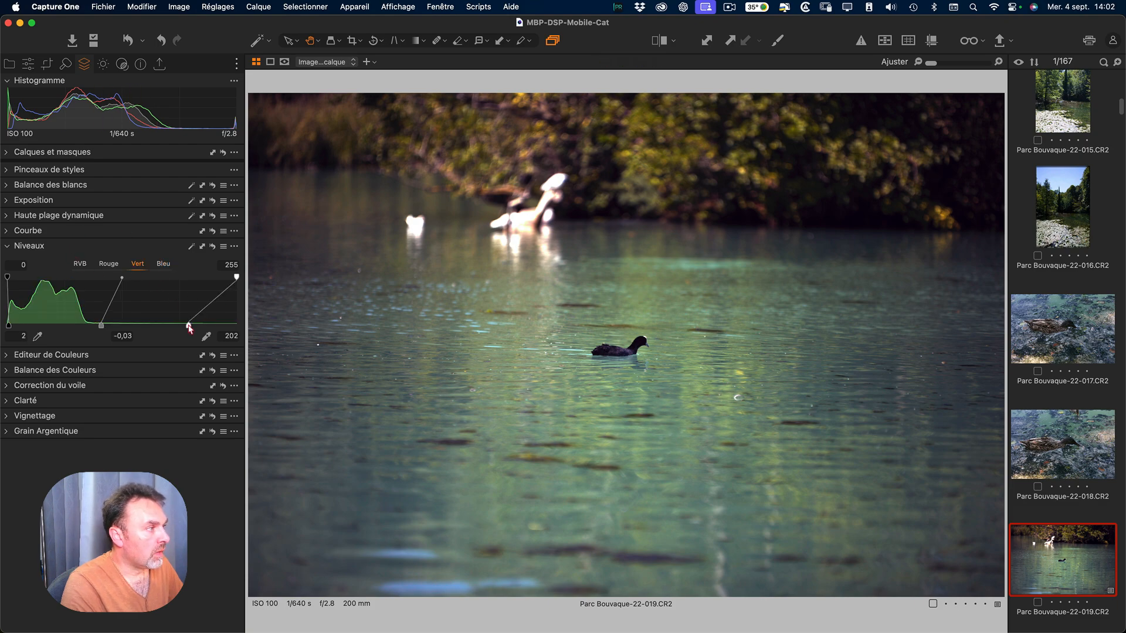
pyautogui.moveTo(188, 325); pyautogui.dragTo(192, 324)
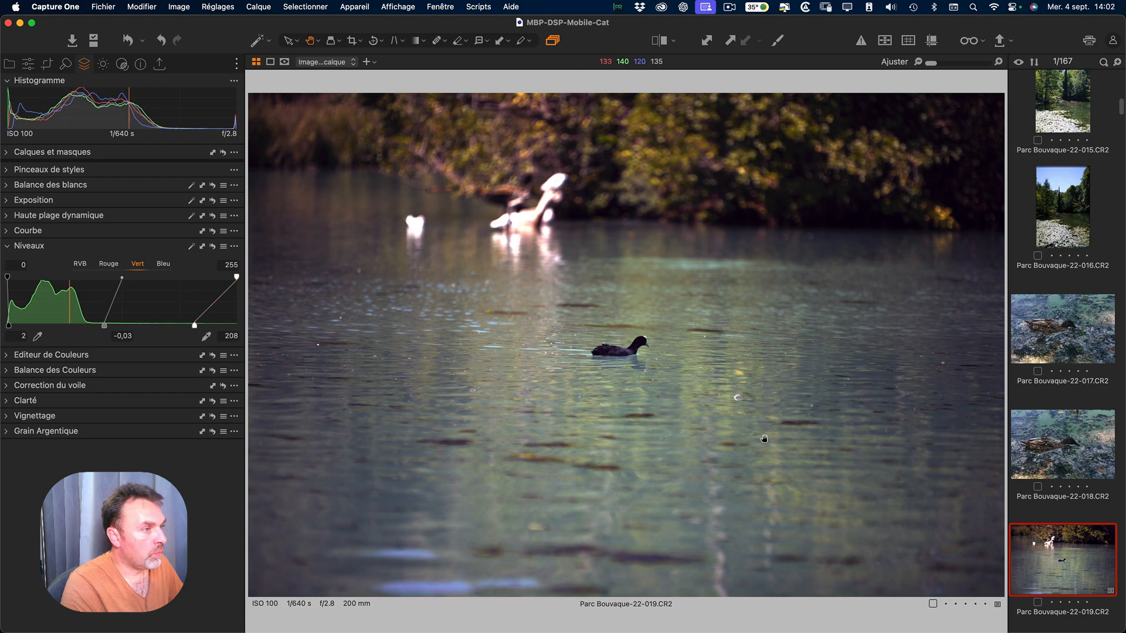
pyautogui.click(163, 264)
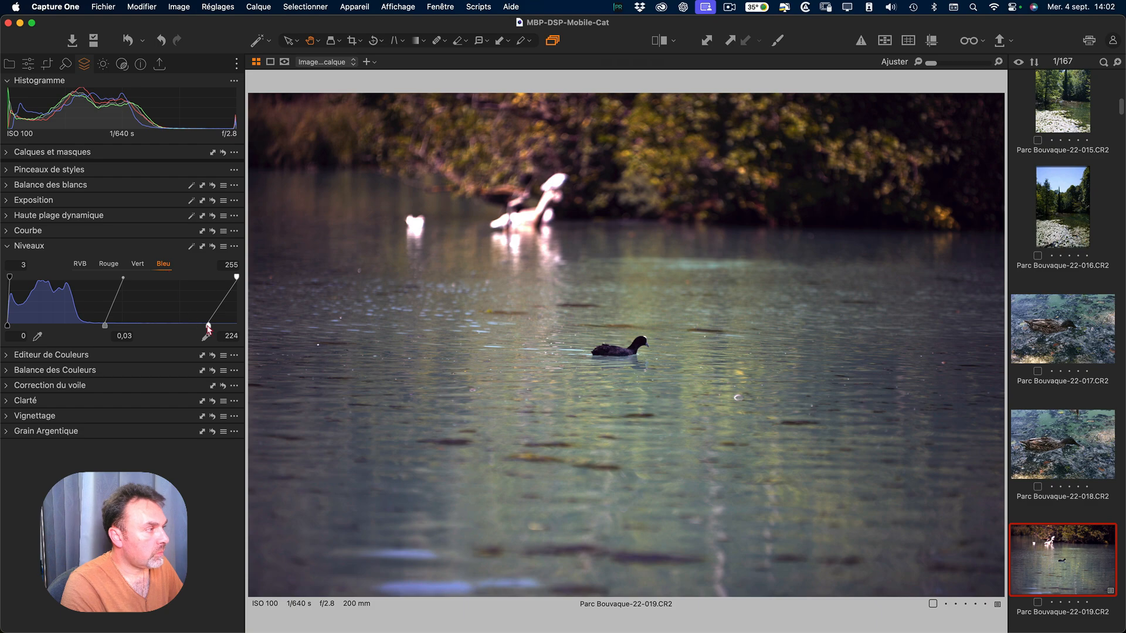
pyautogui.moveTo(209, 327); pyautogui.dragTo(209, 324)
# Compare the corrected lake photo with the original by sweeping the split-view before/after divider across it, and close the comparison.
pyautogui.click(673, 41)
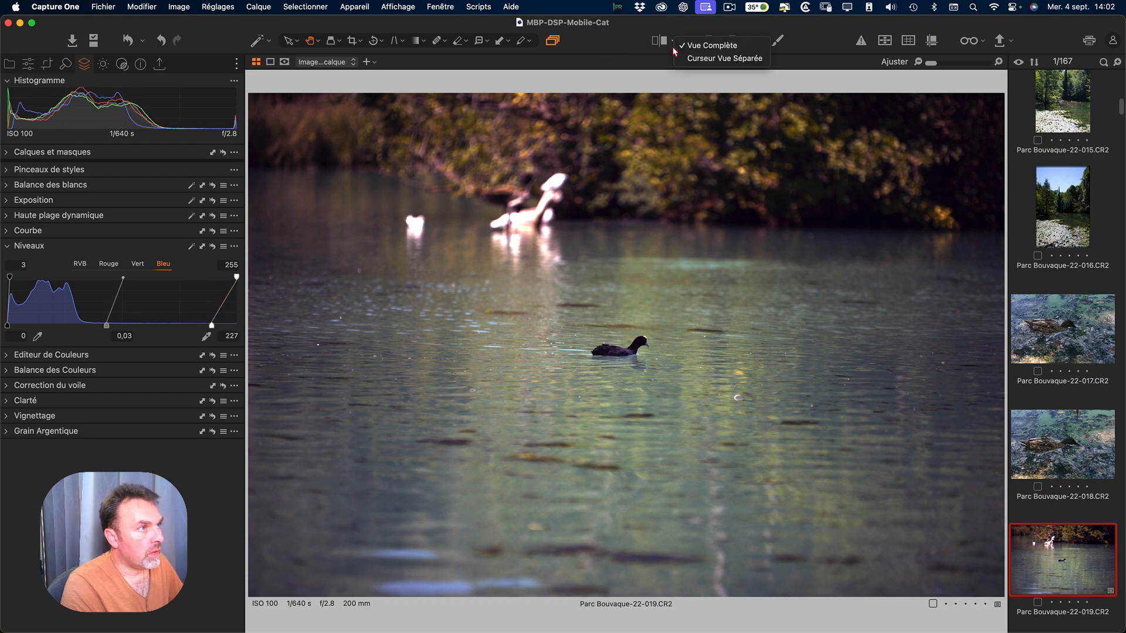
pyautogui.click(721, 58)
pyautogui.moveTo(625, 346); pyautogui.dragTo(920, 345)
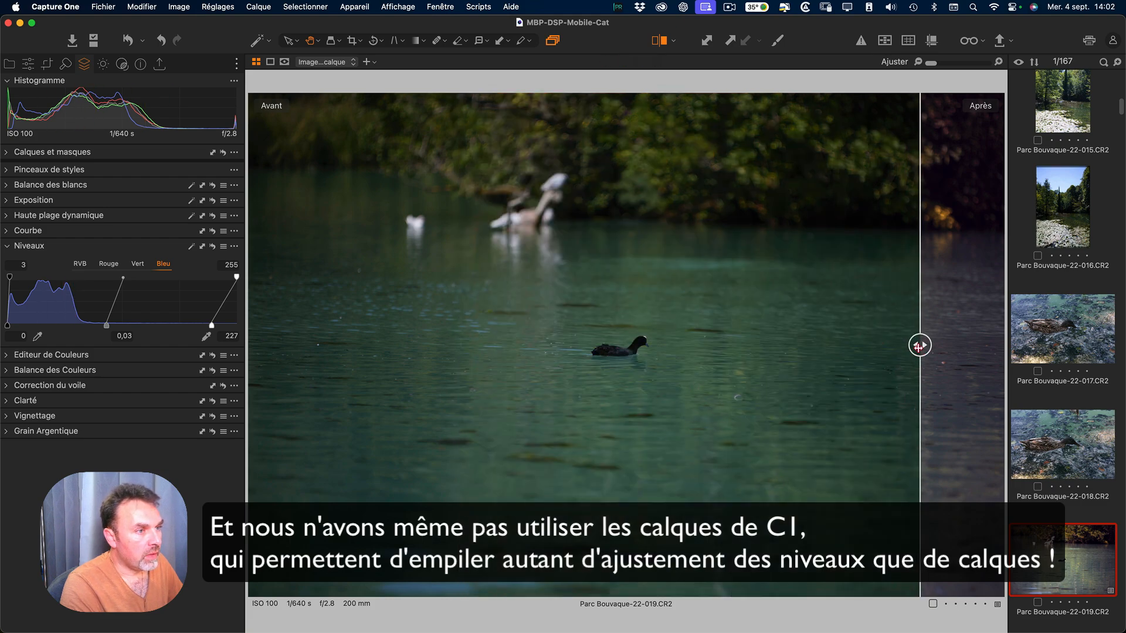
pyautogui.moveTo(920, 345); pyautogui.dragTo(520, 322)
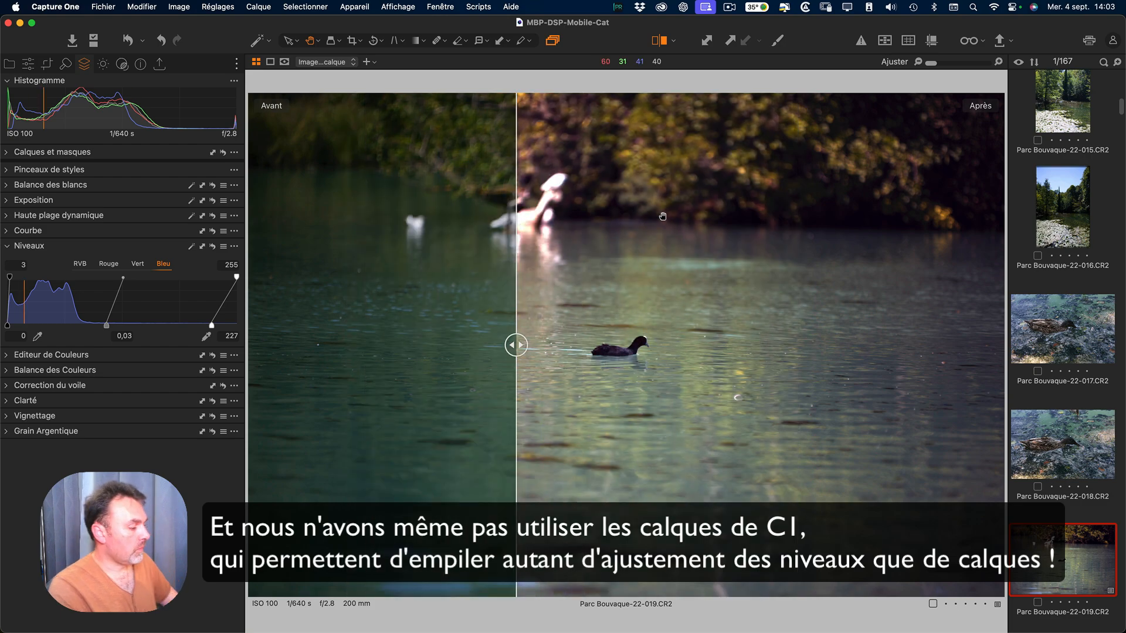
pyautogui.press('y')
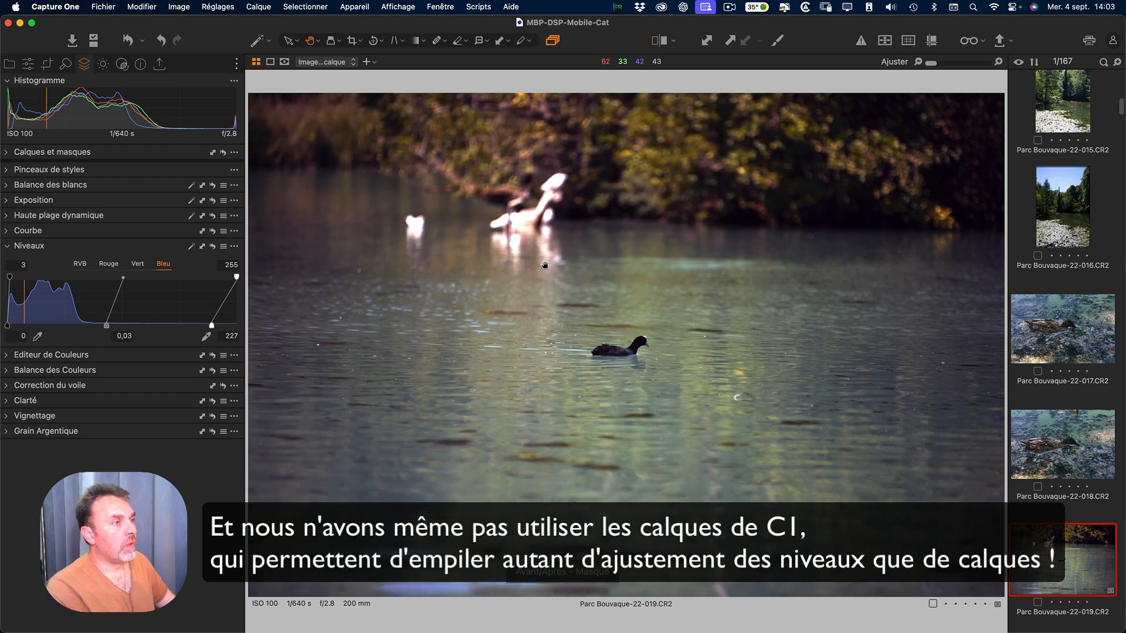